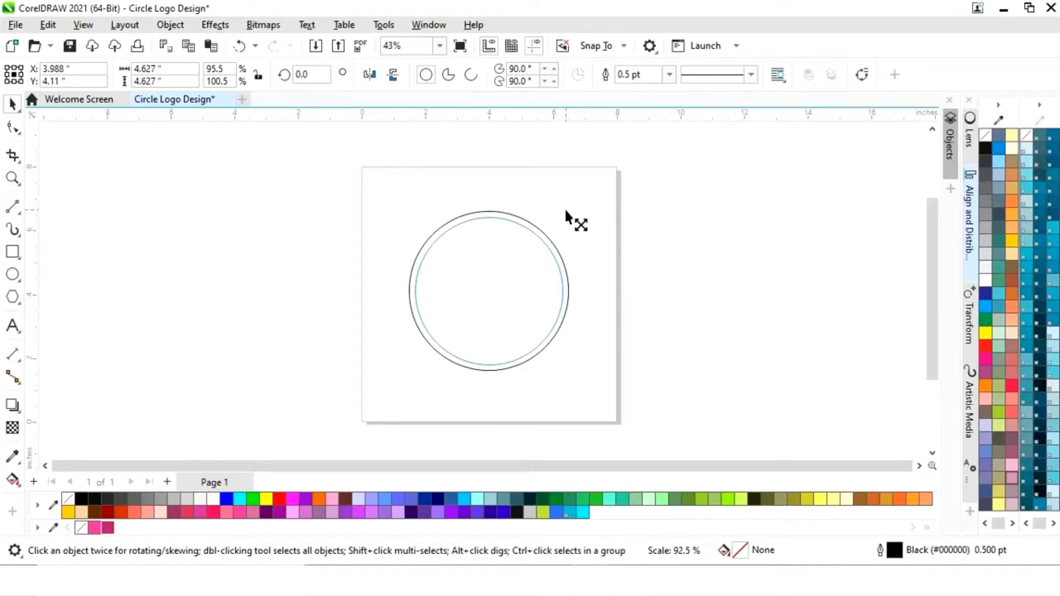
- Add a concentric copy of the circle inside it, scaled down to about 4.77 inches in diameter
{"action": "left_click_drag", "start_coordinate": [566, 212], "coordinate": [569, 210]}
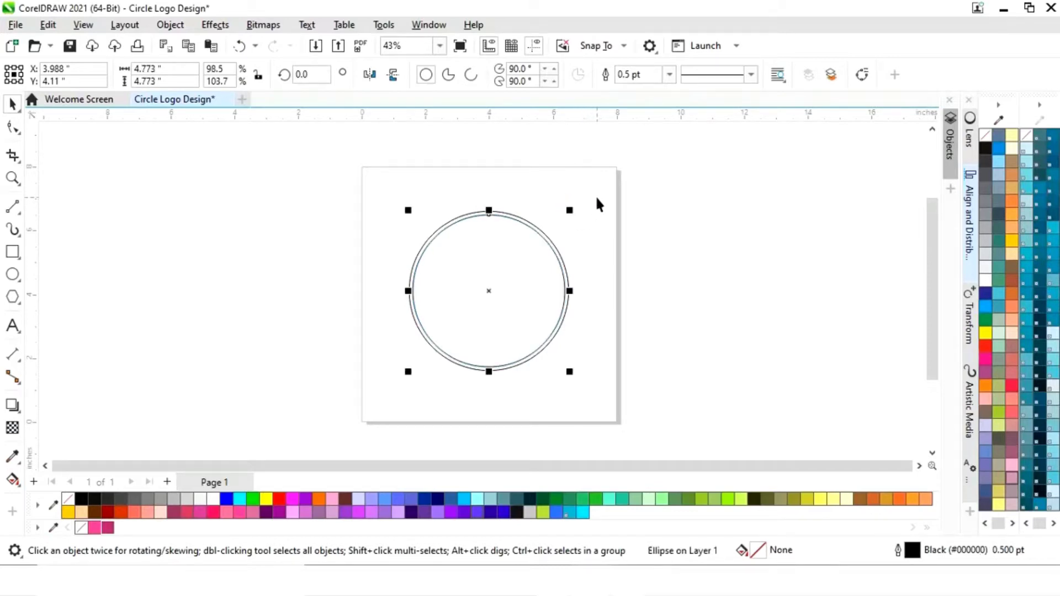
{"action": "key", "text": "z"}
{"action": "left_click_drag", "start_coordinate": [382, 194], "coordinate": [600, 384]}
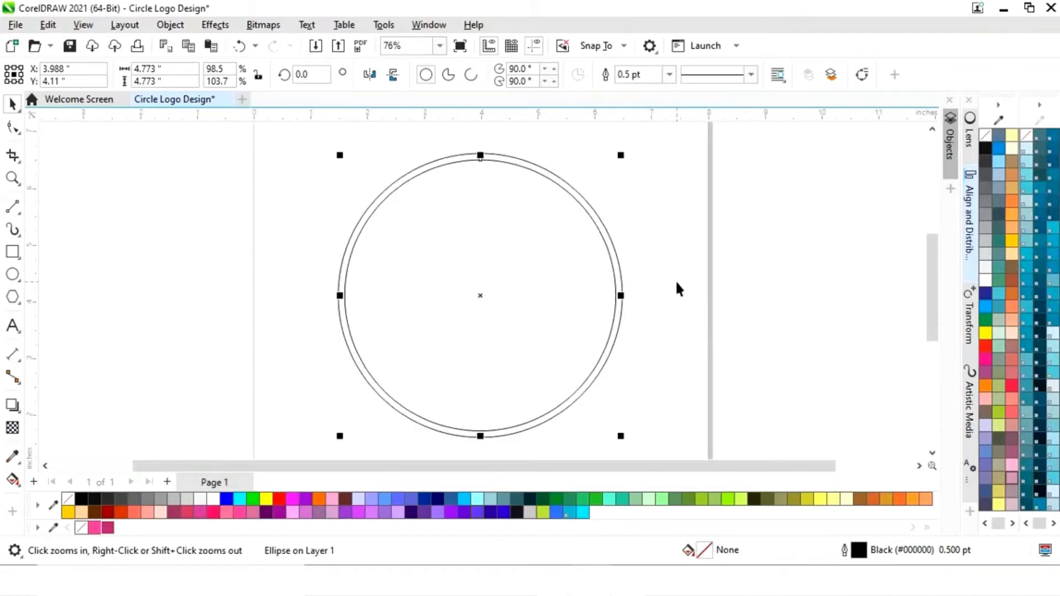
{"action": "left_click", "coordinate": [666, 171]}
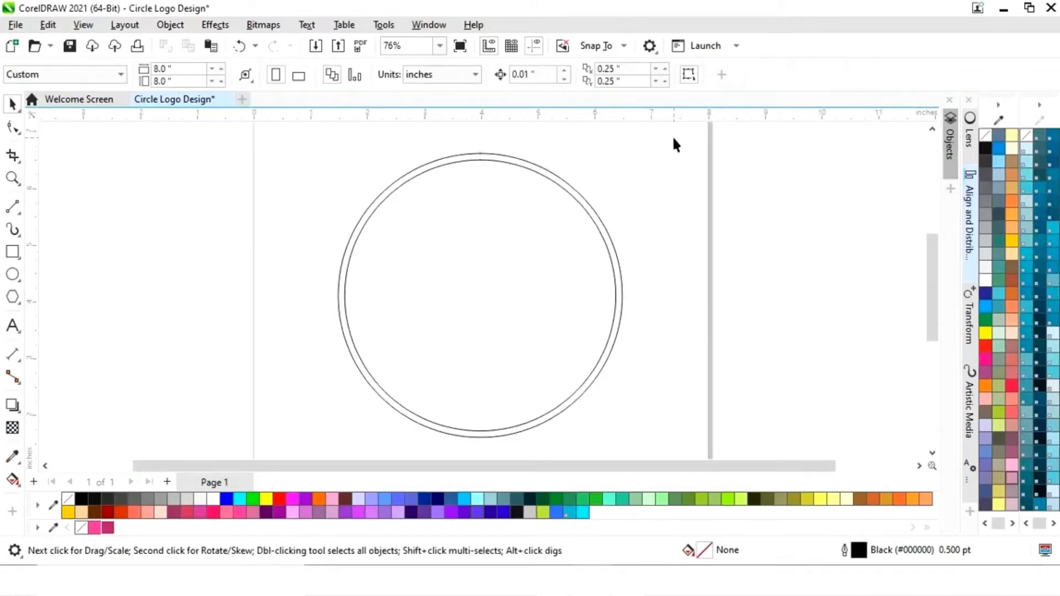
- Subtract the inner circle from the outer one with Back minus front to make a ring
{"action": "left_click_drag", "start_coordinate": [375, 369], "coordinate": [319, 448]}
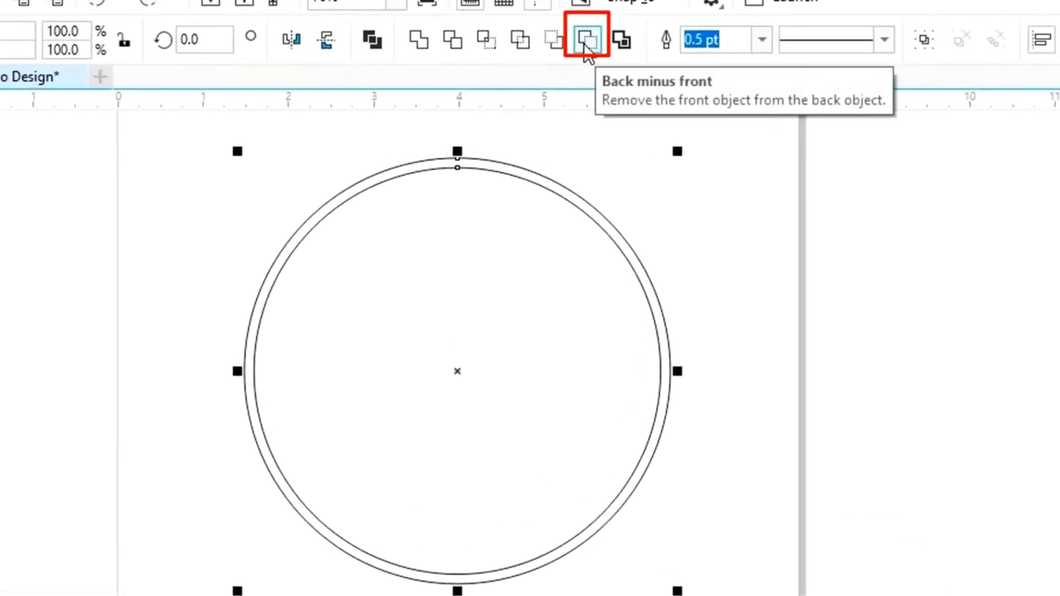
{"action": "left_click", "coordinate": [585, 47]}
{"action": "left_click", "coordinate": [747, 407]}
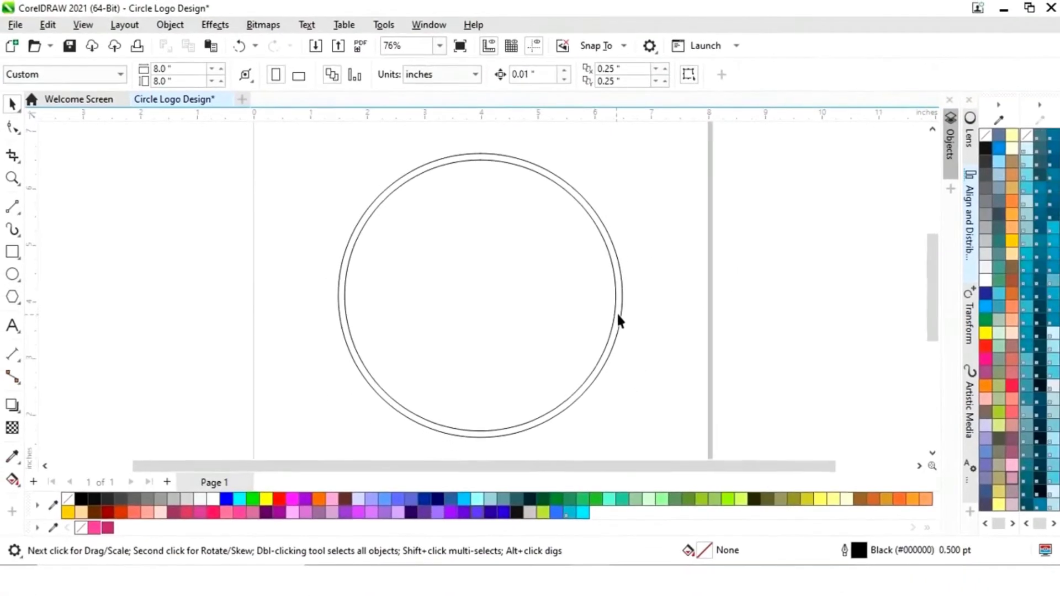
- Fill the ring with pink #FF3399 and remove its outline
{"action": "left_click", "coordinate": [616, 316]}
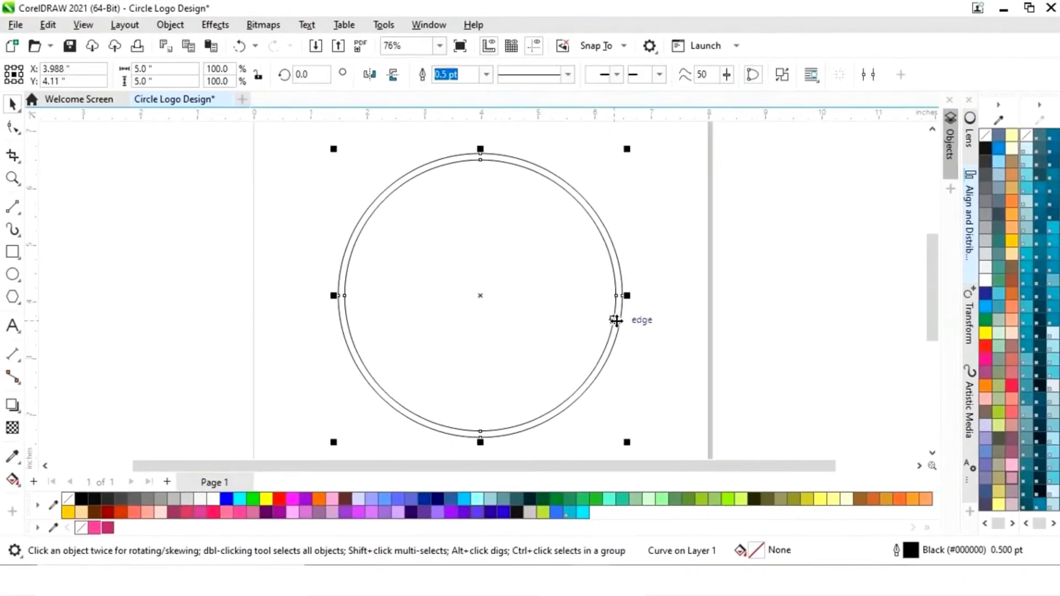
{"action": "left_click", "coordinate": [96, 528]}
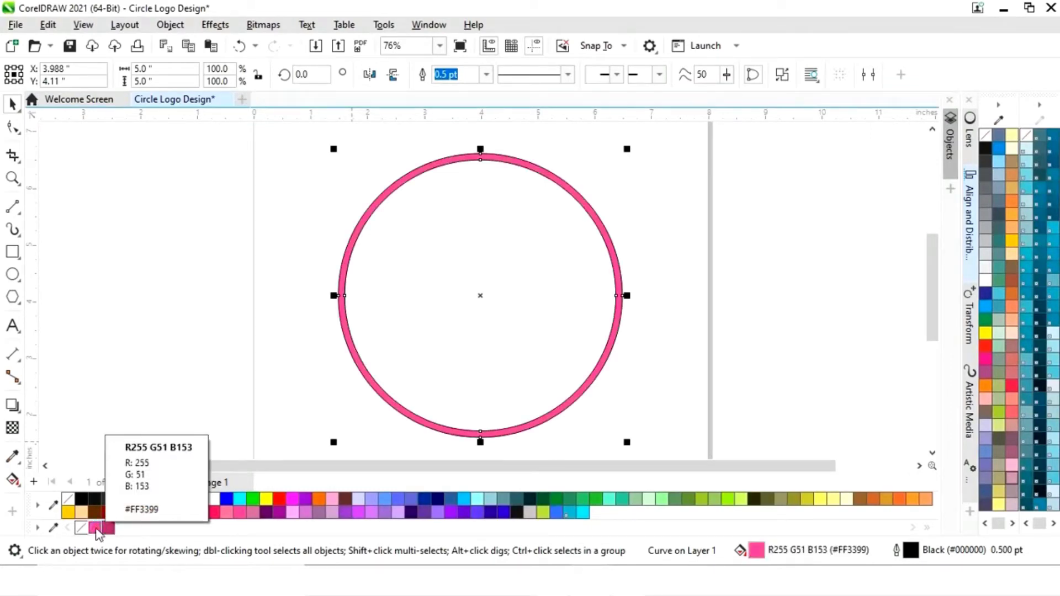
{"action": "right_click", "coordinate": [82, 528]}
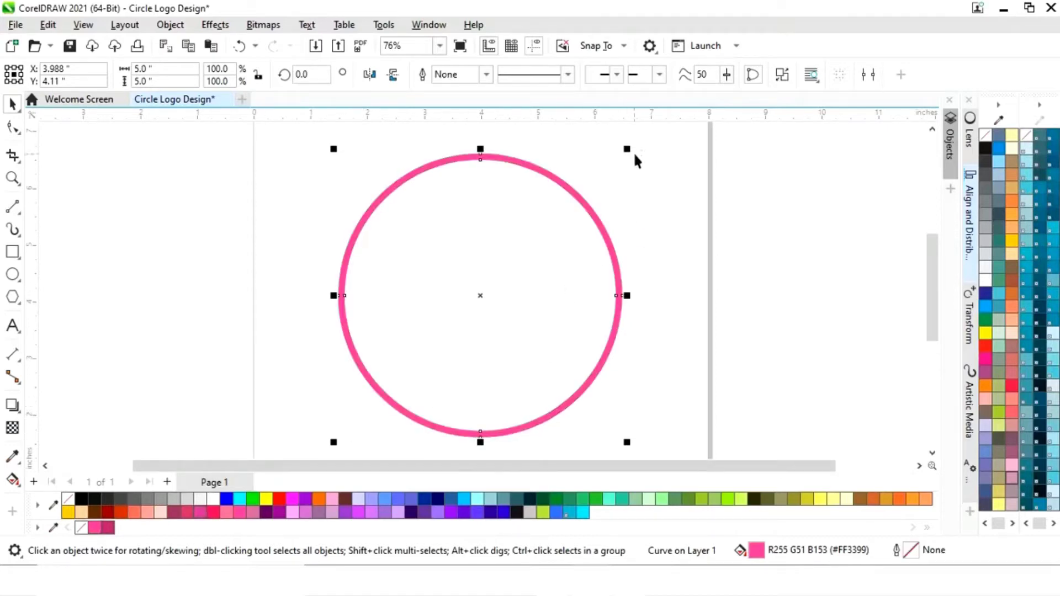
- Add a concentric copy of the ring scaled down to about 4.81 inches and fill it with dark pink #B8256E
{"action": "left_click_drag", "start_coordinate": [628, 150], "coordinate": [620, 154]}
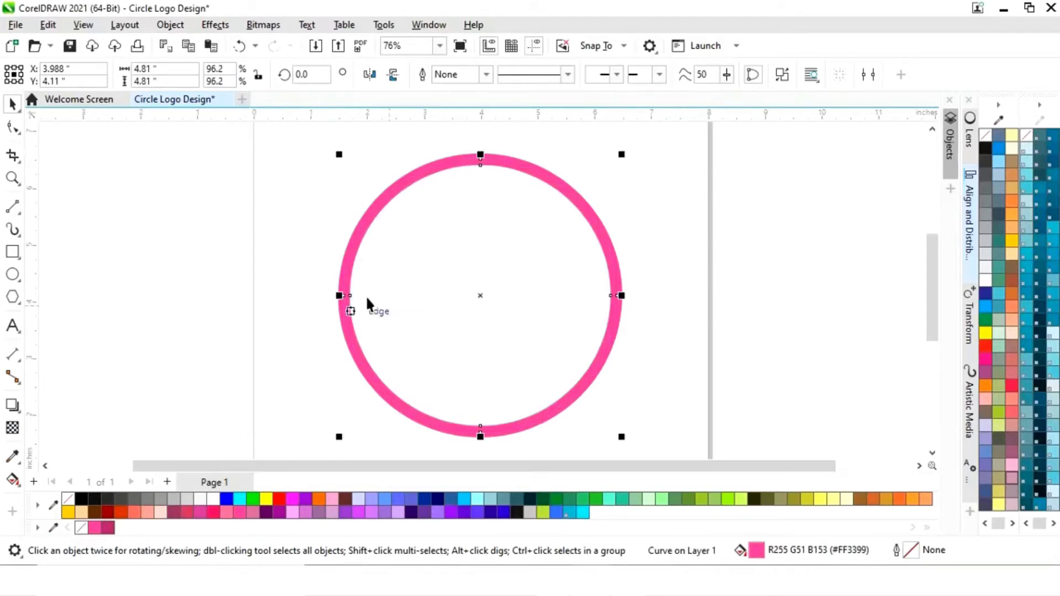
{"action": "left_click", "coordinate": [108, 528]}
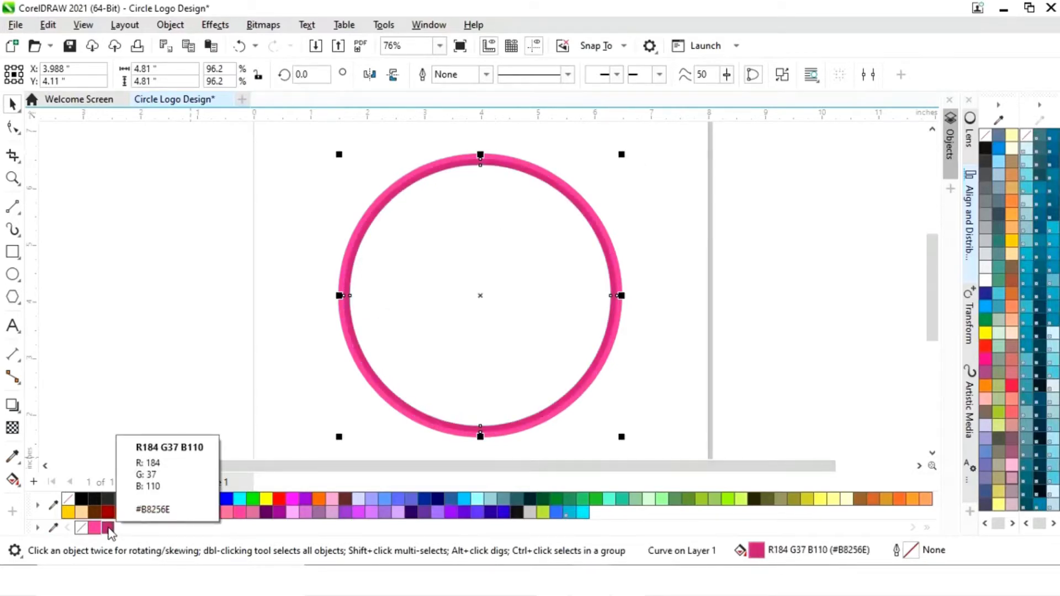
{"action": "left_click", "coordinate": [685, 284]}
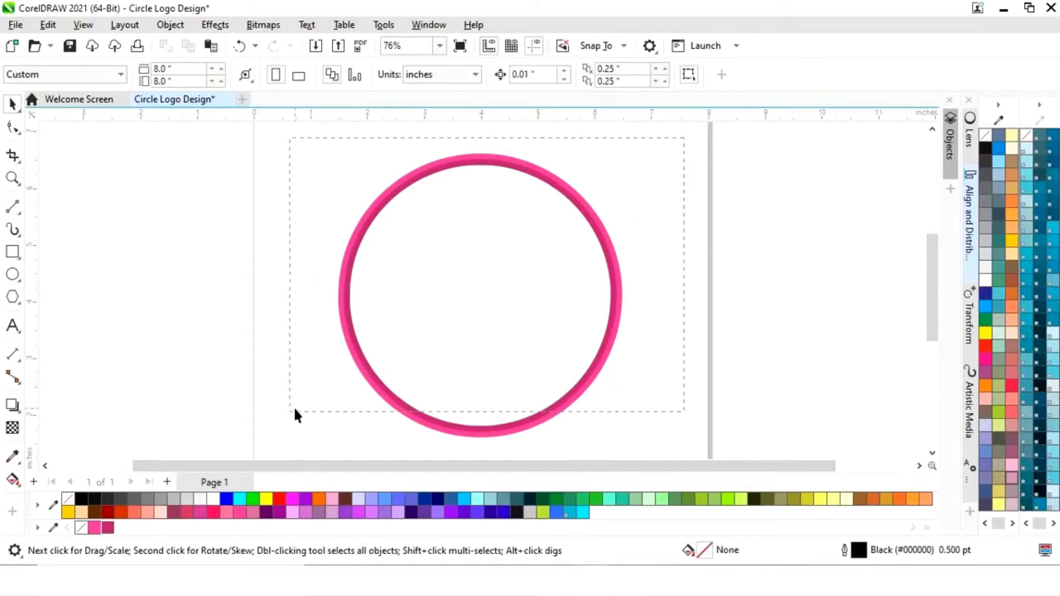
- Group the light pink and dark pink rings
{"action": "scroll", "coordinate": [304, 431], "scroll_direction": "down", "scroll_amount": 1}
{"action": "key", "text": "ctrl+a"}
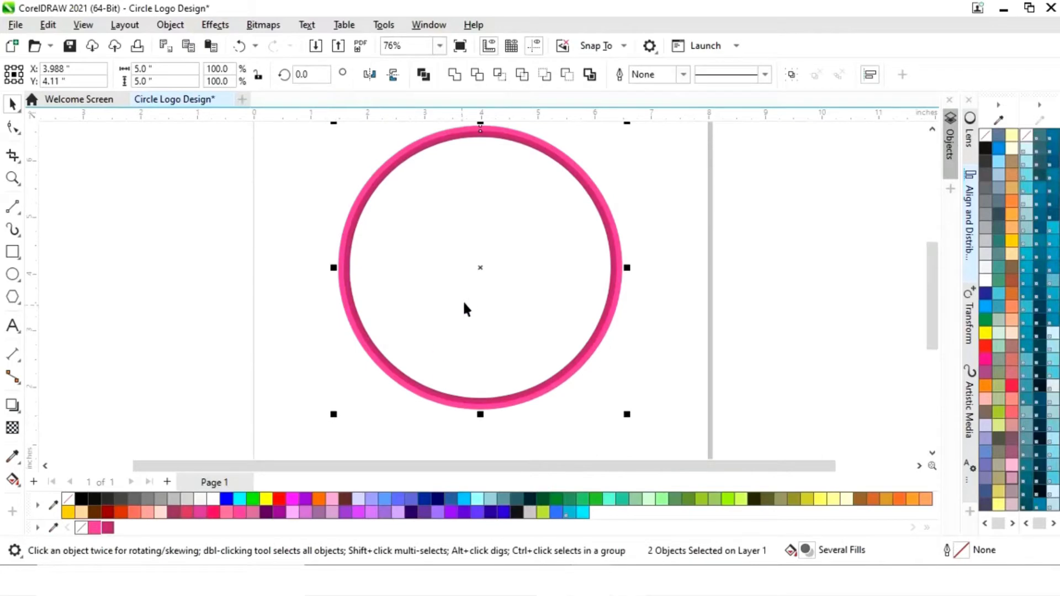
{"action": "right_click", "coordinate": [481, 270]}
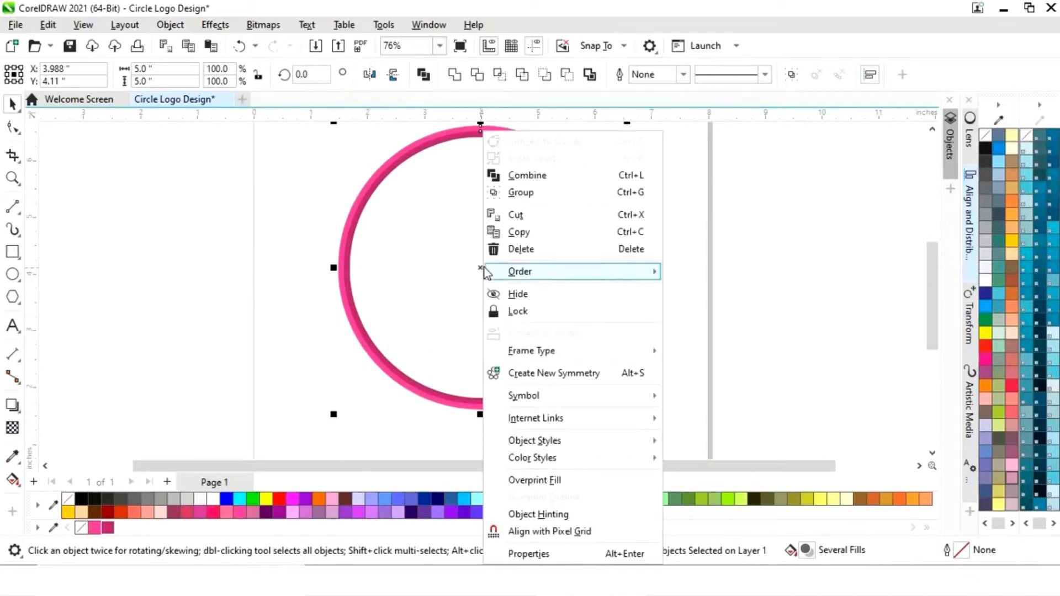
{"action": "left_click", "coordinate": [529, 200]}
{"action": "left_click", "coordinate": [896, 306]}
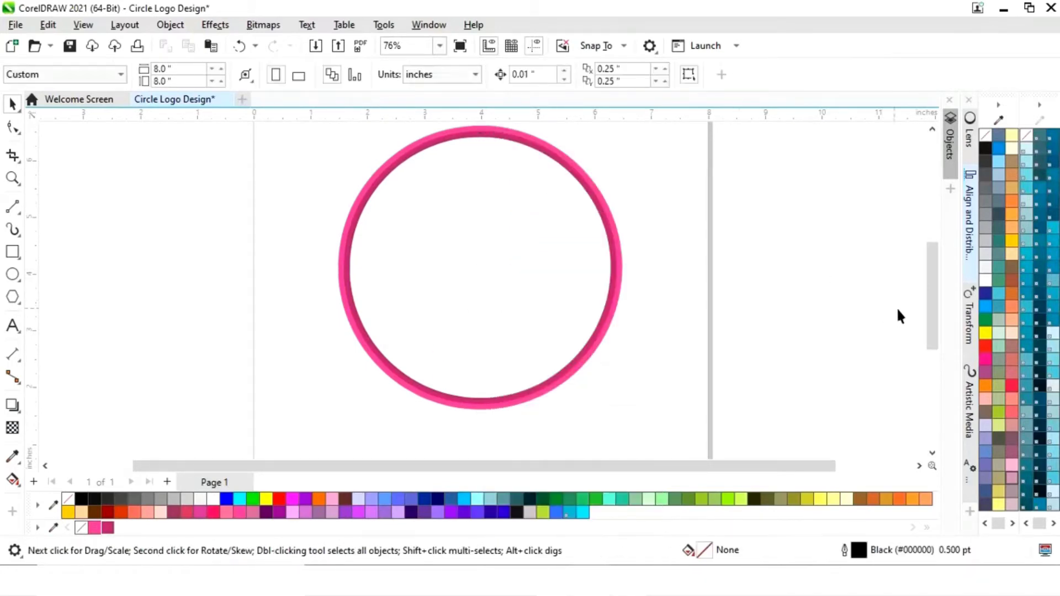
{"action": "left_click_drag", "start_coordinate": [930, 324], "coordinate": [929, 311]}
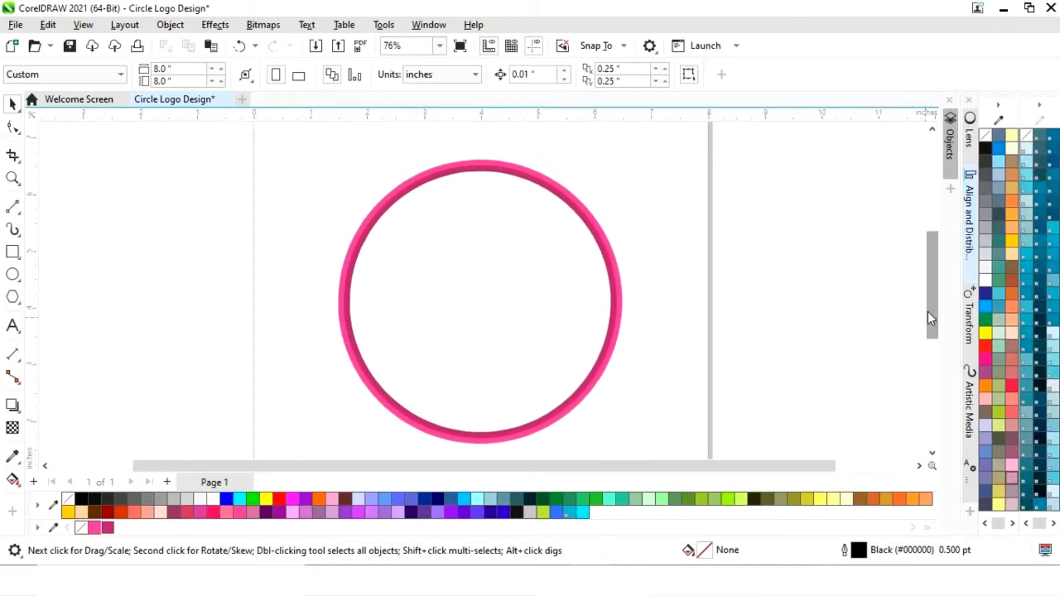
- Add two concentric scaled-down copies of the ring group inside it, about 4.4 and 3.54 inches wide
{"action": "left_click", "coordinate": [615, 331]}
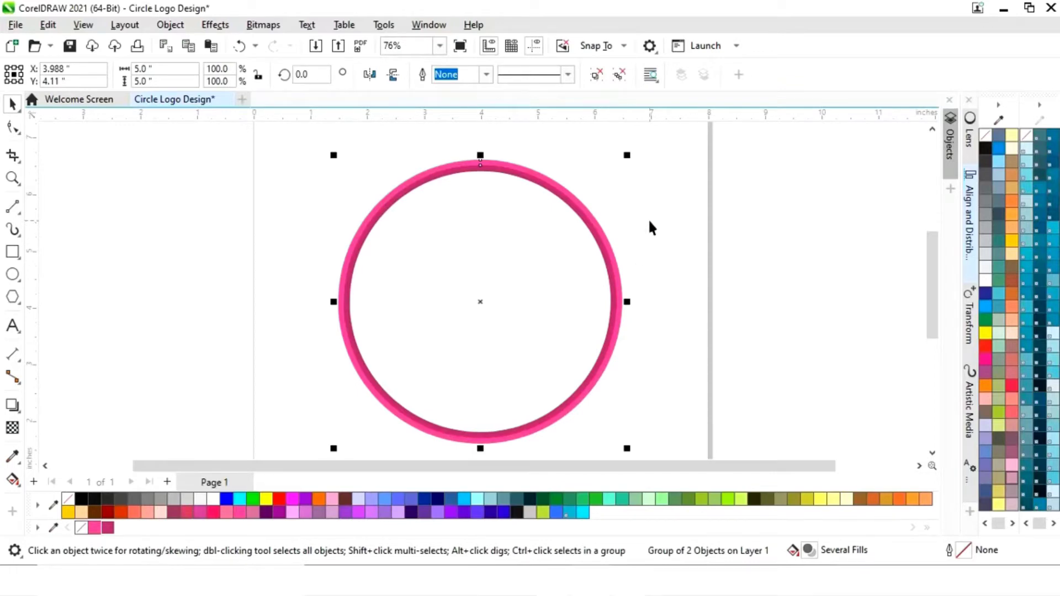
{"action": "left_click_drag", "start_coordinate": [627, 156], "coordinate": [611, 167]}
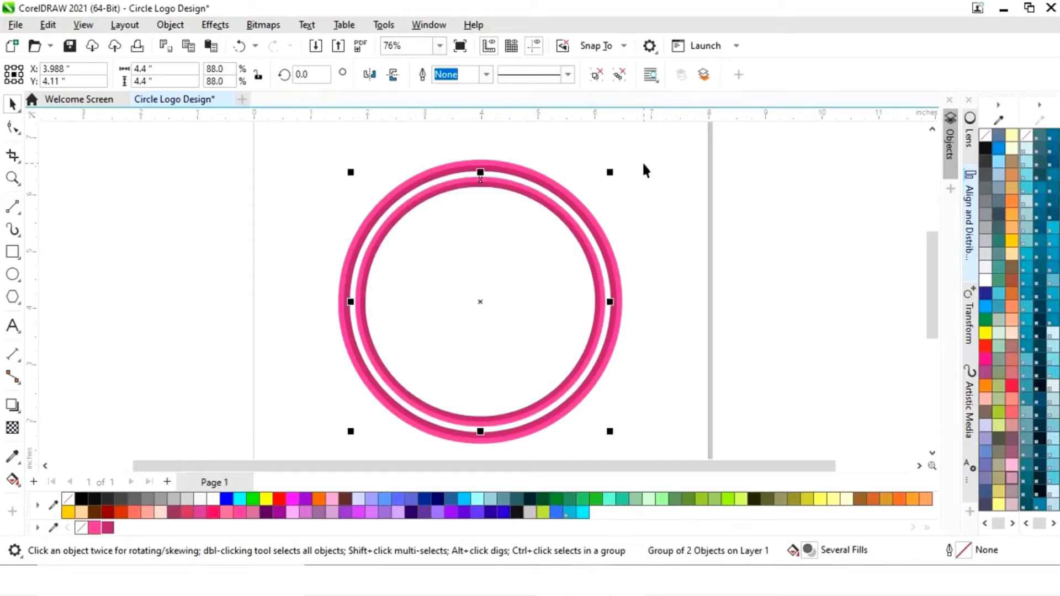
{"action": "left_click", "coordinate": [652, 227]}
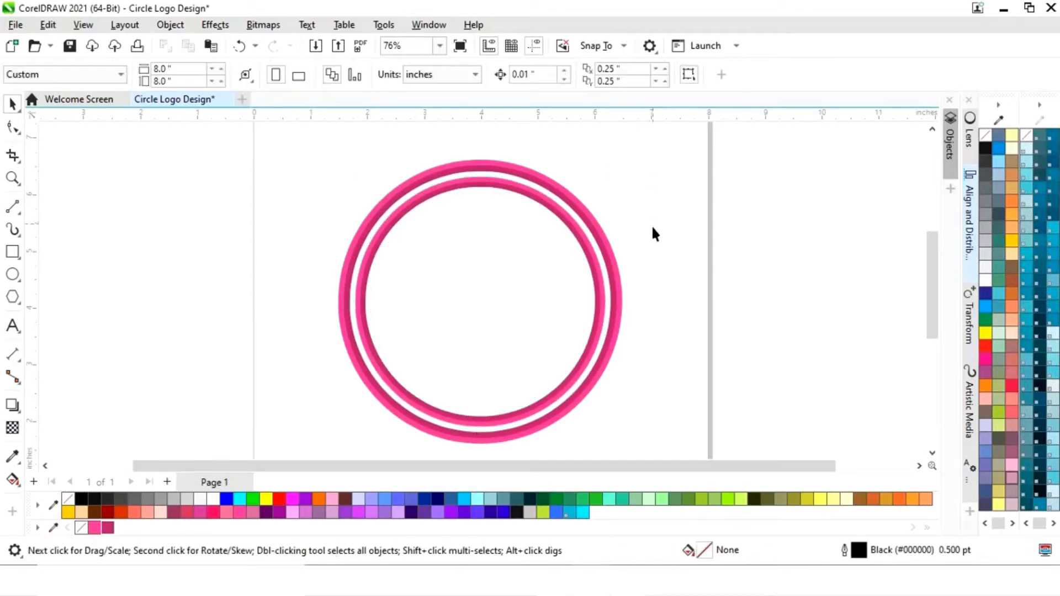
{"action": "left_click", "coordinate": [598, 334]}
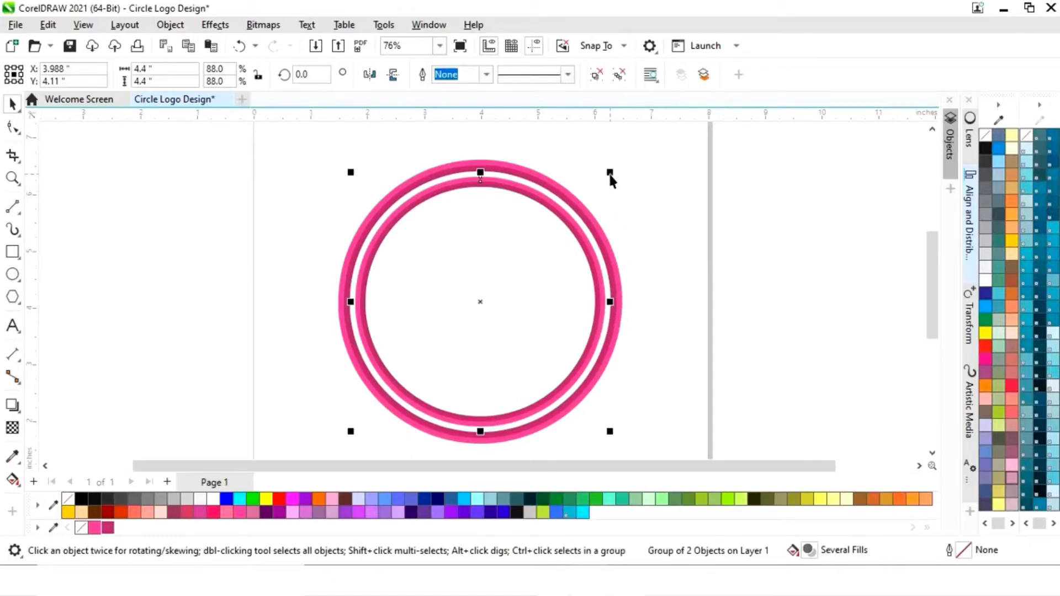
{"action": "left_click_drag", "start_coordinate": [610, 173], "coordinate": [591, 198]}
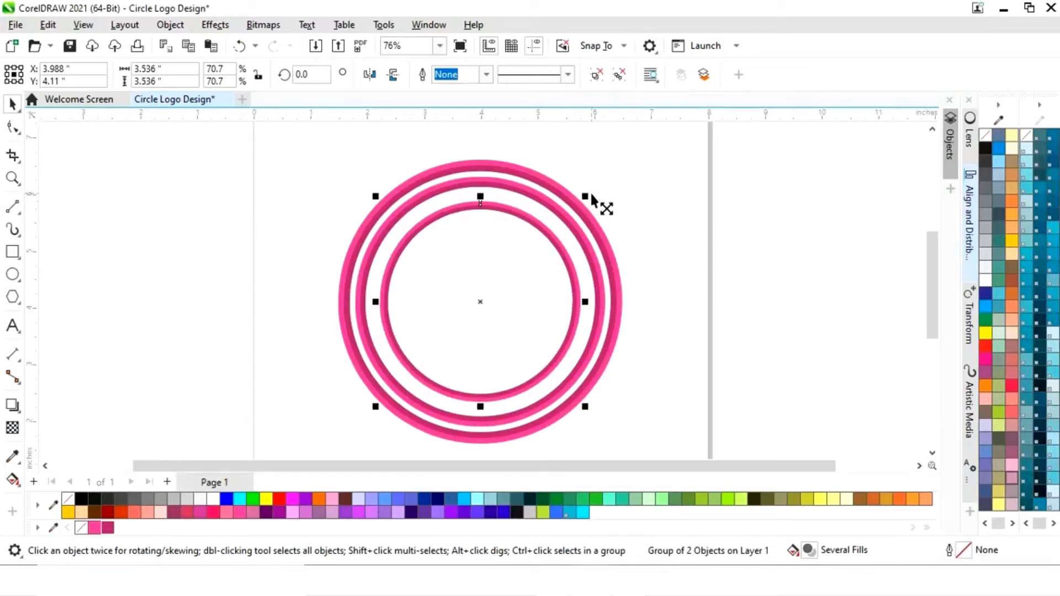
{"action": "left_click", "coordinate": [642, 197]}
- Fill the whole innermost ring group with pink #FF3399 and place a copy of it beside the design, right of the rings
{"action": "left_click", "coordinate": [577, 317]}
{"action": "left_click", "coordinate": [97, 528]}
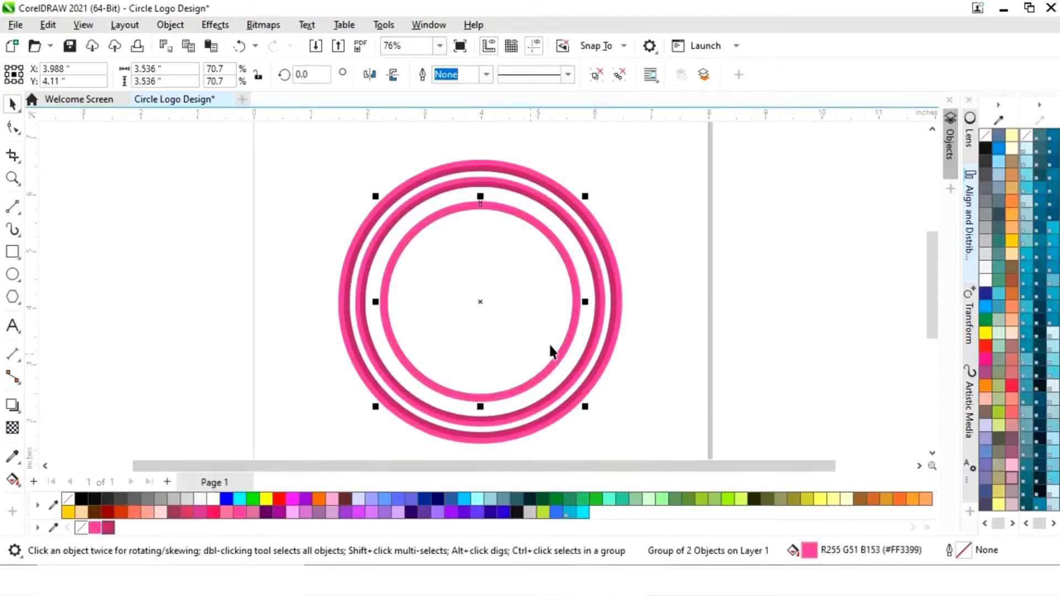
{"action": "left_click_drag", "start_coordinate": [481, 302], "coordinate": [748, 311]}
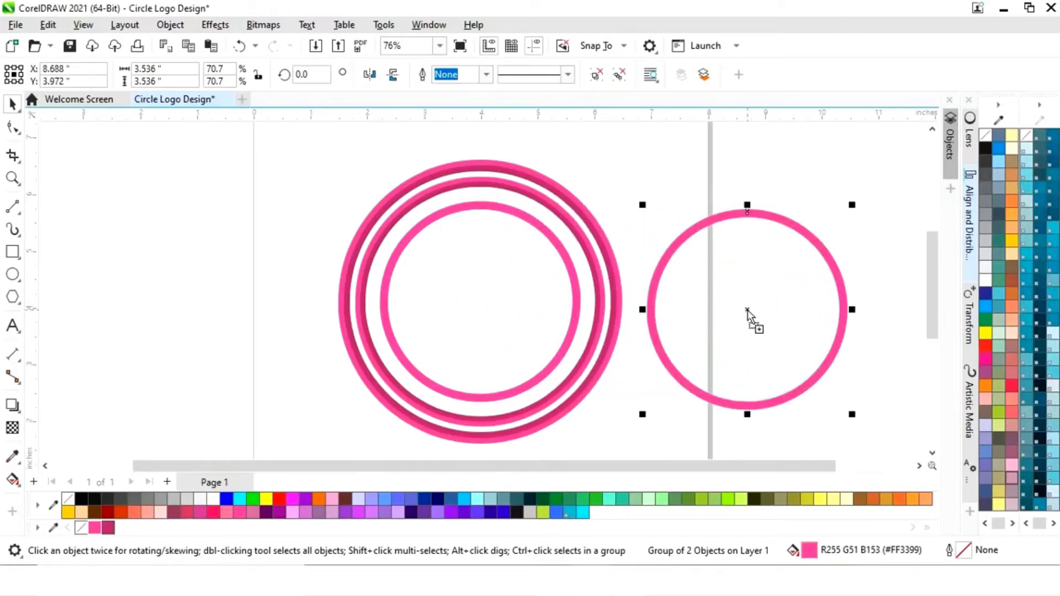
- Apply a Gaussian Blur with a radius of 20.7 pixels to the innermost ring of the design
{"action": "left_click", "coordinate": [572, 343]}
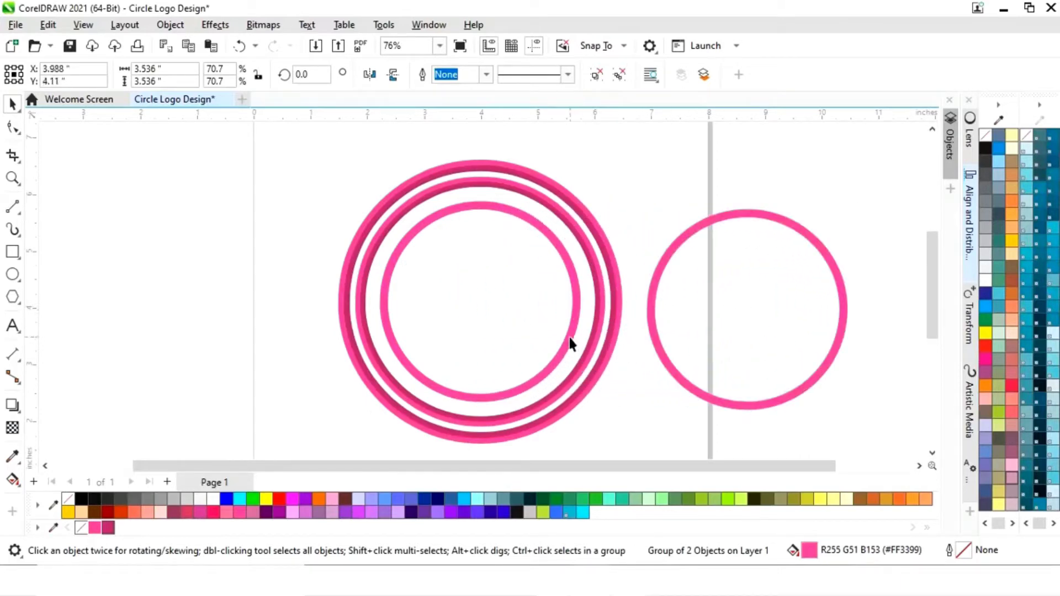
{"action": "left_click", "coordinate": [586, 335]}
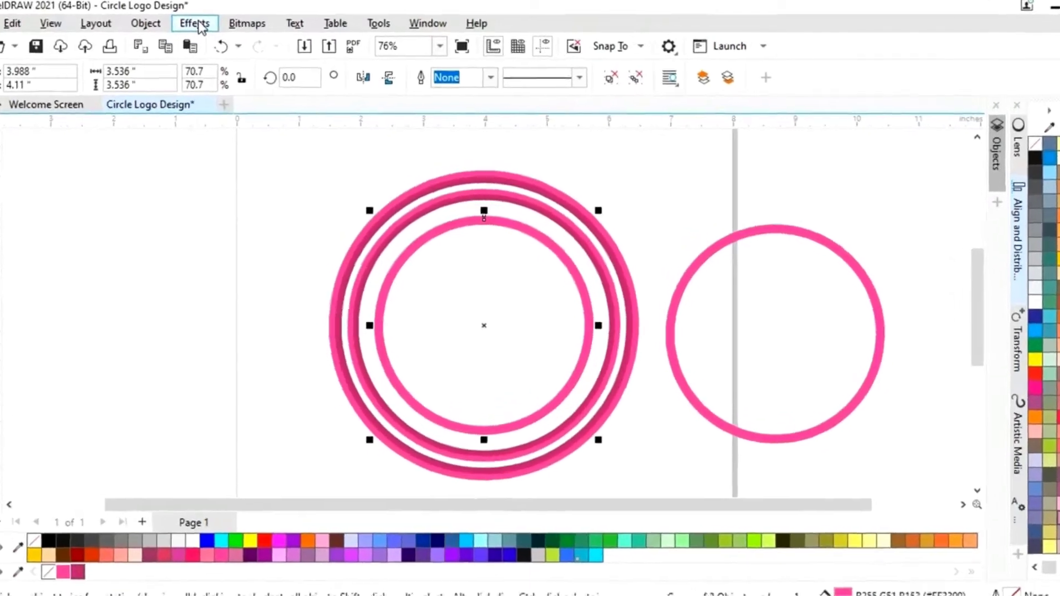
{"action": "left_click", "coordinate": [214, 24]}
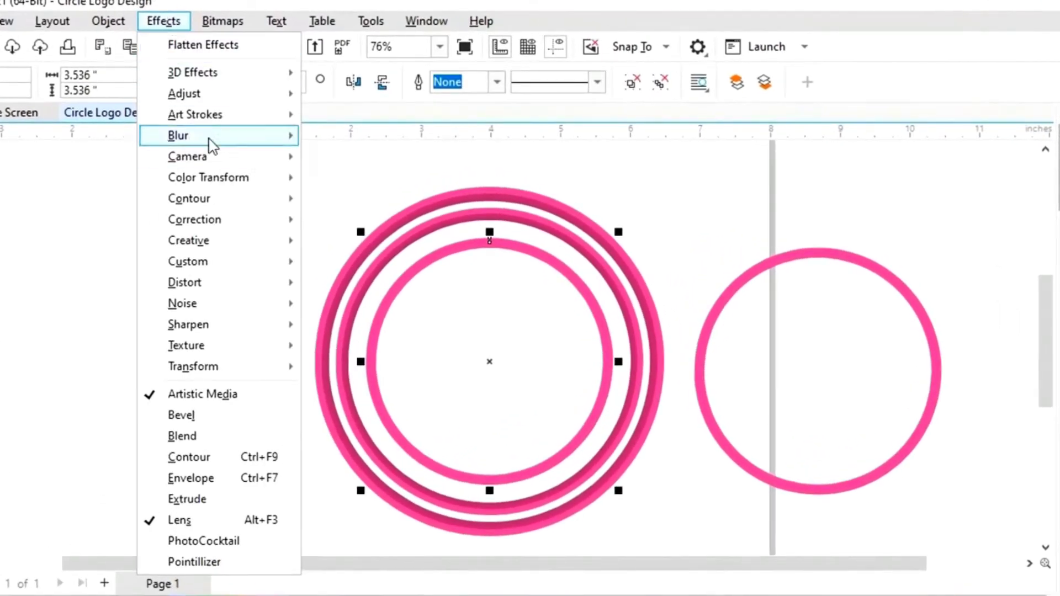
{"action": "mouse_move", "coordinate": [280, 140]}
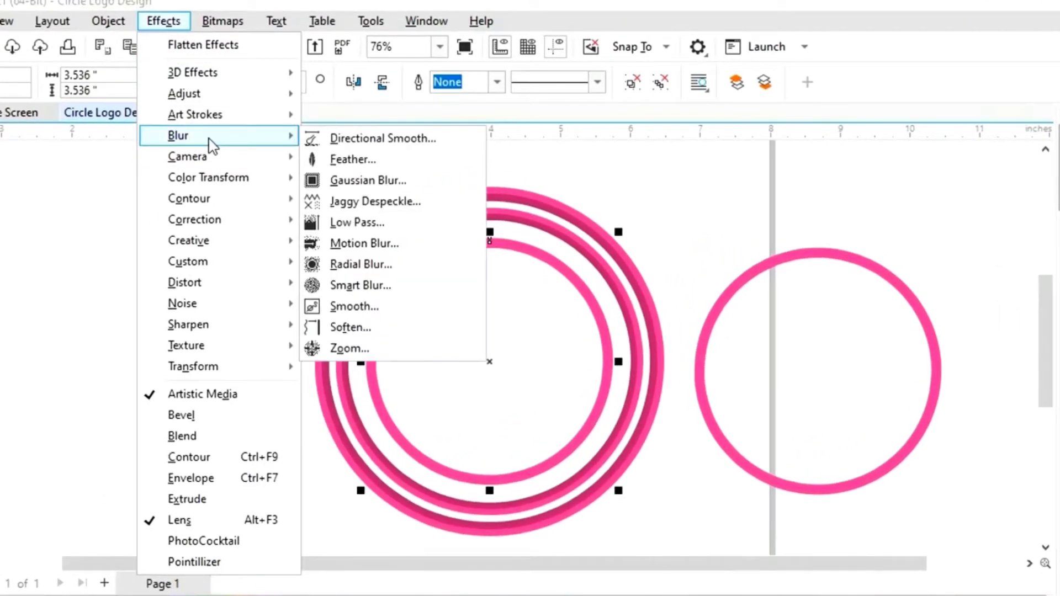
{"action": "left_click", "coordinate": [388, 190]}
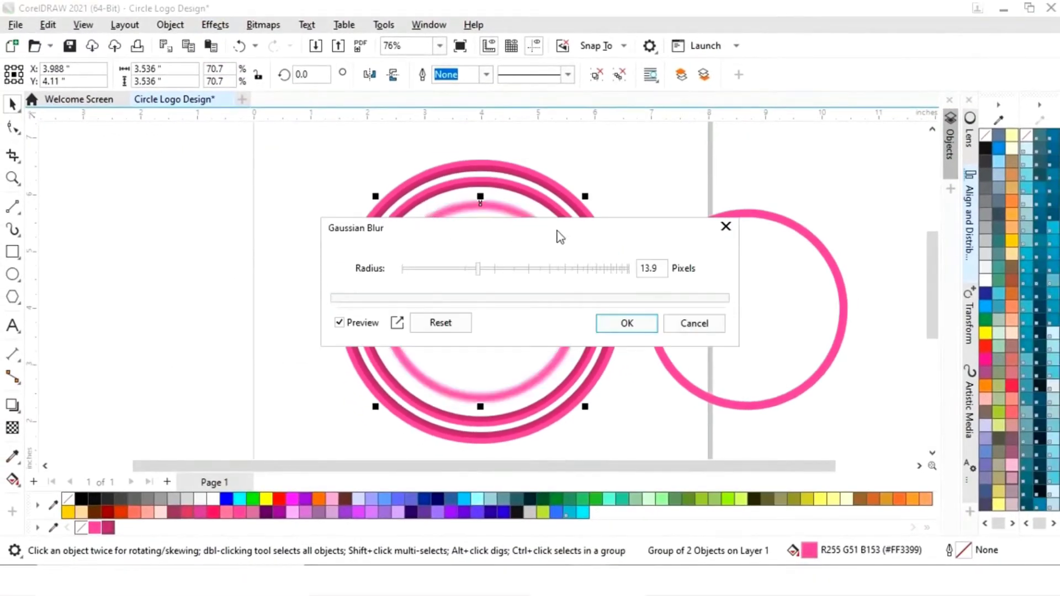
{"action": "left_click_drag", "start_coordinate": [558, 236], "coordinate": [266, 179]}
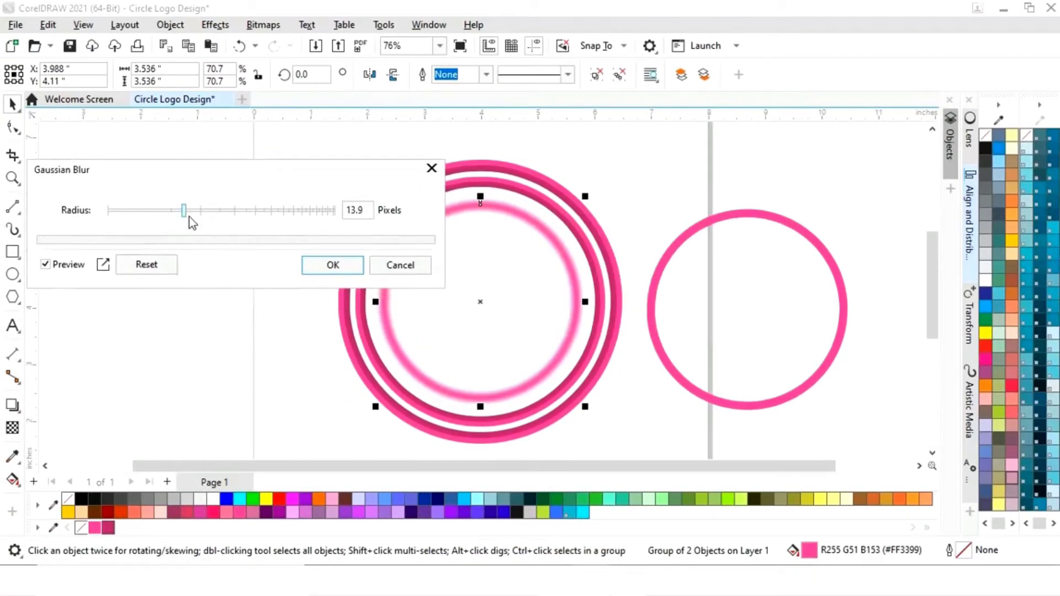
{"action": "left_click_drag", "start_coordinate": [185, 212], "coordinate": [203, 213]}
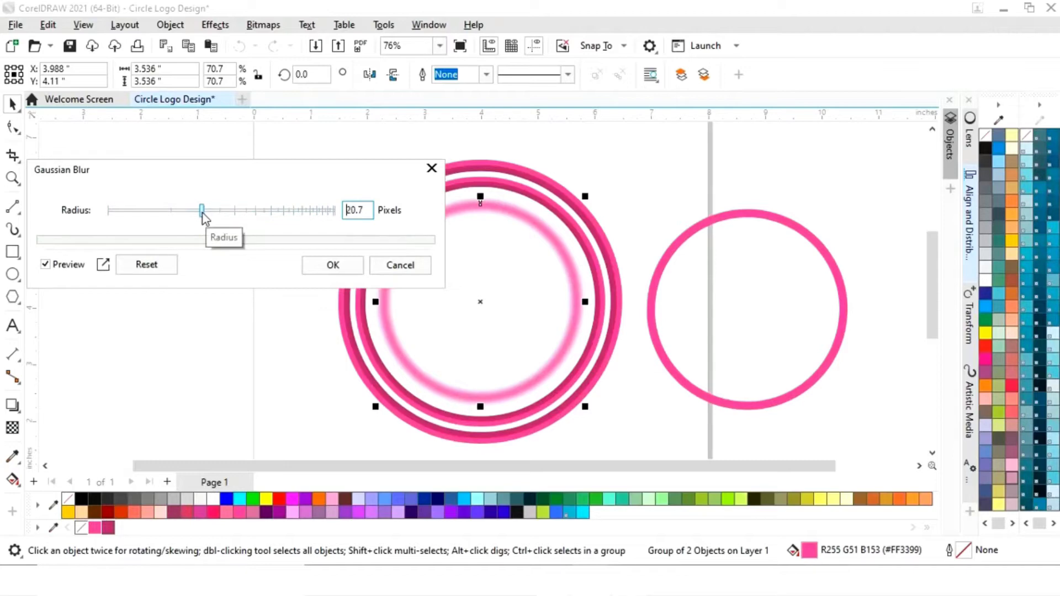
{"action": "left_click", "coordinate": [323, 270]}
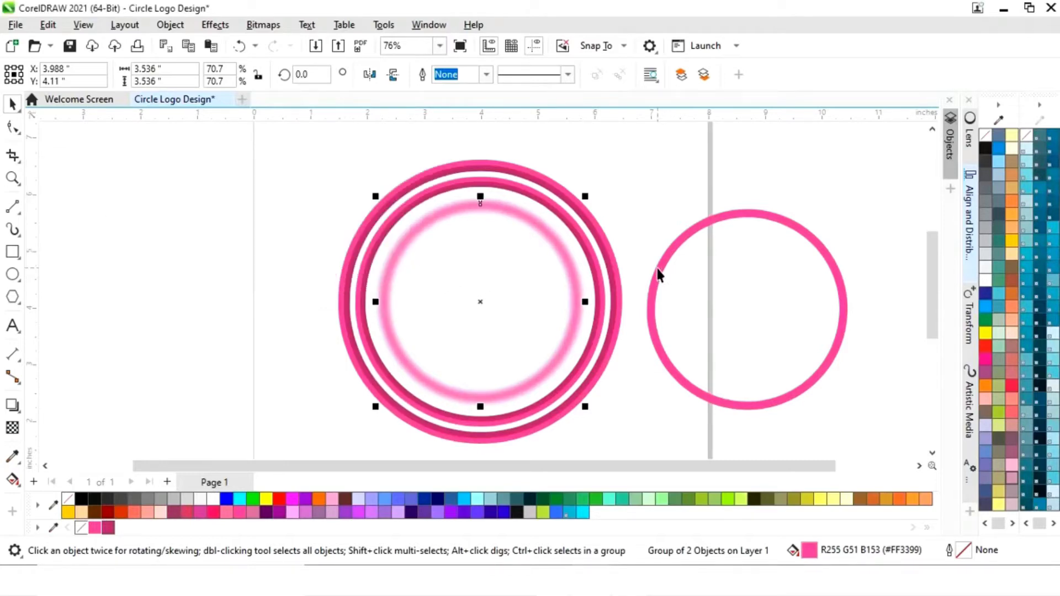
- Duplicate the blurred ring in place to strengthen its glow
{"action": "left_click", "coordinate": [657, 213]}
{"action": "left_click", "coordinate": [577, 308]}
{"action": "key", "text": "ctrl+c"}
{"action": "key", "text": "ctrl+v"}
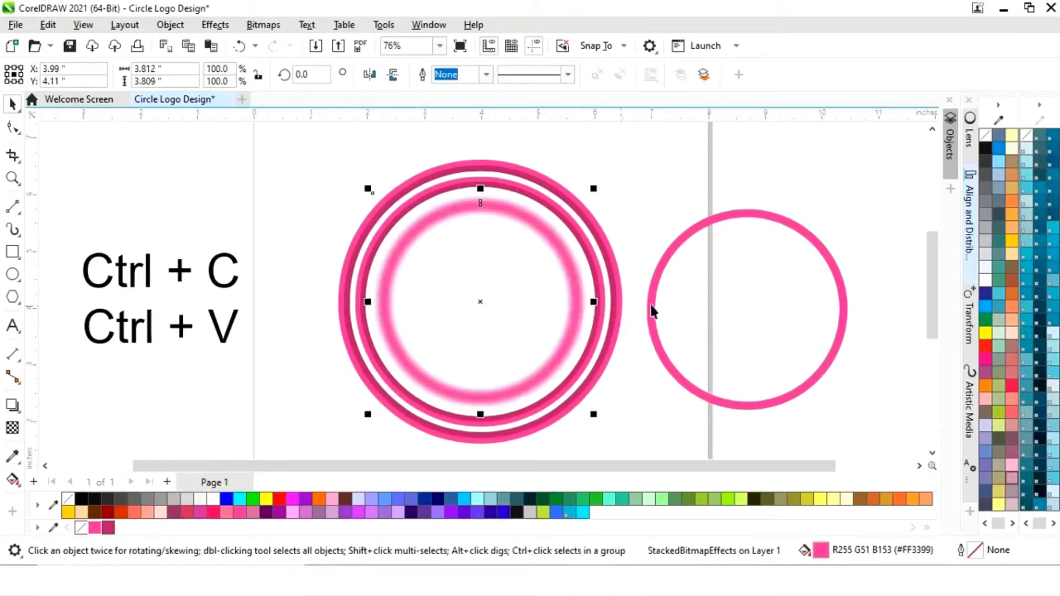
- Center the unblurred pink ring copy horizontally and vertically on the blurred inner ring
{"action": "left_click", "coordinate": [669, 221]}
{"action": "left_click", "coordinate": [761, 334]}
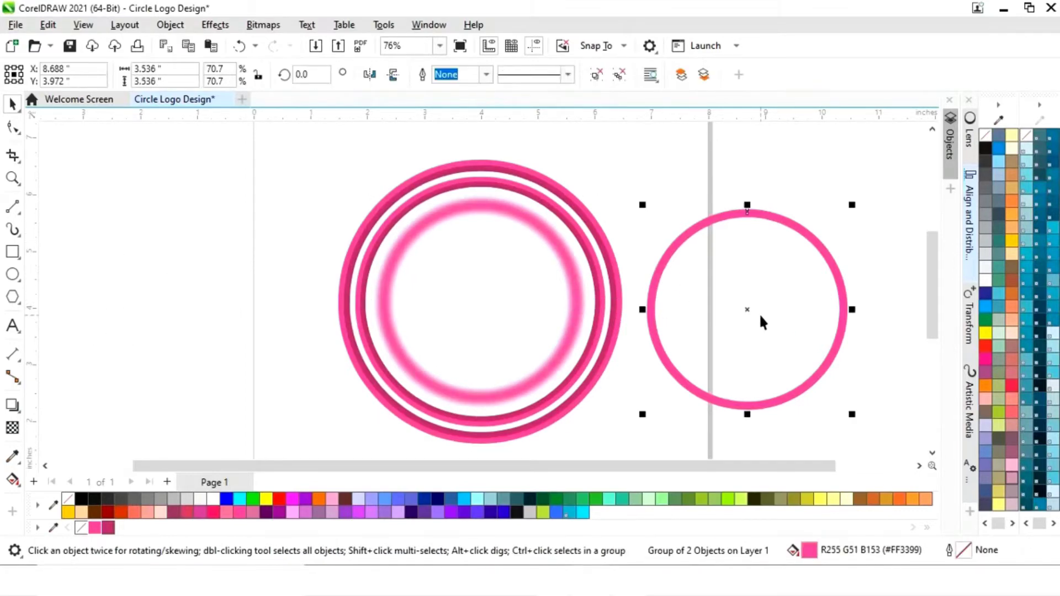
{"action": "left_click", "coordinate": [566, 353], "text": "shift"}
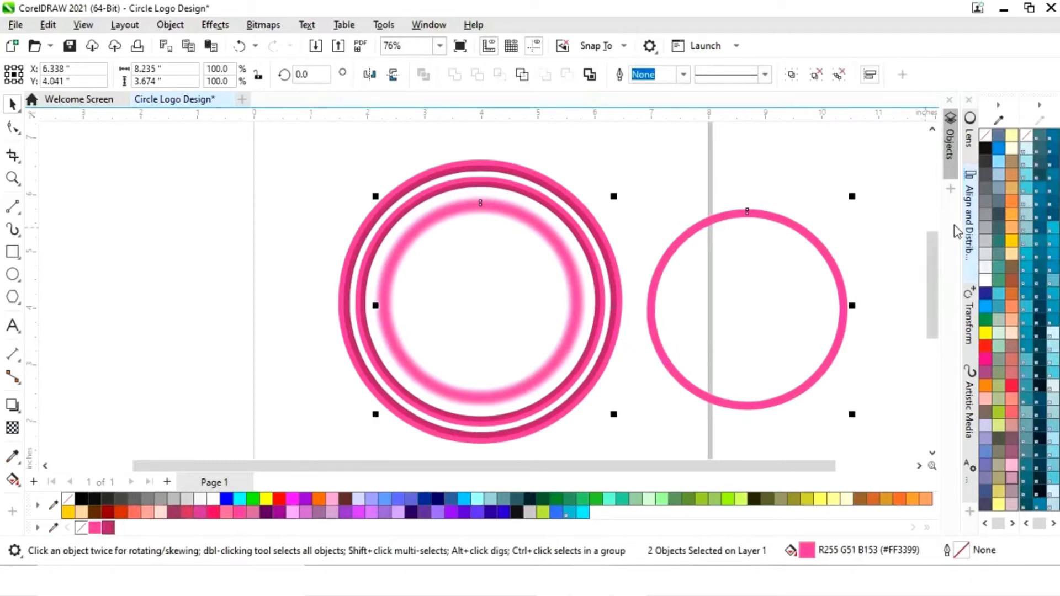
{"action": "left_click", "coordinate": [968, 235]}
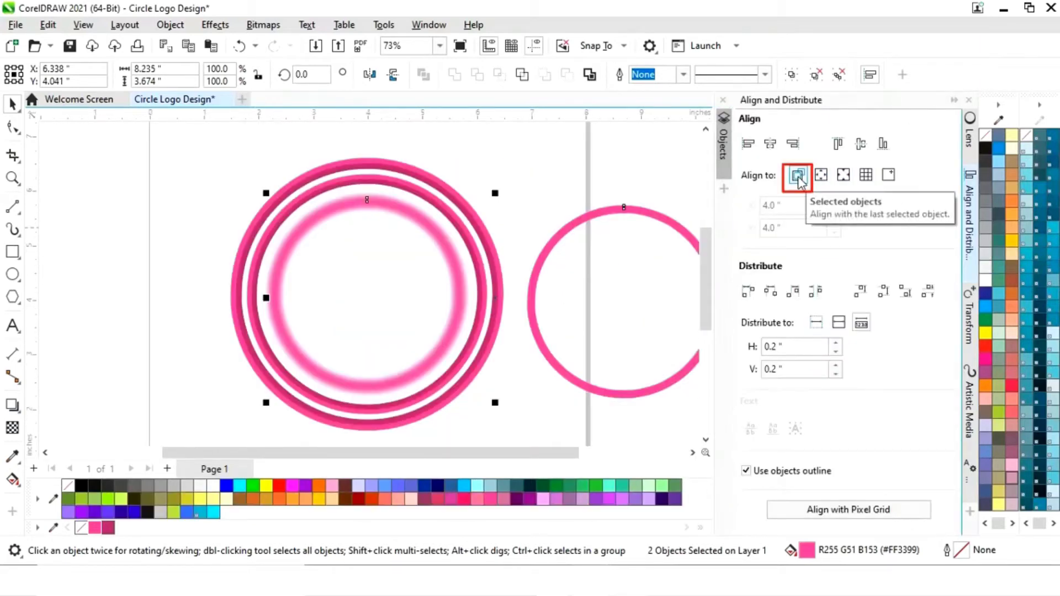
{"action": "left_click", "coordinate": [770, 144]}
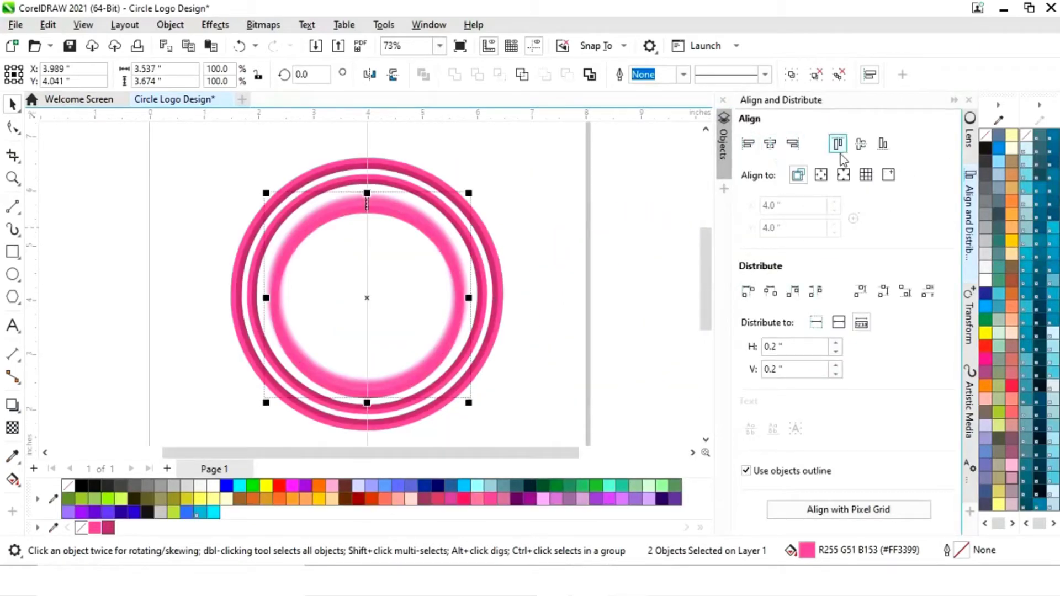
{"action": "left_click", "coordinate": [863, 154]}
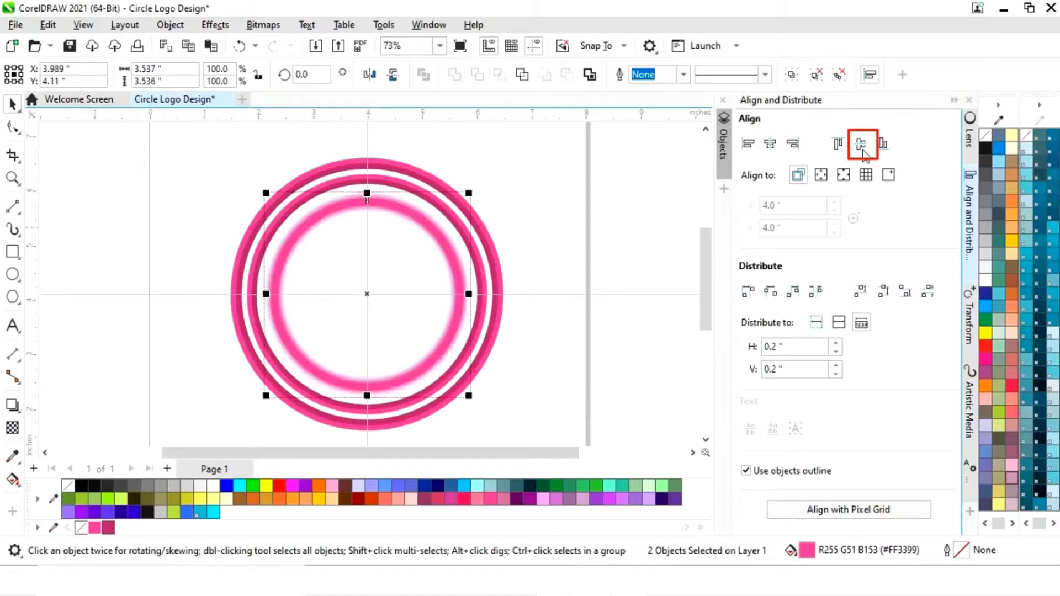
{"action": "left_click", "coordinate": [955, 101]}
{"action": "left_click", "coordinate": [664, 232]}
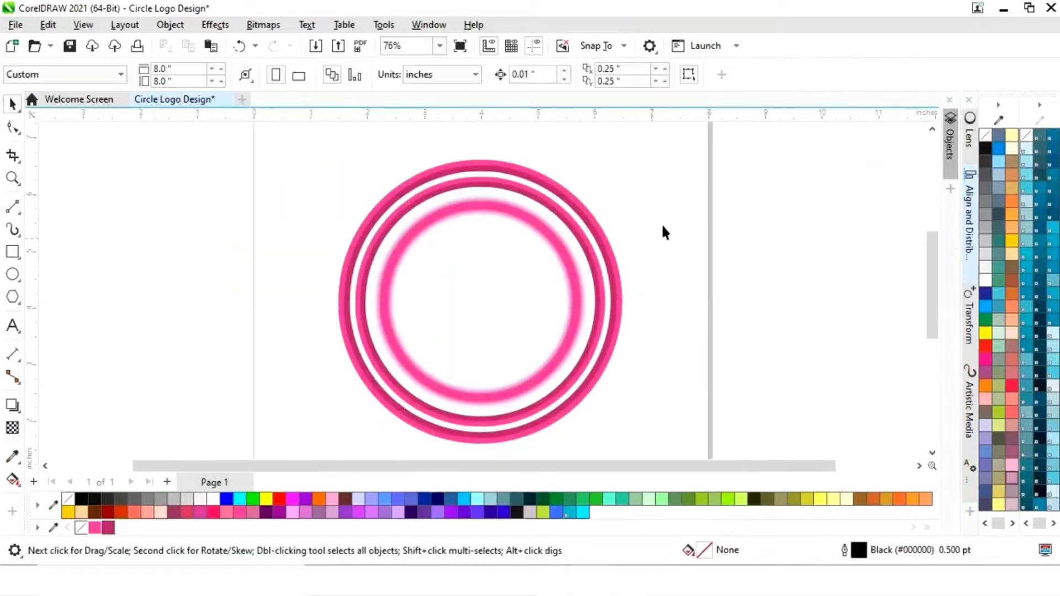
- Fill the sharp ring lying over the blurred inner ring with white #FFFFFF
{"action": "left_click", "coordinate": [577, 326]}
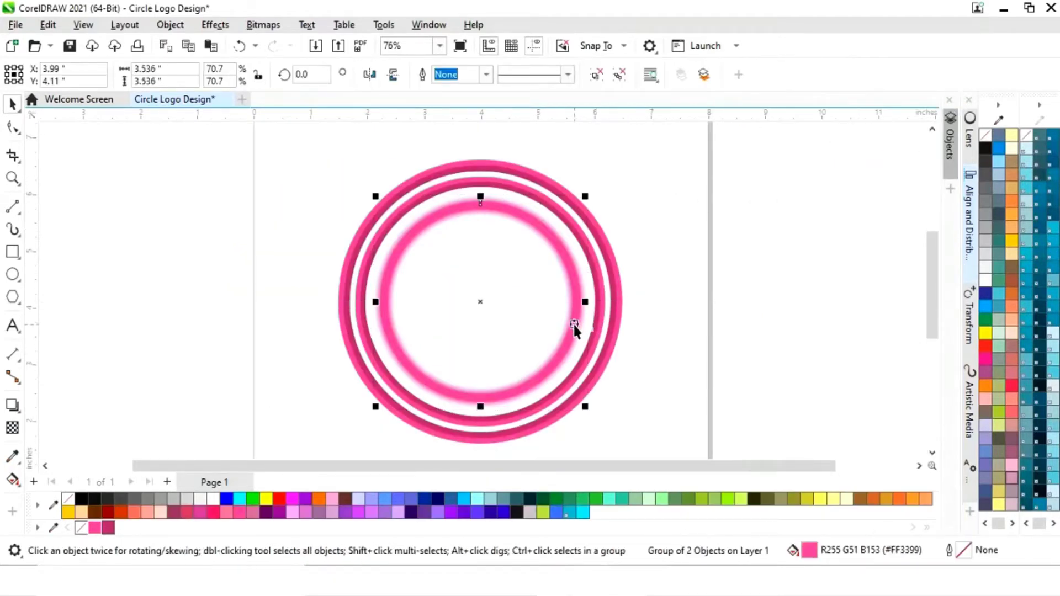
{"action": "left_click", "coordinate": [213, 500]}
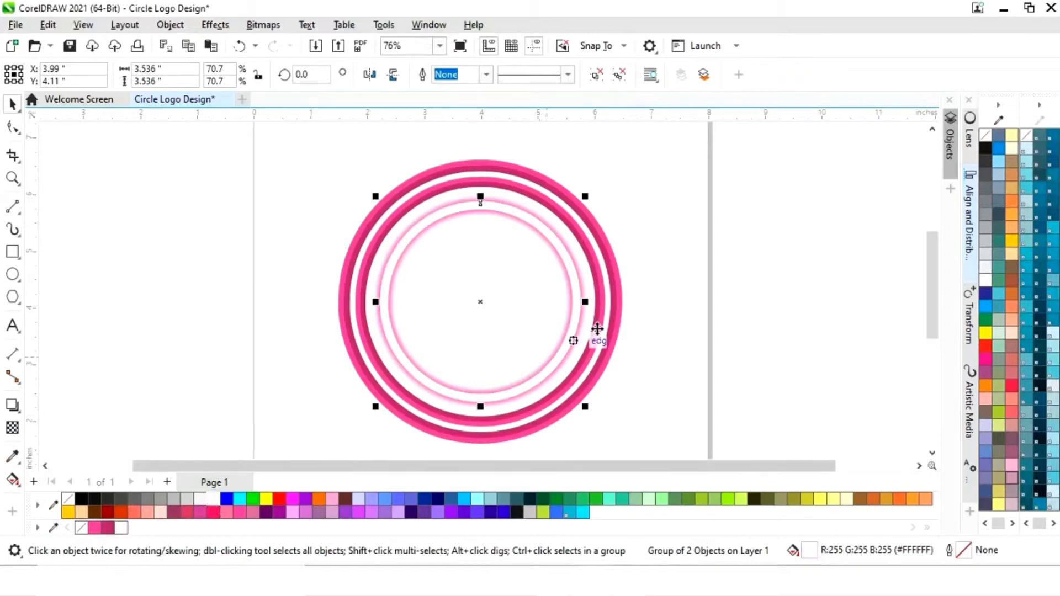
{"action": "left_click", "coordinate": [658, 304]}
{"action": "left_click_drag", "start_coordinate": [680, 466], "coordinate": [663, 473]}
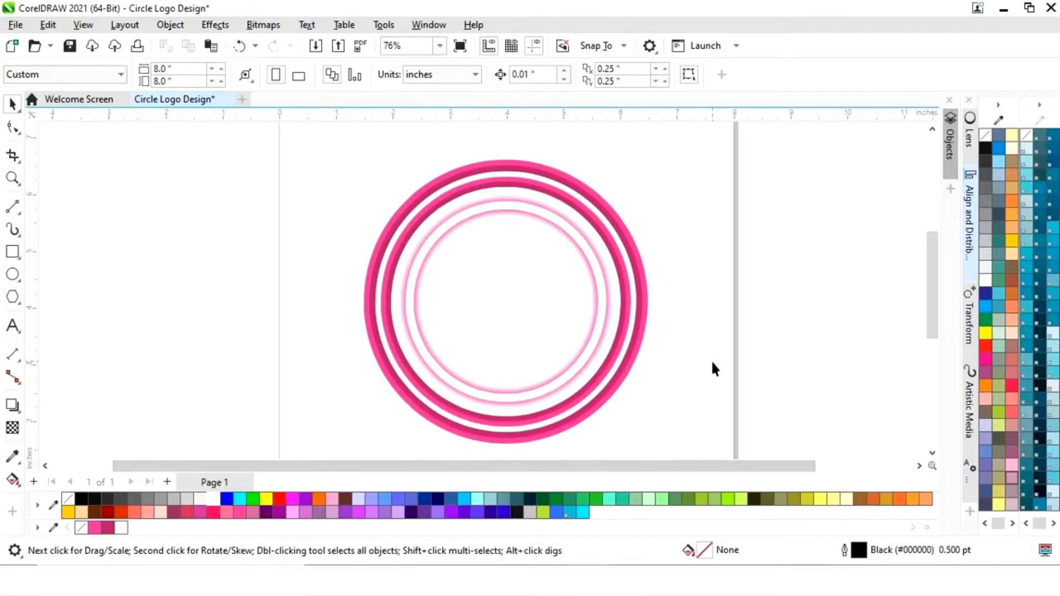
- Draw a straight two-point line from the outer ring's top node up to the right, about 2.3 inches wide and 0.92 inches high
{"action": "key", "text": "F4"}
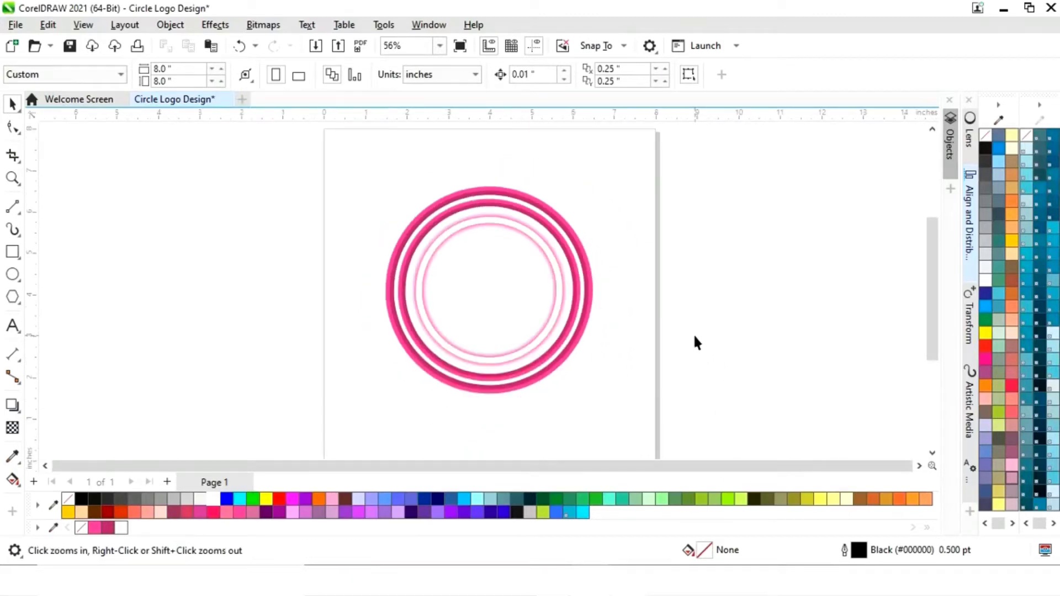
{"action": "left_click", "coordinate": [16, 210]}
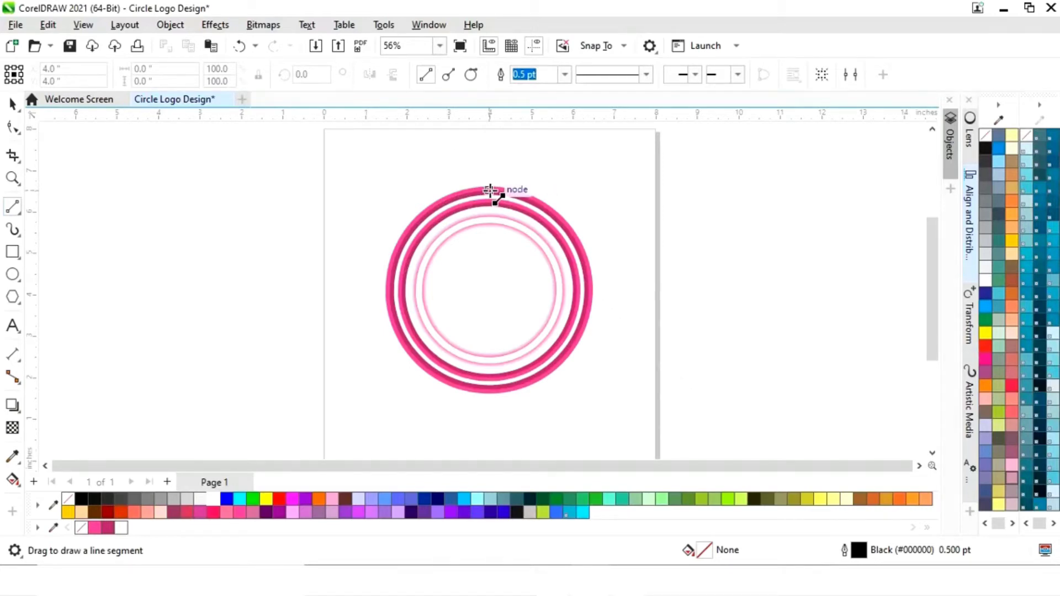
{"action": "left_click_drag", "start_coordinate": [492, 189], "coordinate": [587, 150]}
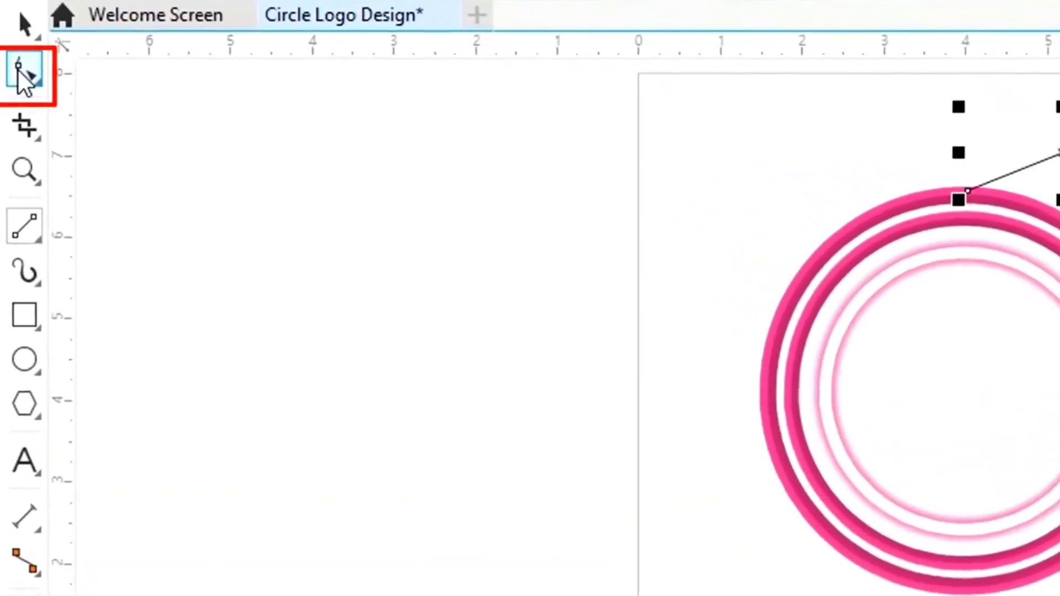
- Convert the straight line above the rings to a curve and bend it upward into a smooth arc
{"action": "left_click", "coordinate": [18, 70]}
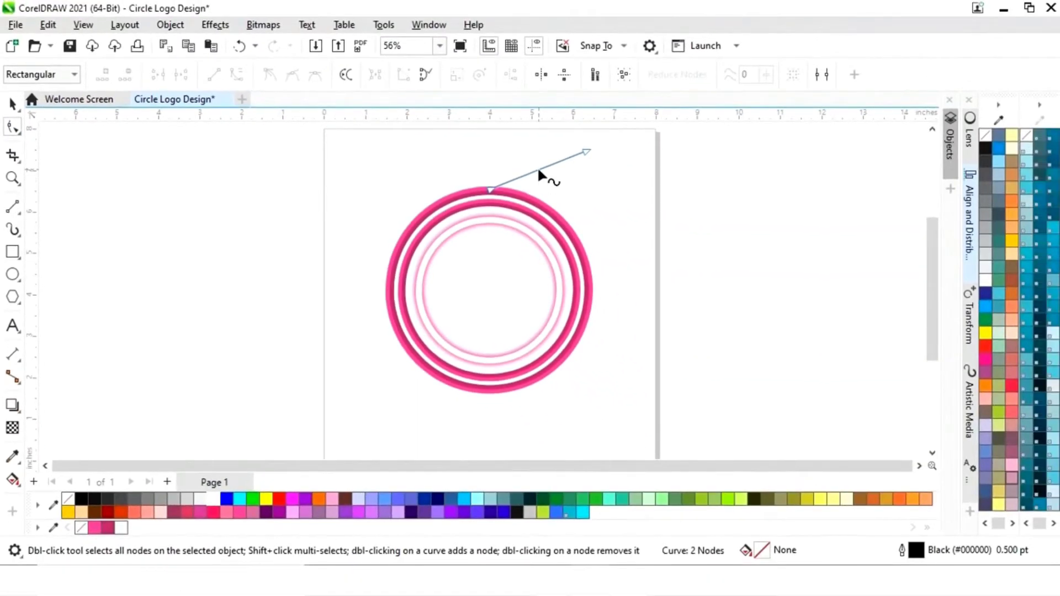
{"action": "left_click", "coordinate": [539, 171]}
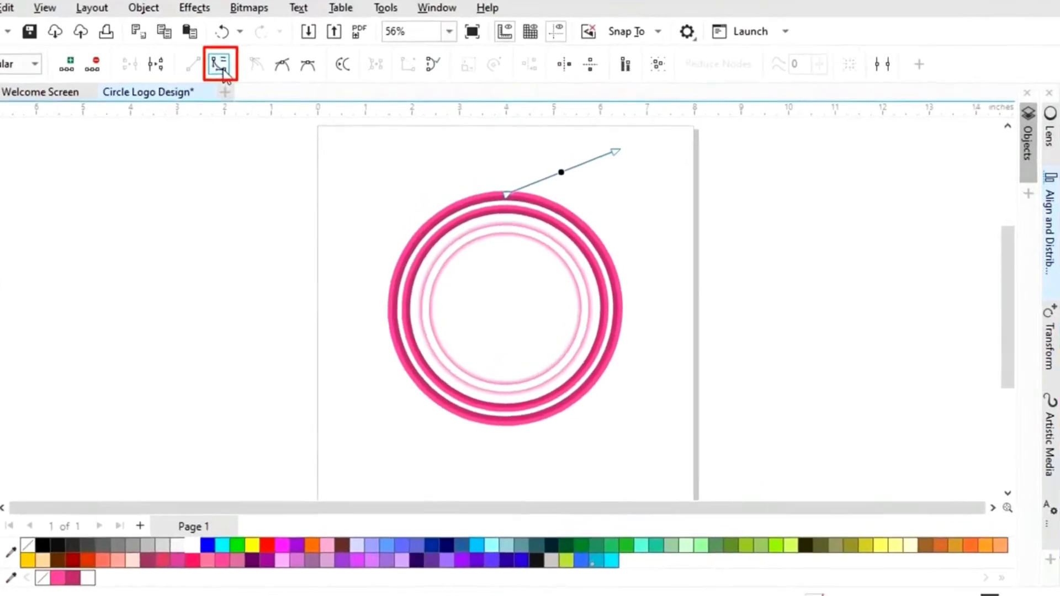
{"action": "left_click", "coordinate": [182, 49]}
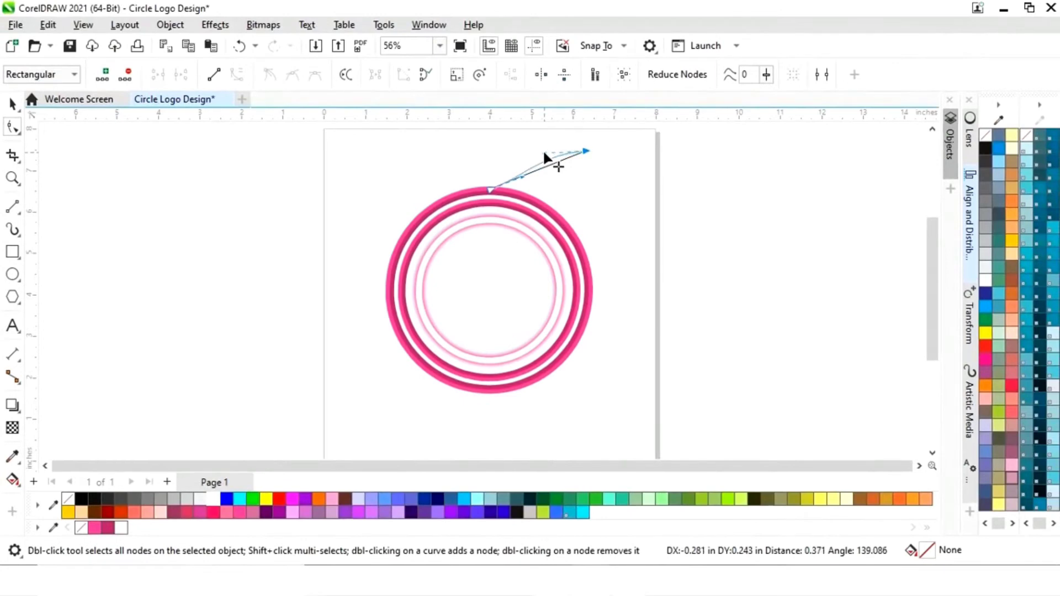
{"action": "left_click_drag", "start_coordinate": [565, 157], "coordinate": [547, 141]}
{"action": "left_click", "coordinate": [540, 178]}
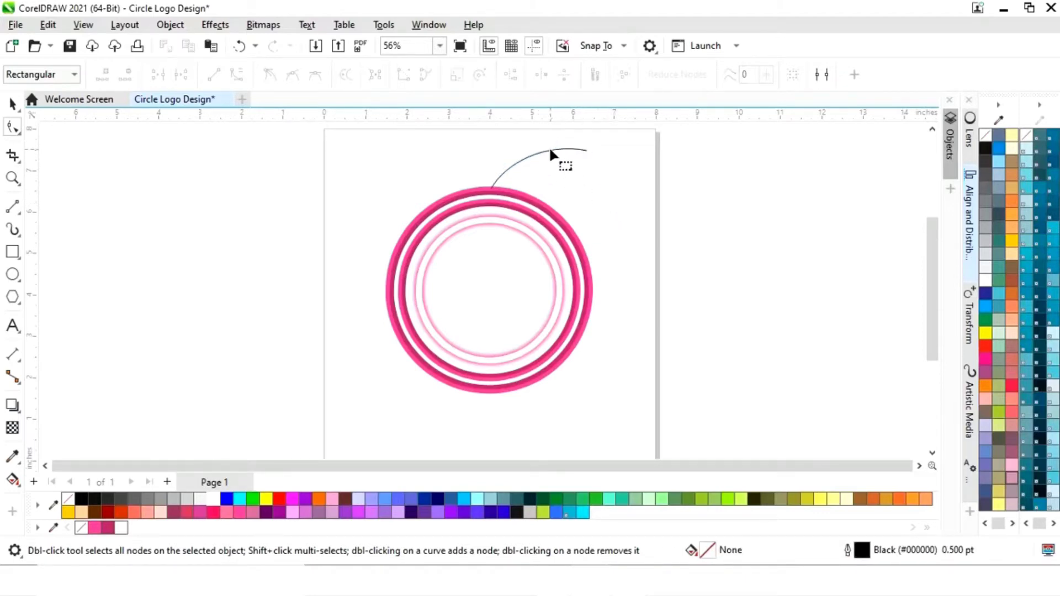
{"action": "left_click", "coordinate": [550, 149]}
{"action": "left_click", "coordinate": [596, 189]}
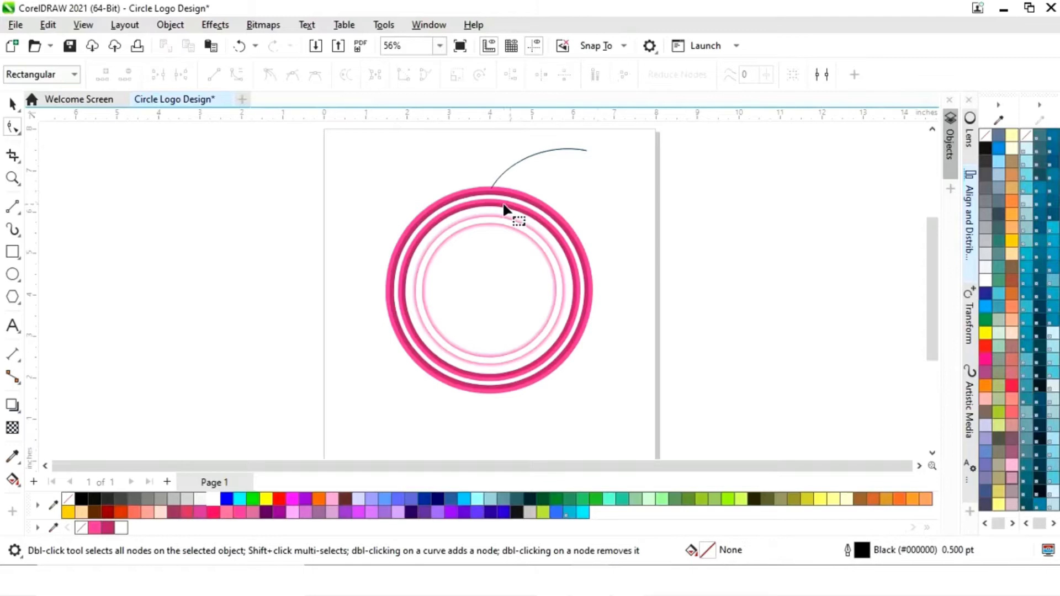
- Give the arc a pink #FF3399 outline with a width of 4.0 pt
{"action": "left_click", "coordinate": [16, 106]}
{"action": "left_click", "coordinate": [533, 154]}
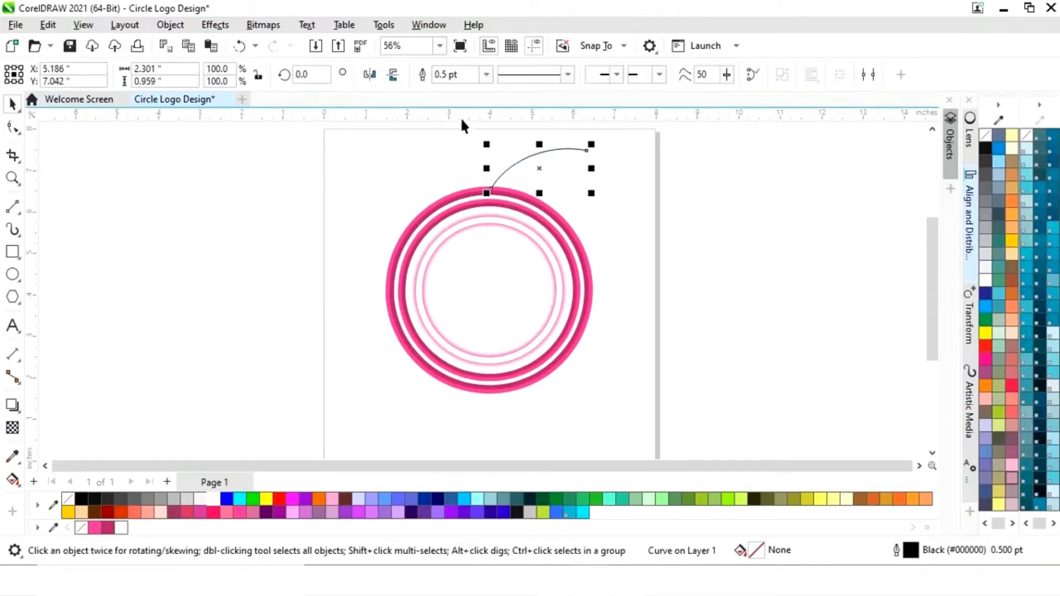
{"action": "right_click", "coordinate": [92, 529]}
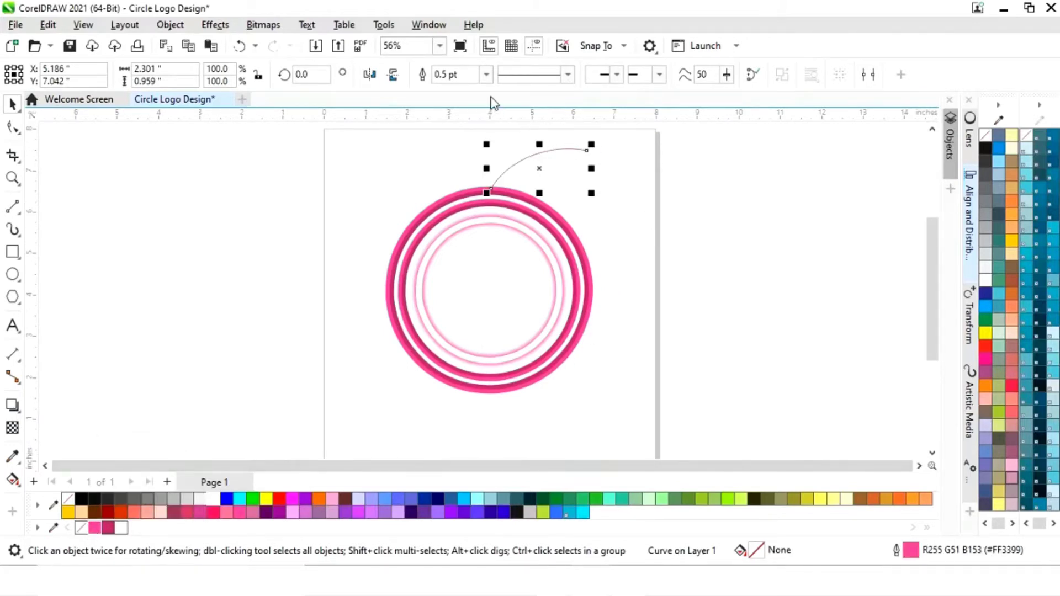
{"action": "left_click", "coordinate": [486, 75]}
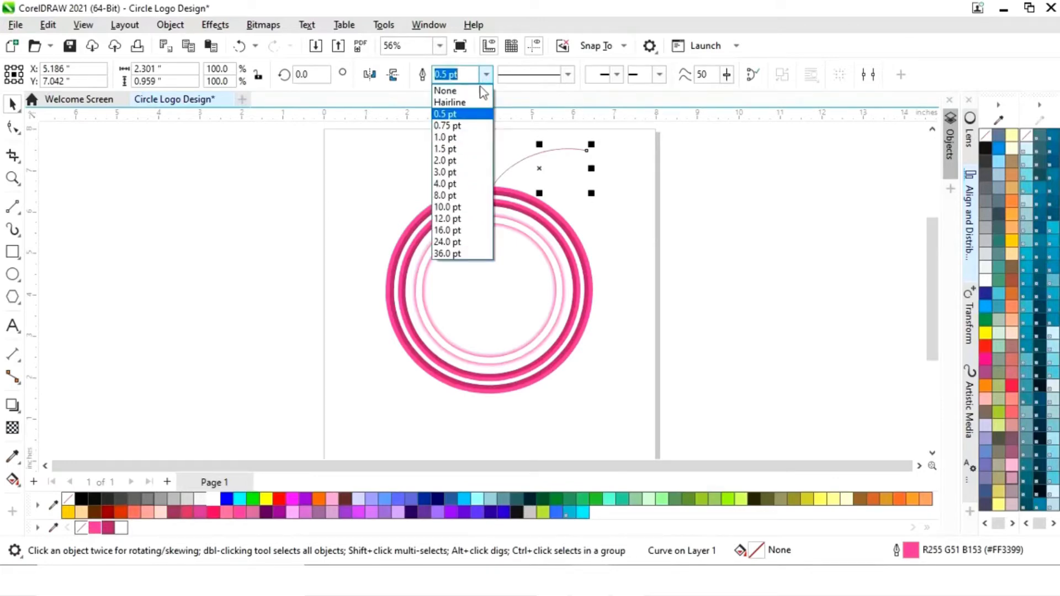
{"action": "left_click", "coordinate": [449, 160]}
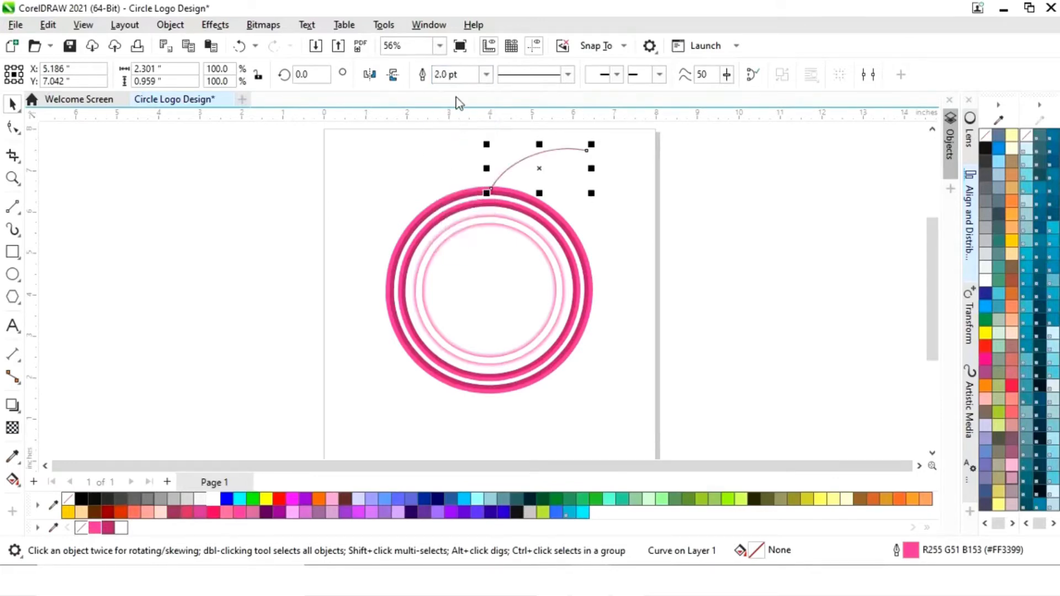
{"action": "left_click", "coordinate": [481, 76]}
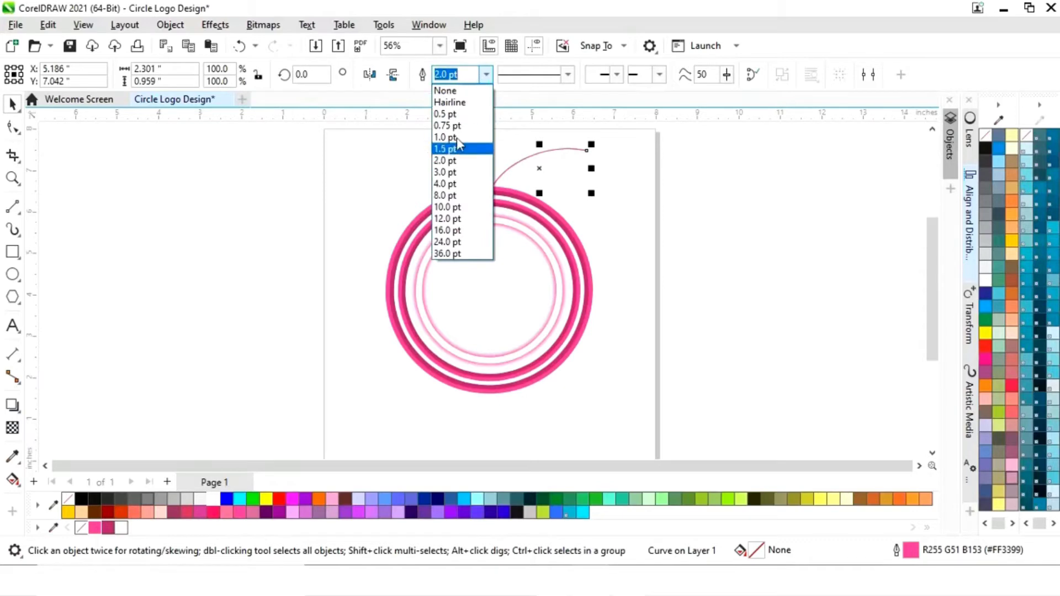
{"action": "left_click", "coordinate": [443, 184]}
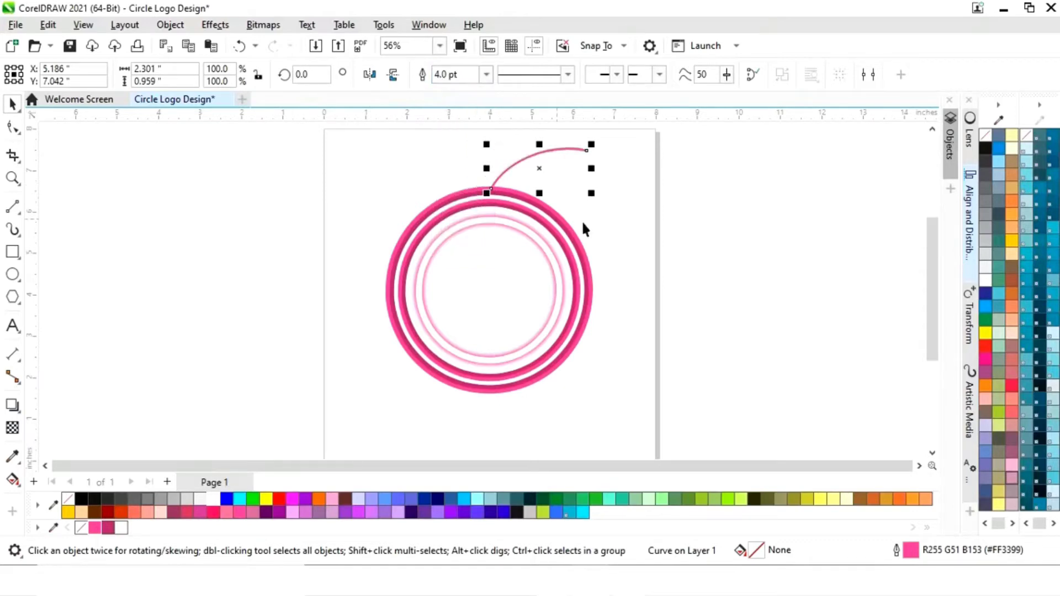
{"action": "left_click", "coordinate": [644, 210]}
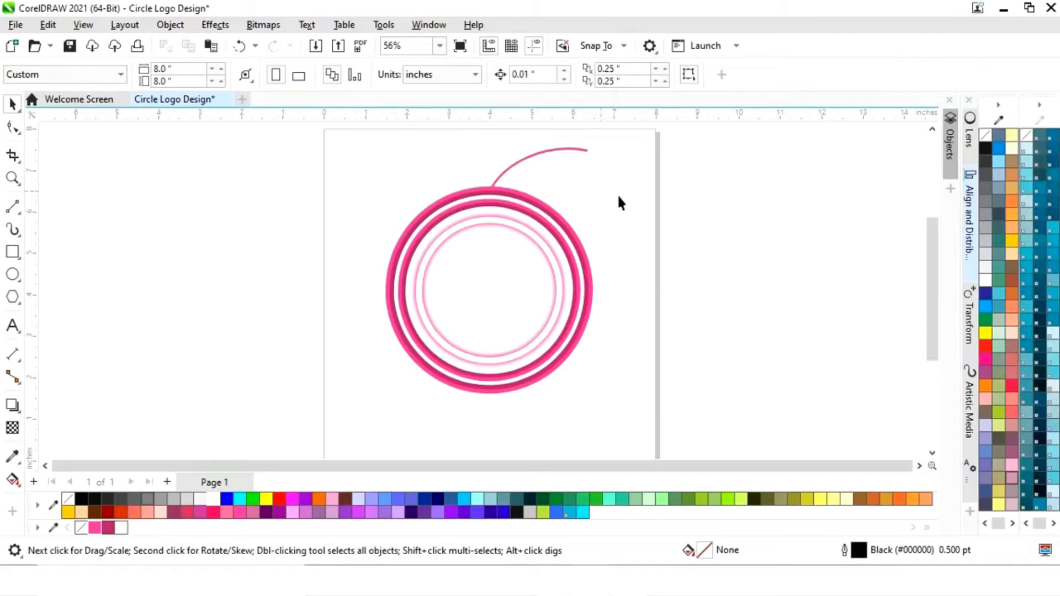
- Place a copy of the pink arc to the right of the original, across the page's right edge
{"action": "left_click", "coordinate": [529, 154]}
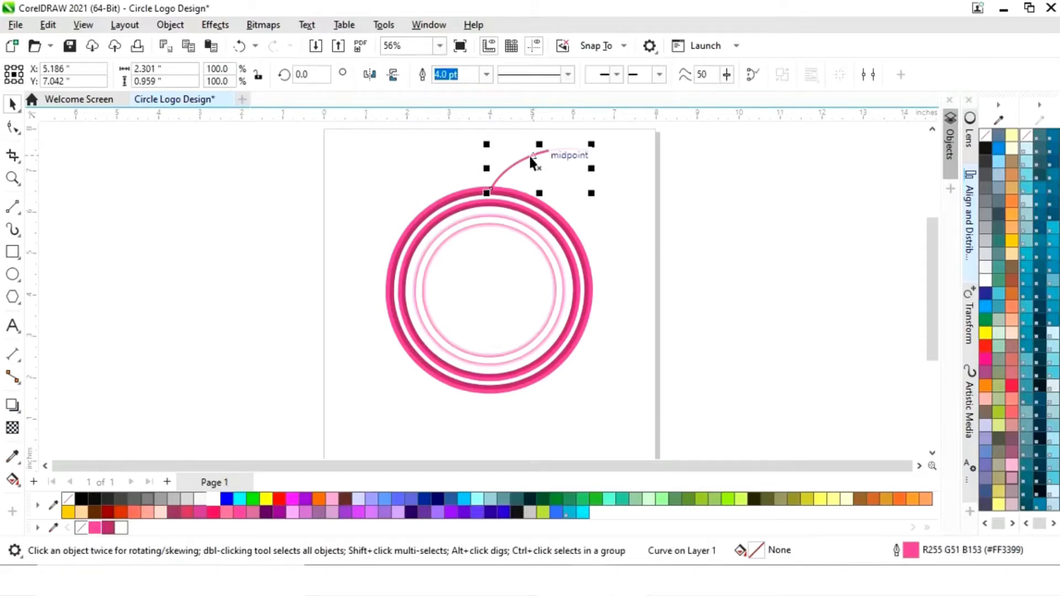
{"action": "left_click_drag", "start_coordinate": [540, 168], "coordinate": [652, 191]}
{"action": "right_click", "coordinate": [652, 191]}
{"action": "left_click", "coordinate": [624, 234]}
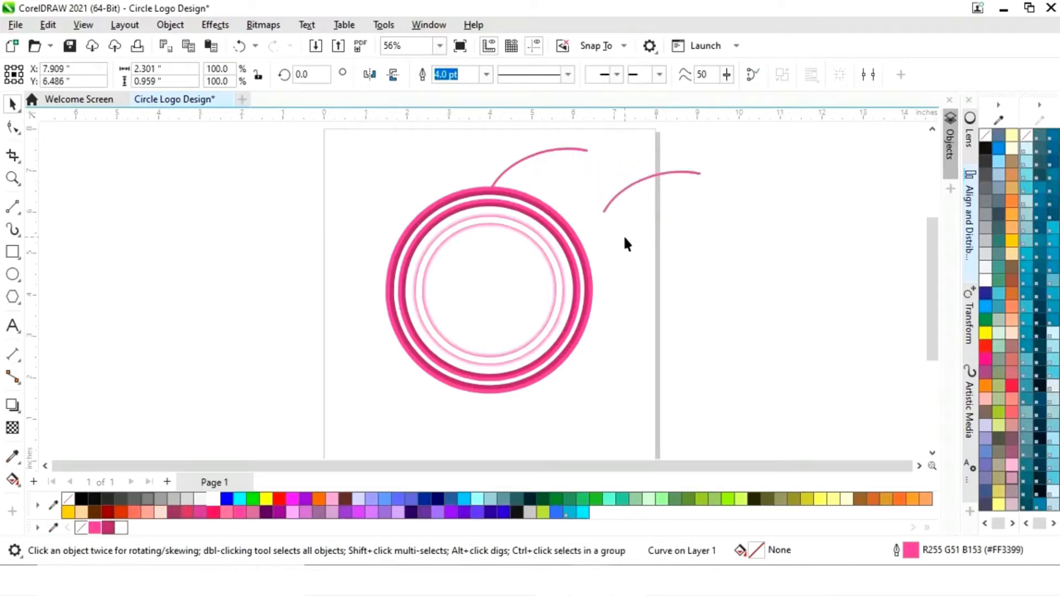
- Apply a Gaussian Blur with a radius of 12.9 pixels to the original arc touching the outer ring
{"action": "left_click", "coordinate": [521, 166]}
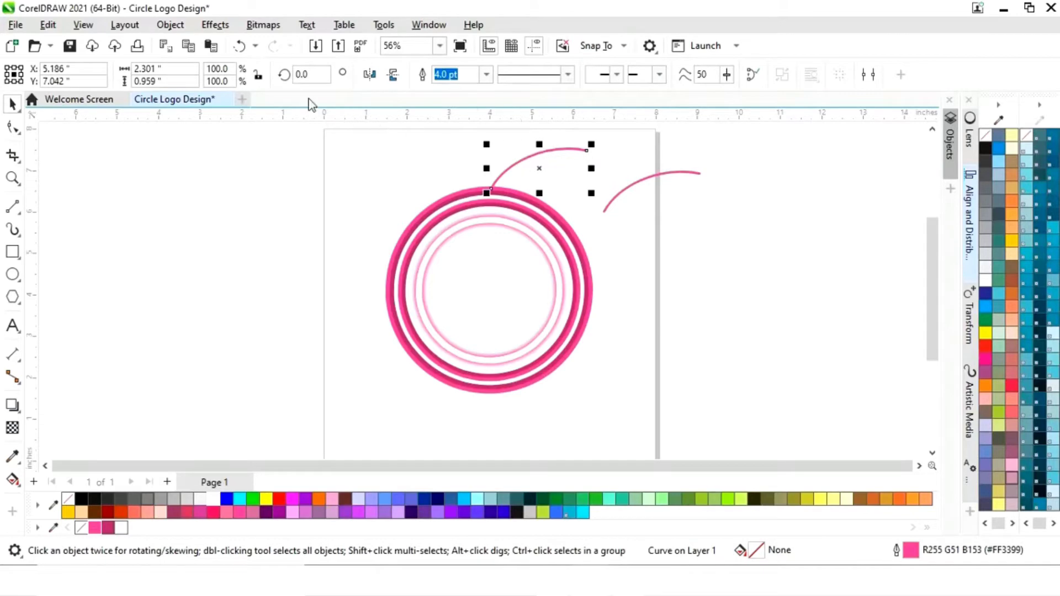
{"action": "left_click", "coordinate": [216, 25]}
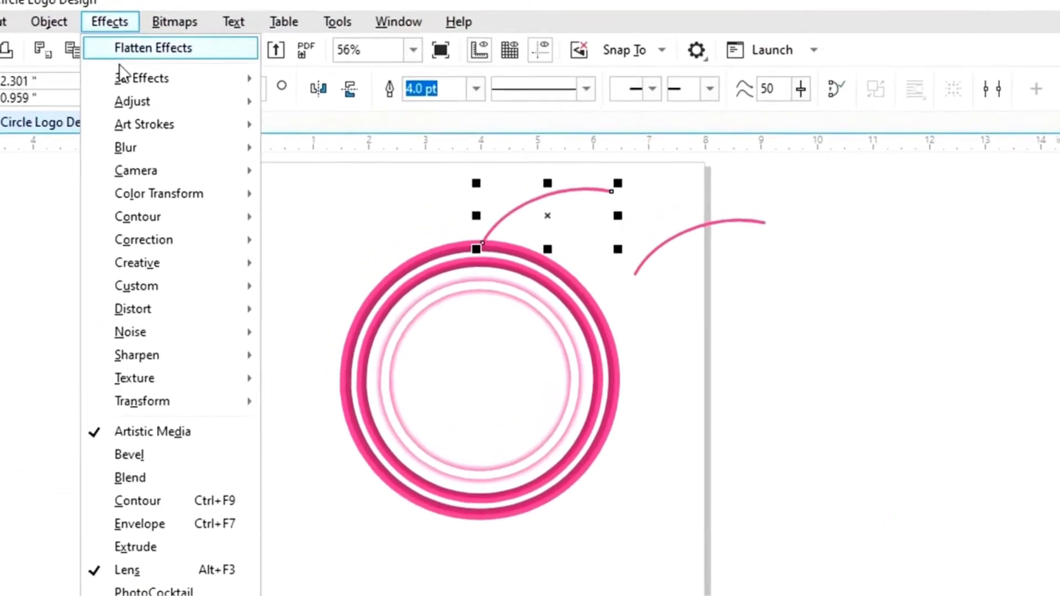
{"action": "mouse_move", "coordinate": [131, 146]}
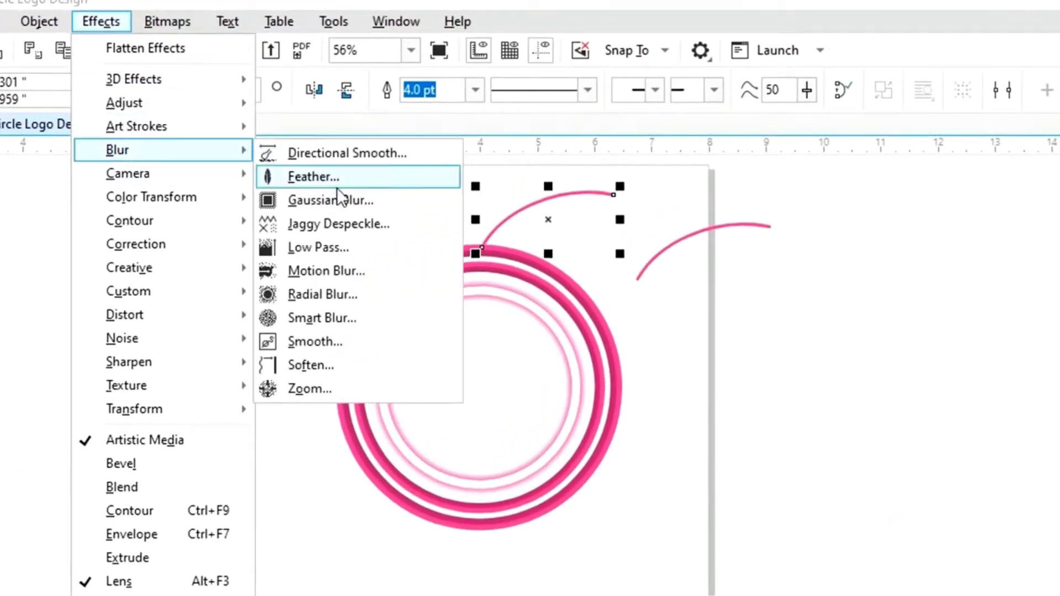
{"action": "left_click", "coordinate": [344, 200]}
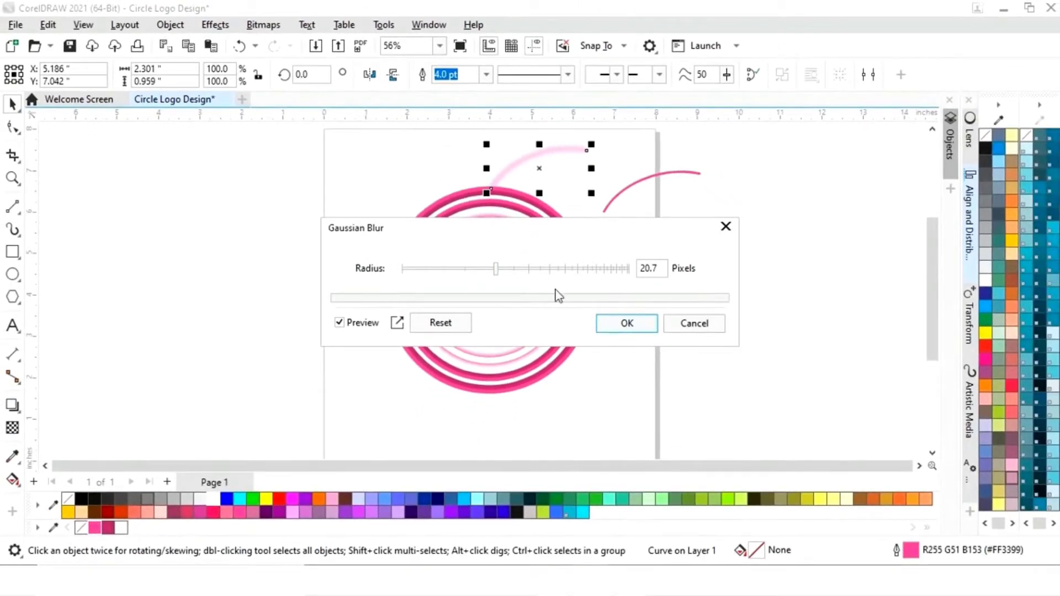
{"action": "left_click_drag", "start_coordinate": [496, 270], "coordinate": [480, 270]}
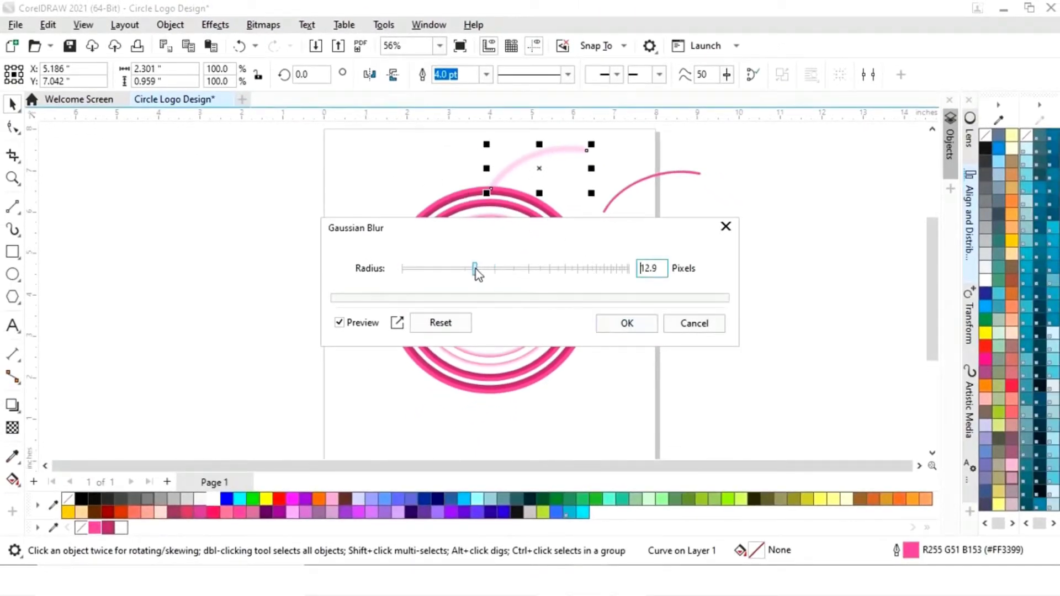
{"action": "left_click", "coordinate": [627, 323]}
{"action": "left_click", "coordinate": [676, 195]}
- Center the sharp arc copy horizontally and vertically on the blurred arc
{"action": "left_click", "coordinate": [650, 175]}
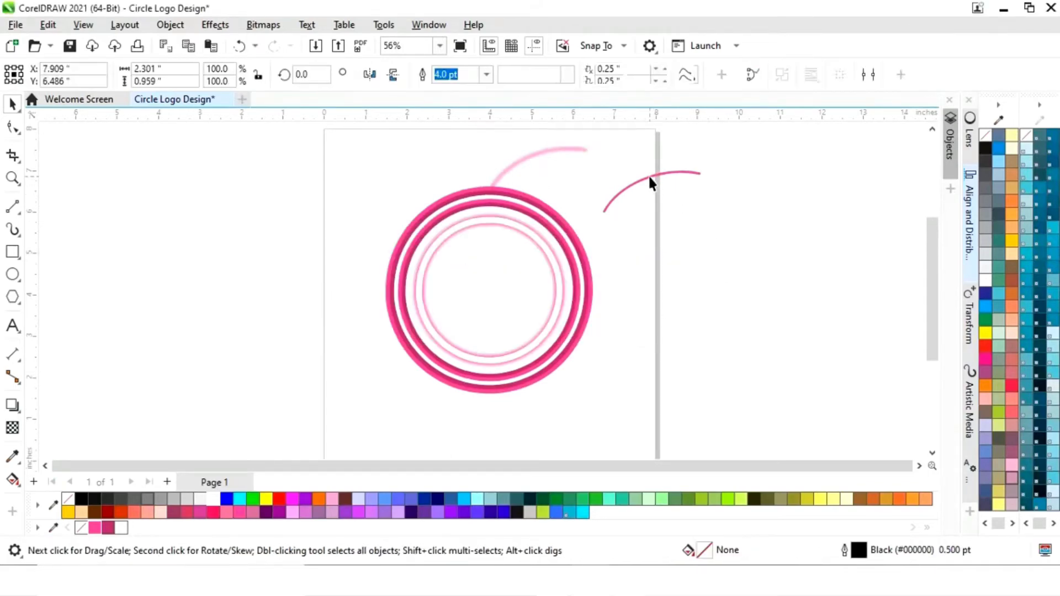
{"action": "left_click", "coordinate": [539, 156], "text": "shift"}
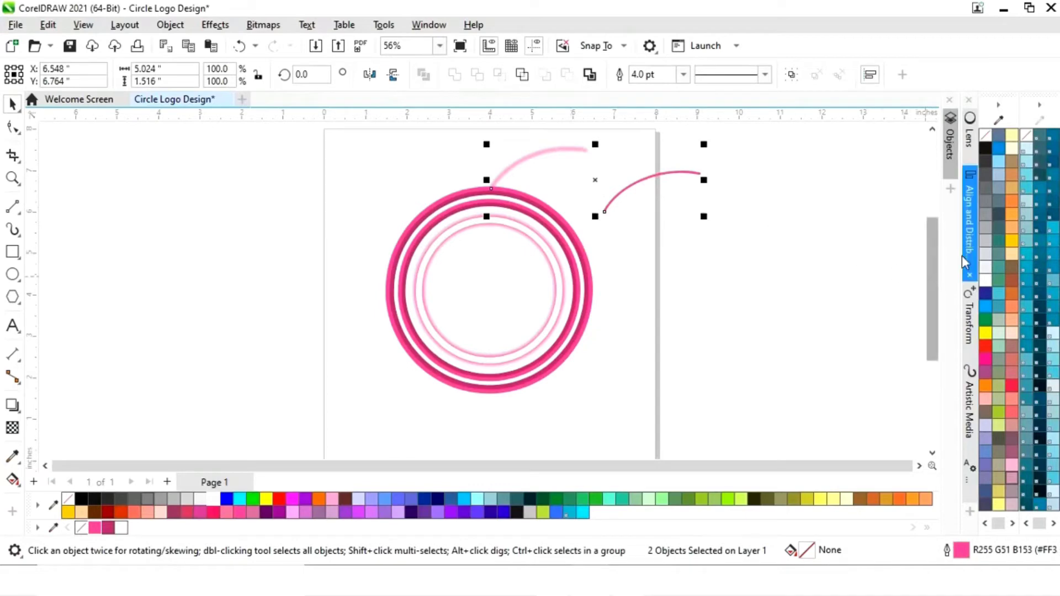
{"action": "left_click", "coordinate": [970, 241]}
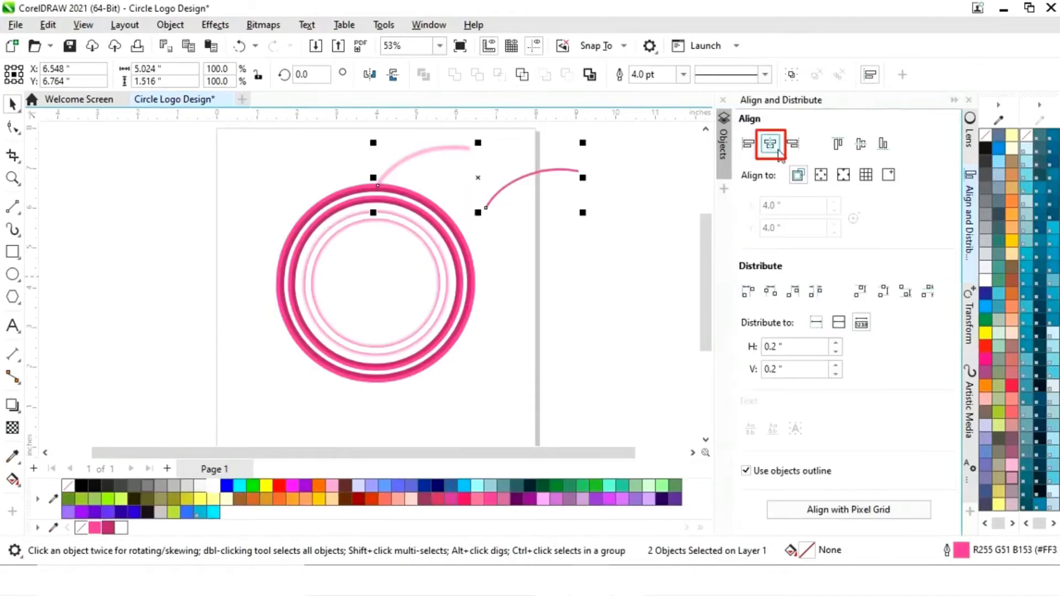
{"action": "left_click", "coordinate": [770, 144]}
{"action": "left_click", "coordinate": [861, 145]}
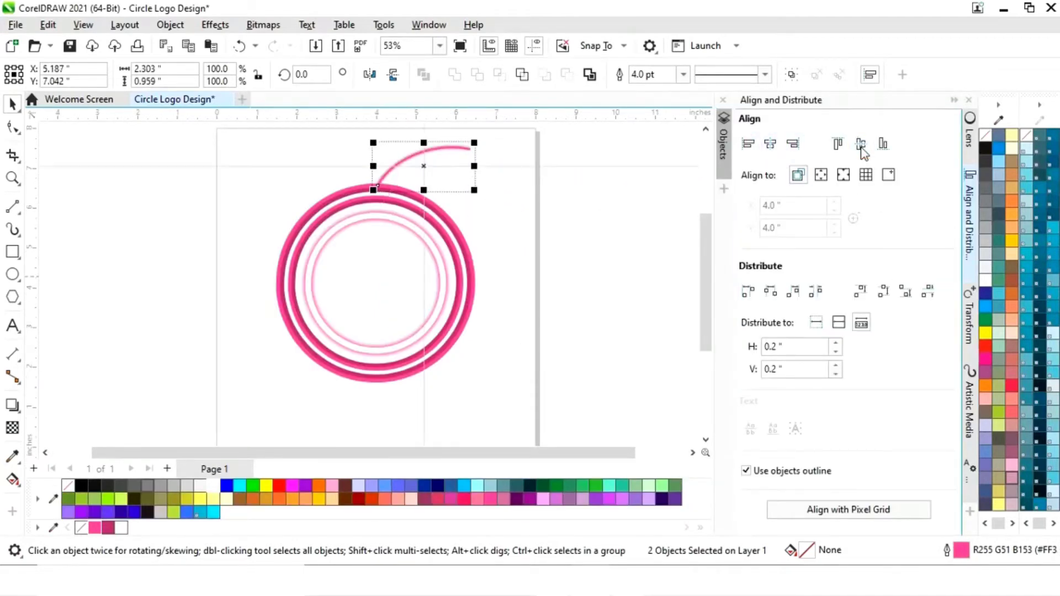
- Draw a small circle about 0.34 inch in diameter near the outer end of the glowing arc
{"action": "left_click", "coordinate": [954, 101]}
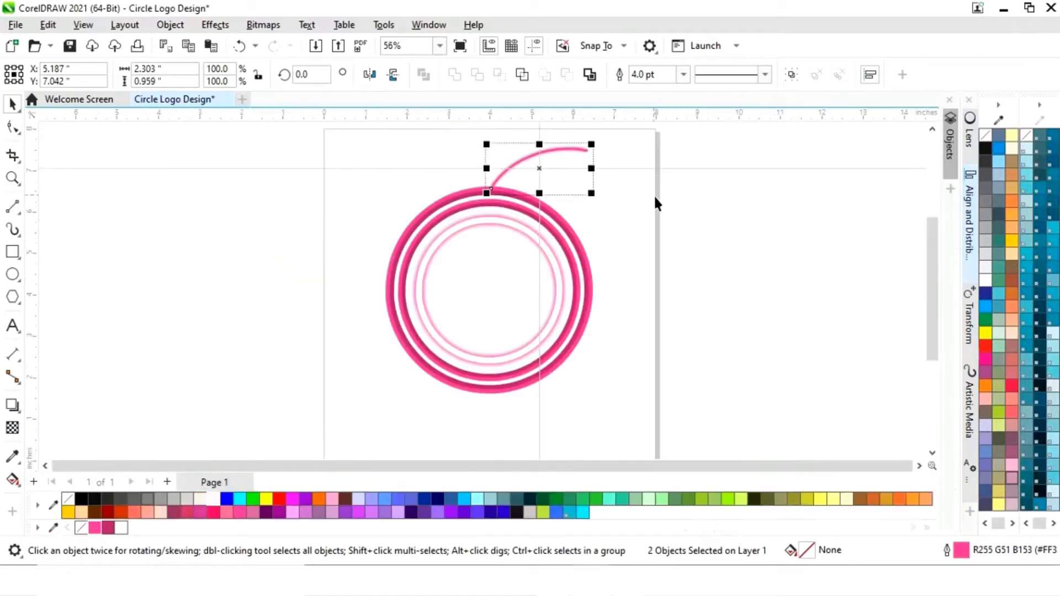
{"action": "left_click", "coordinate": [606, 243]}
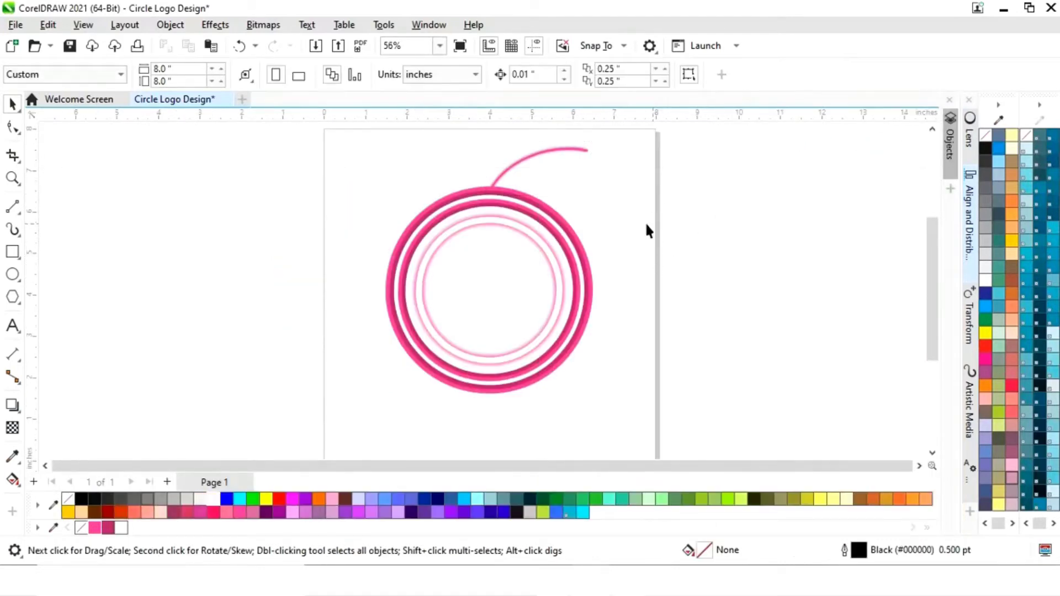
{"action": "left_click", "coordinate": [12, 274]}
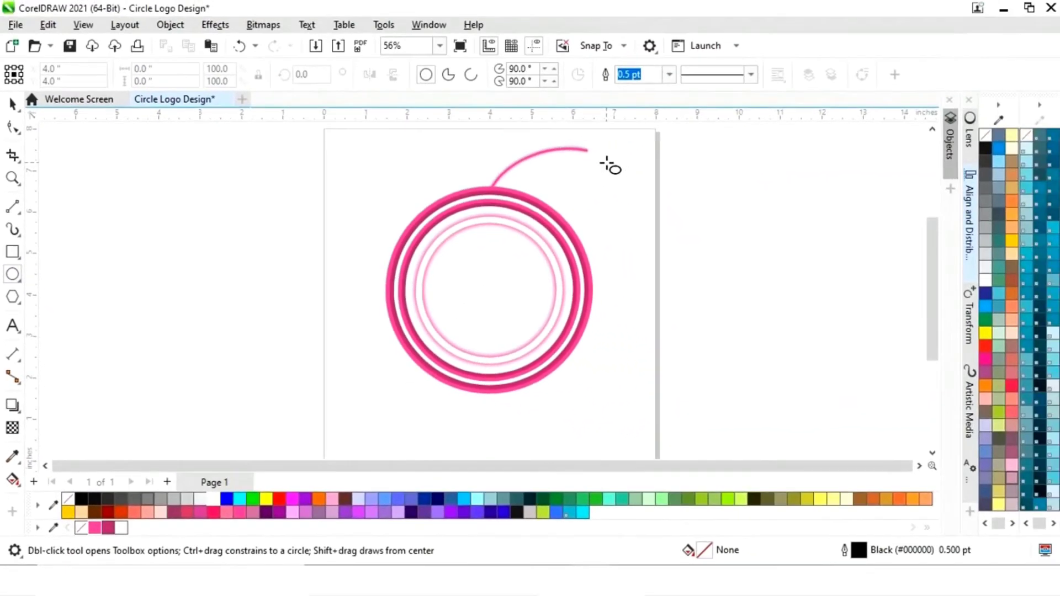
{"action": "left_click_drag", "start_coordinate": [607, 163], "coordinate": [620, 177]}
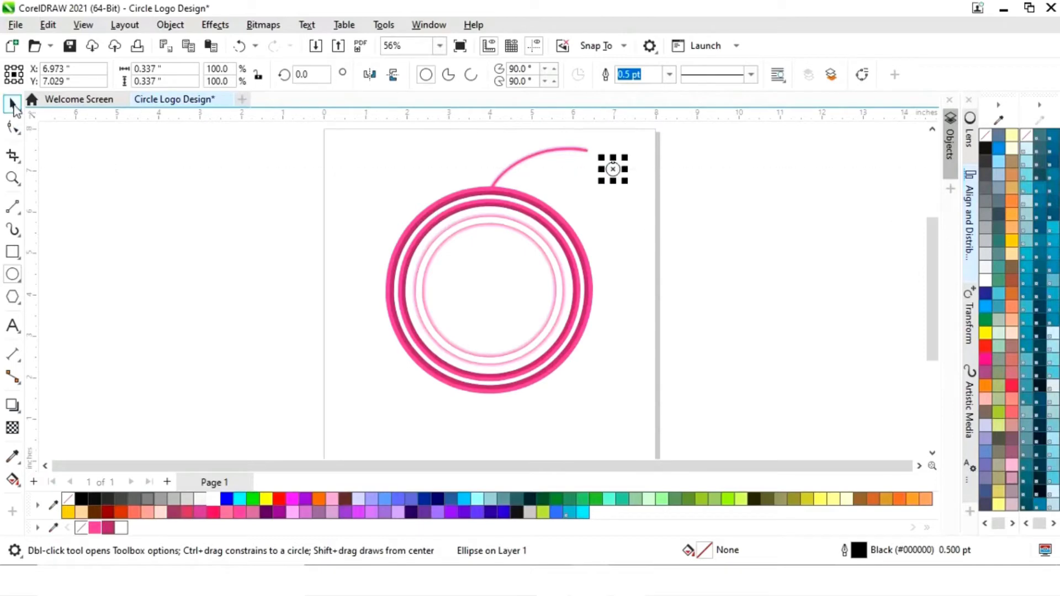
{"action": "left_click", "coordinate": [14, 106]}
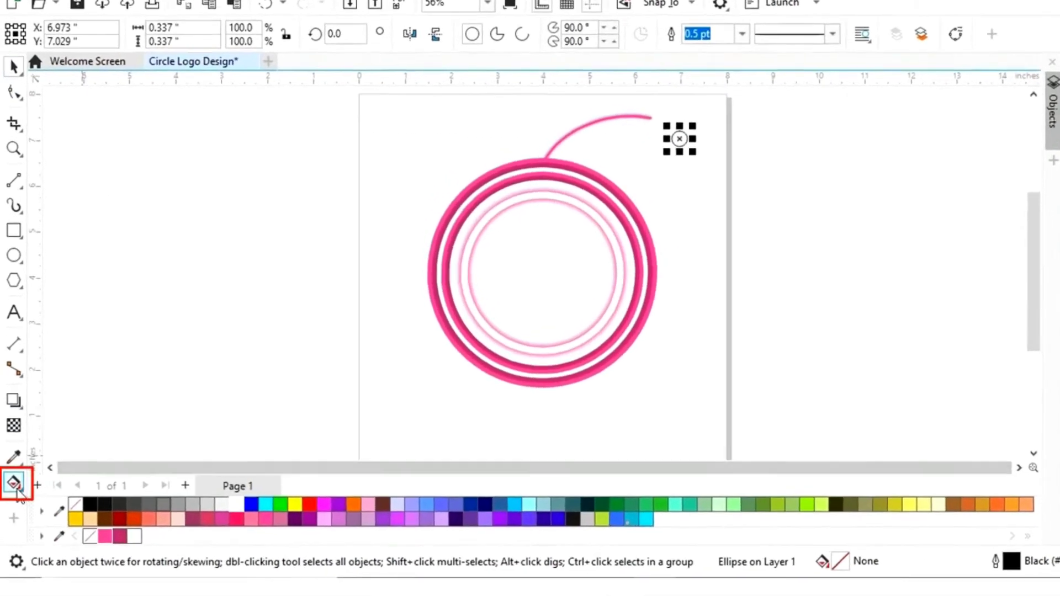
- Fill the small circle with an elliptical fountain fill, dark gray outside and white inside, with its white node at the circle's center
{"action": "left_click", "coordinate": [23, 511]}
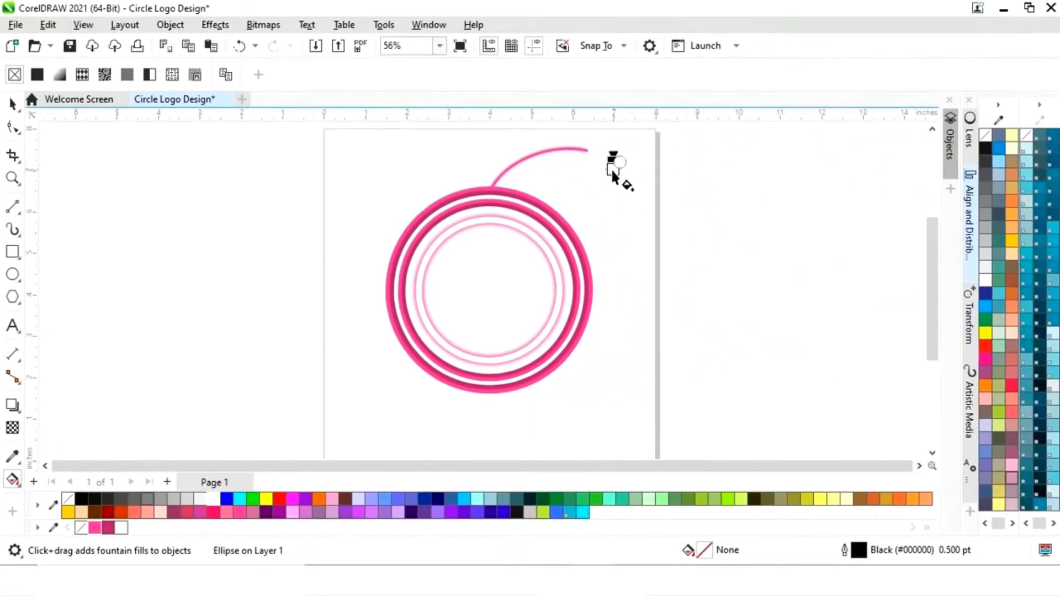
{"action": "left_click", "coordinate": [611, 168]}
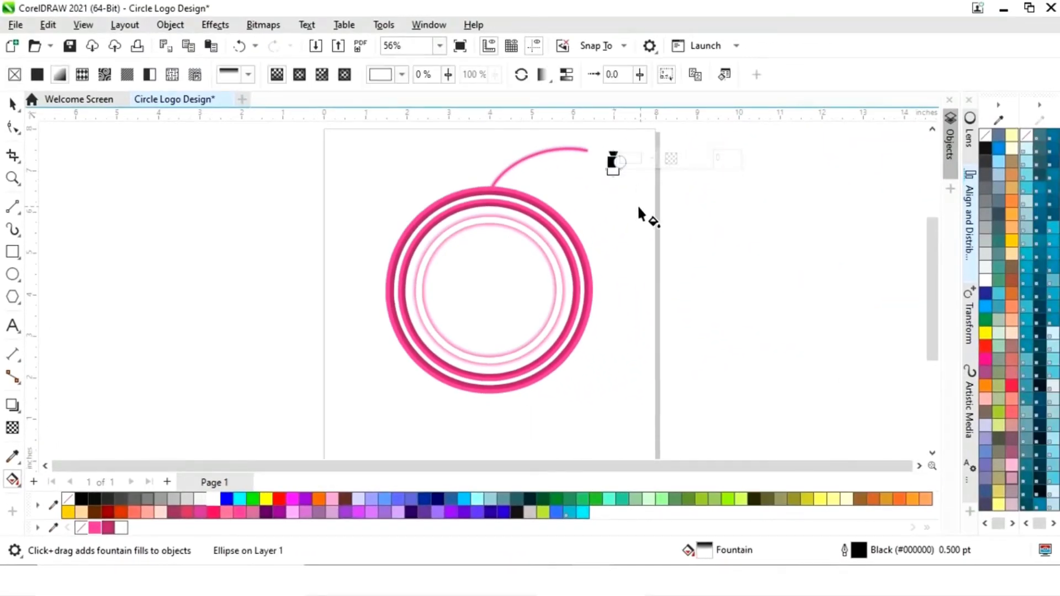
{"action": "left_click", "coordinate": [249, 76]}
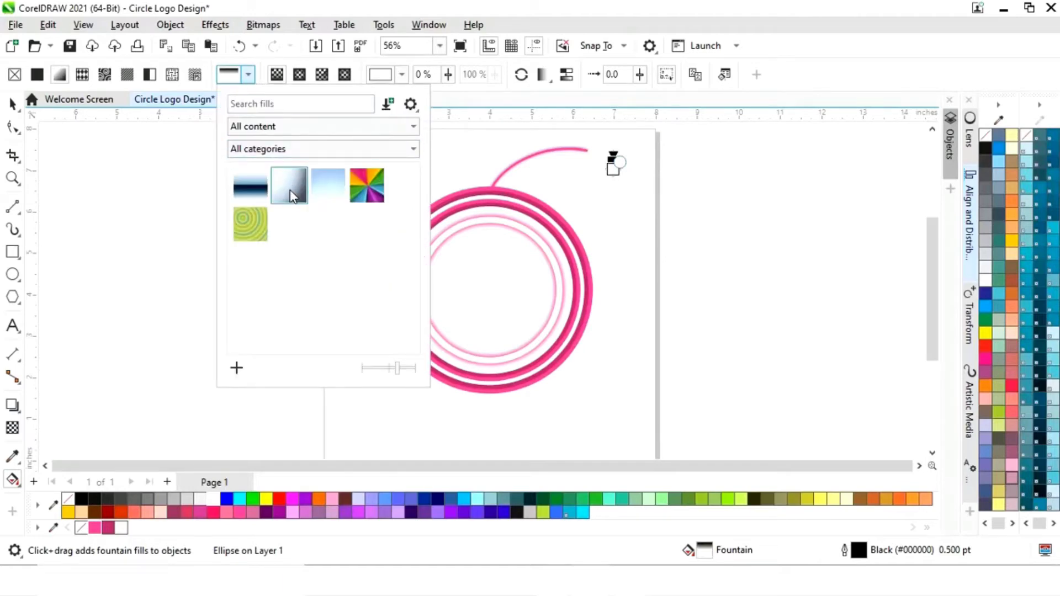
{"action": "left_click", "coordinate": [291, 188]}
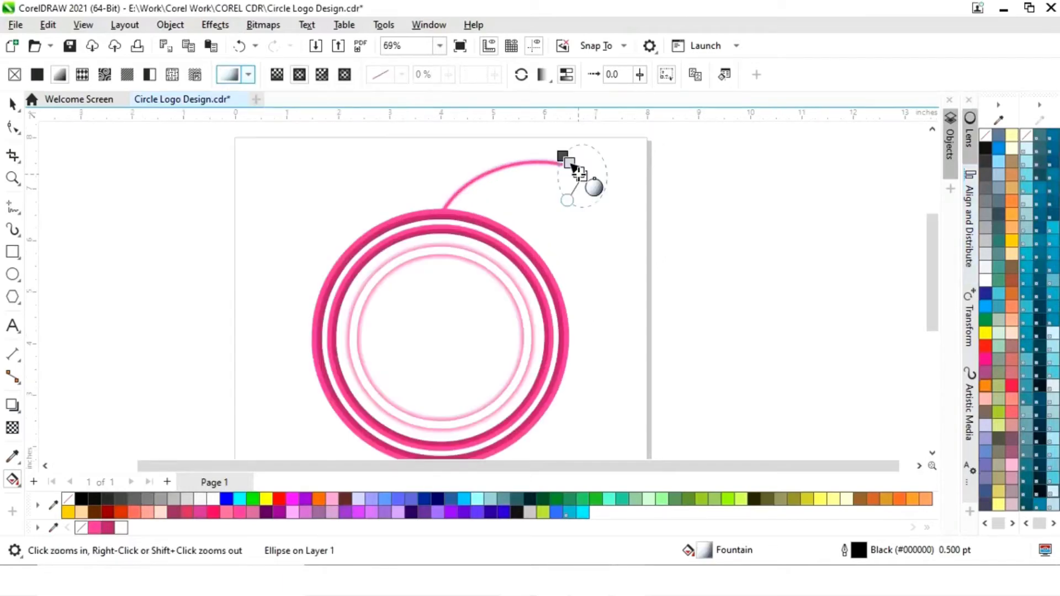
{"action": "left_click", "coordinate": [572, 164]}
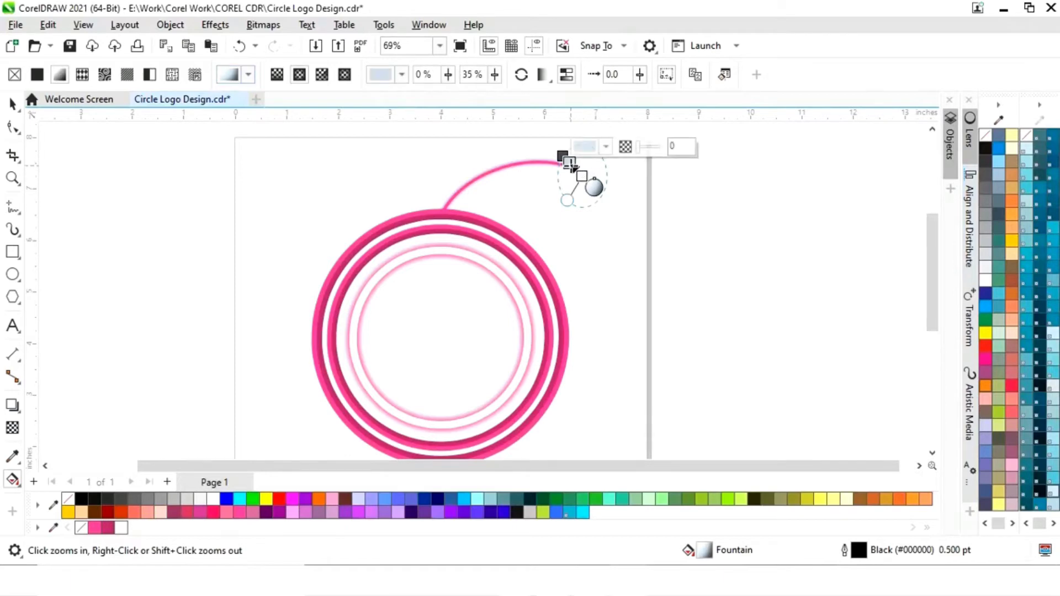
{"action": "left_click_drag", "start_coordinate": [582, 175], "coordinate": [632, 232]}
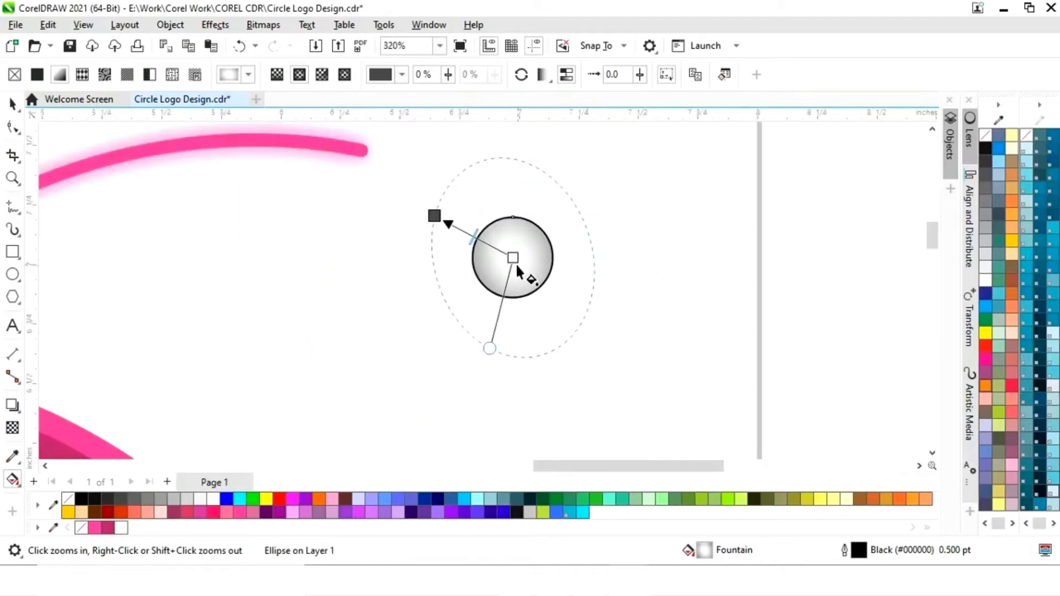
- Change the outer gradient node of the small circle to pink #FF3399, sampled from the document palette
{"action": "left_click", "coordinate": [434, 216]}
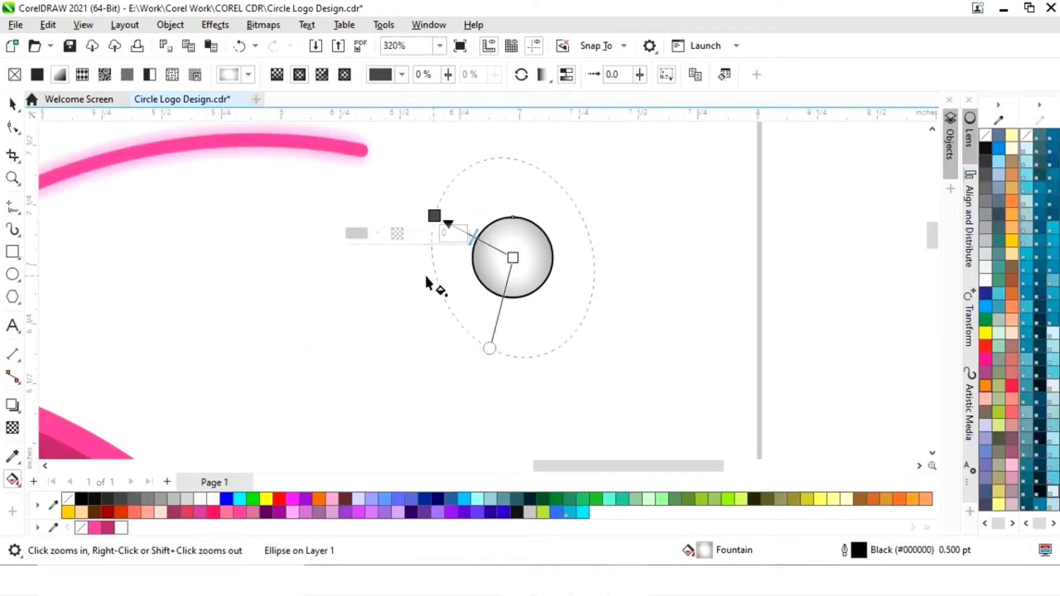
{"action": "left_click", "coordinate": [378, 234]}
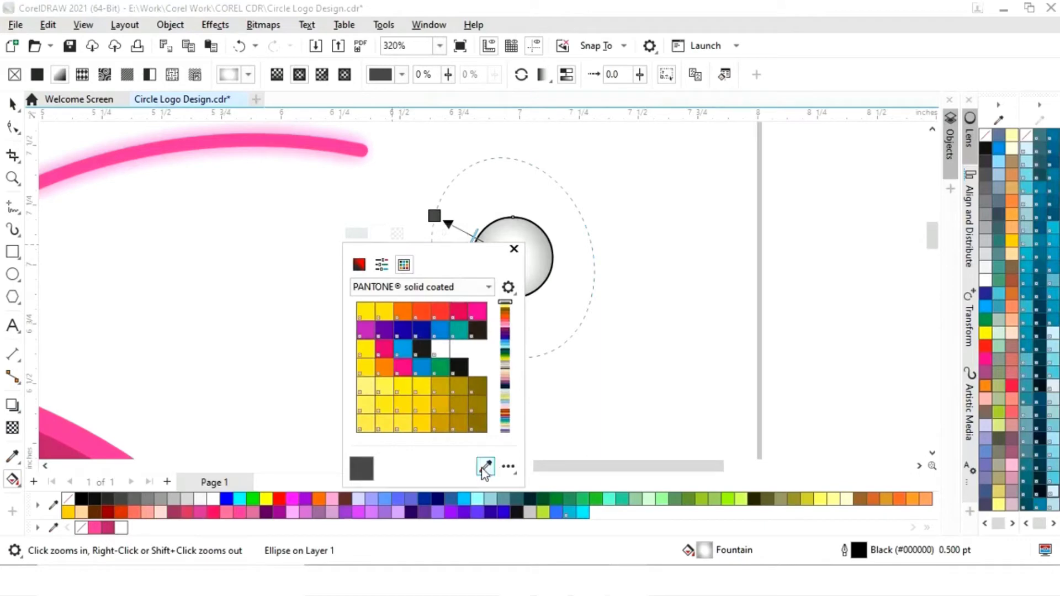
{"action": "left_click", "coordinate": [485, 468]}
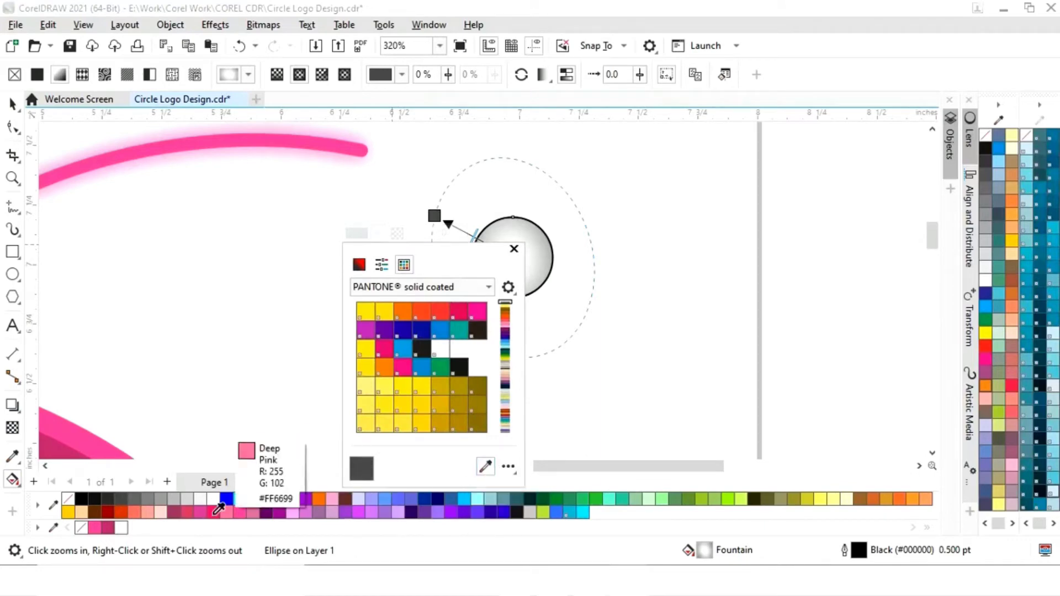
{"action": "left_click", "coordinate": [92, 528]}
{"action": "left_click", "coordinate": [514, 249]}
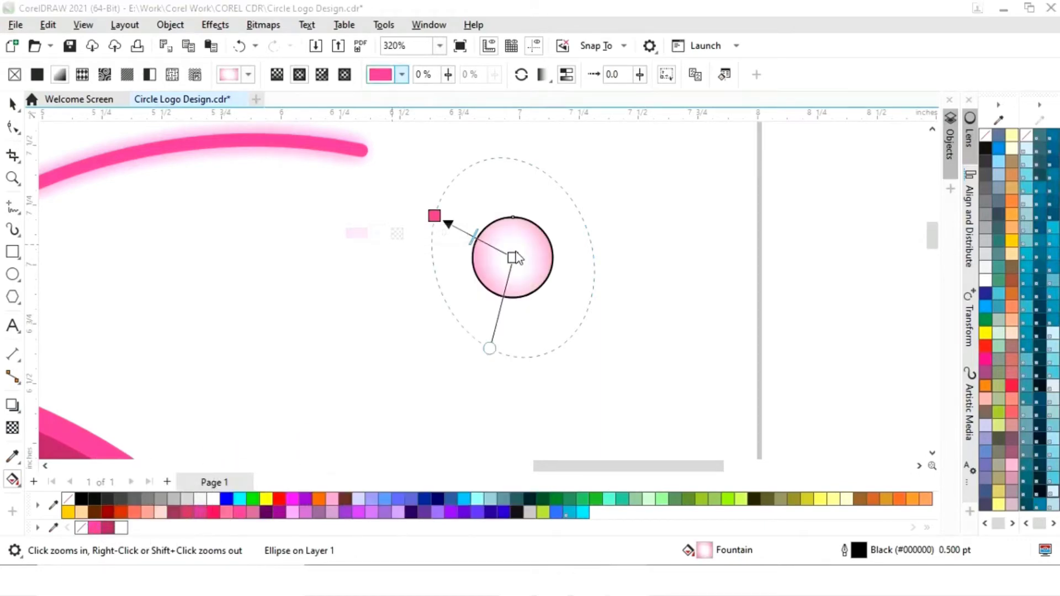
- Pull the gradient's outer nodes inward so the pink-to-white fill ellipse ends just outside the small circle
{"action": "left_click_drag", "start_coordinate": [490, 348], "coordinate": [492, 322]}
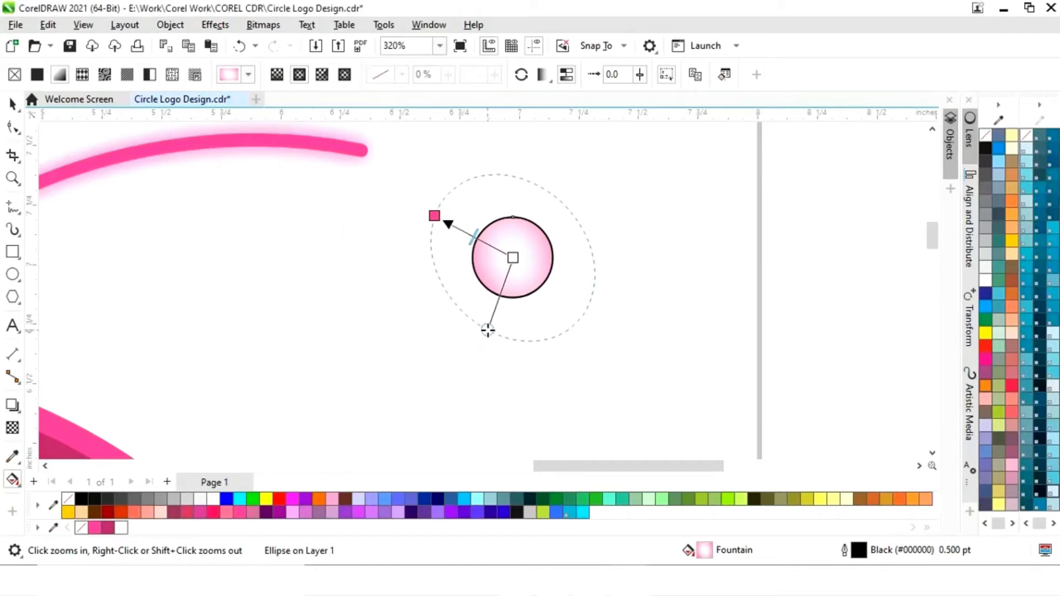
{"action": "left_click", "coordinate": [442, 222]}
{"action": "left_click_drag", "start_coordinate": [442, 223], "coordinate": [454, 226]}
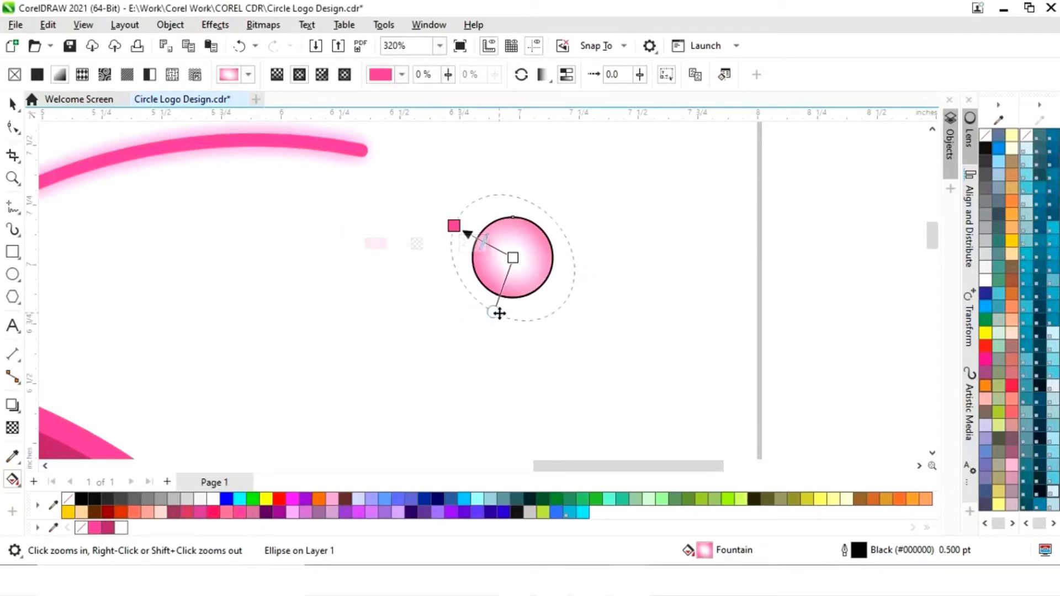
{"action": "left_click_drag", "start_coordinate": [493, 317], "coordinate": [491, 308]}
{"action": "left_click_drag", "start_coordinate": [454, 227], "coordinate": [465, 232]}
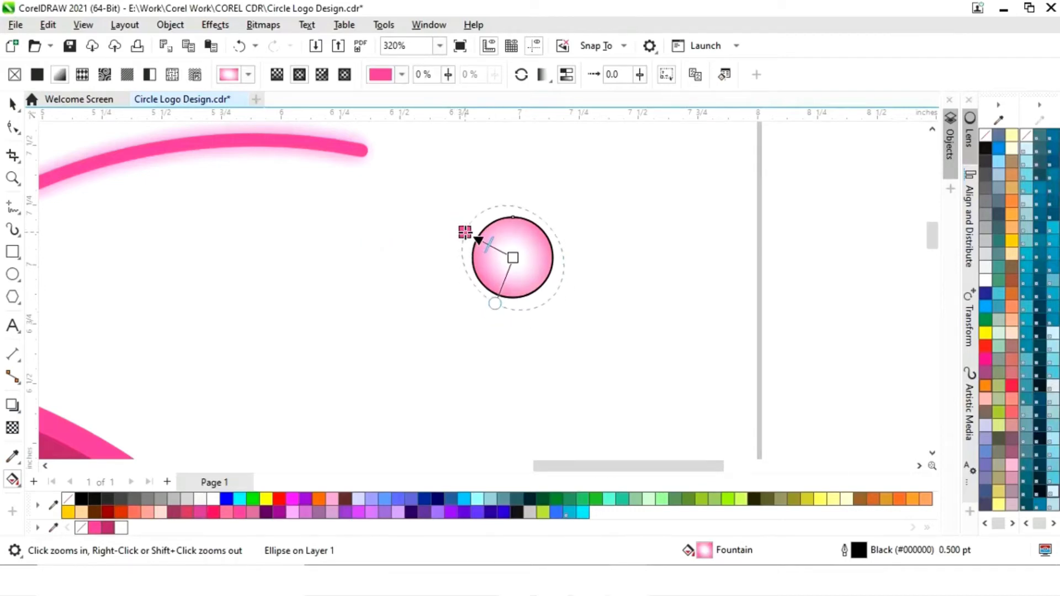
{"action": "left_click_drag", "start_coordinate": [494, 302], "coordinate": [489, 313]}
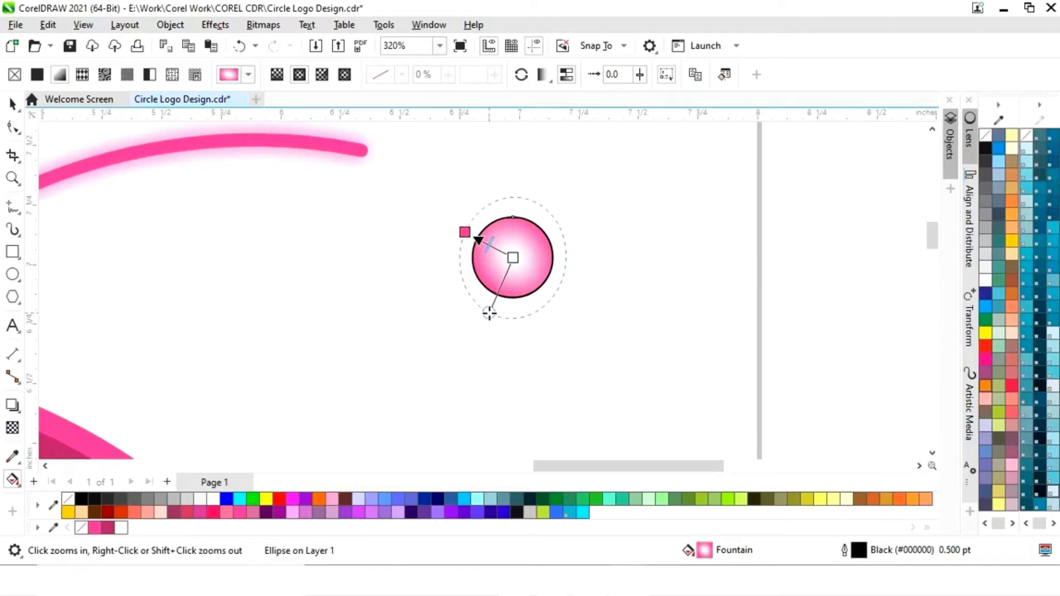
- Remove the small circle's outline and move the circle onto the free end of the arc
{"action": "left_click", "coordinate": [12, 103]}
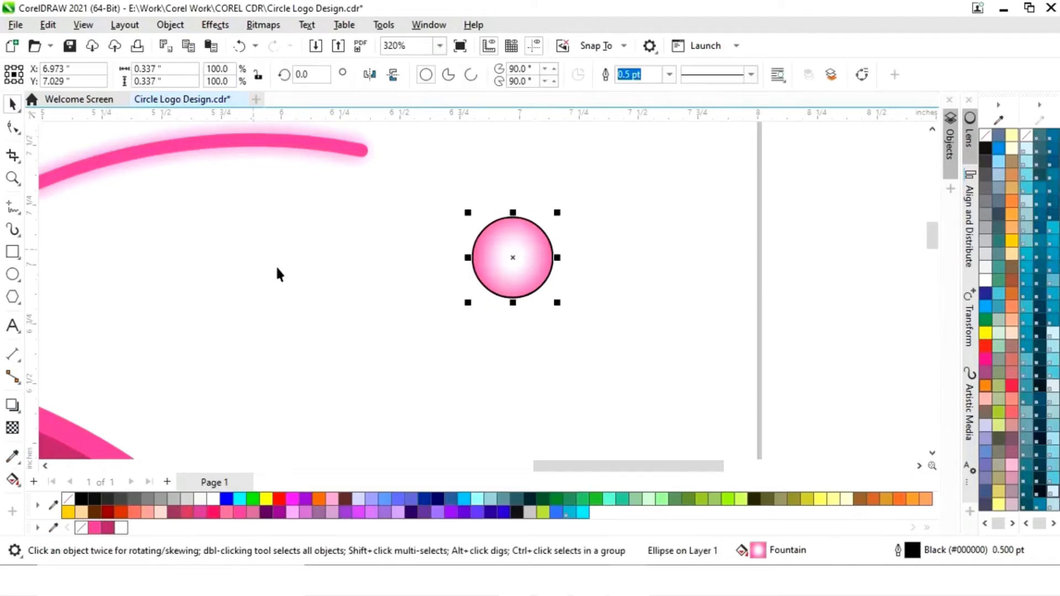
{"action": "right_click", "coordinate": [83, 529]}
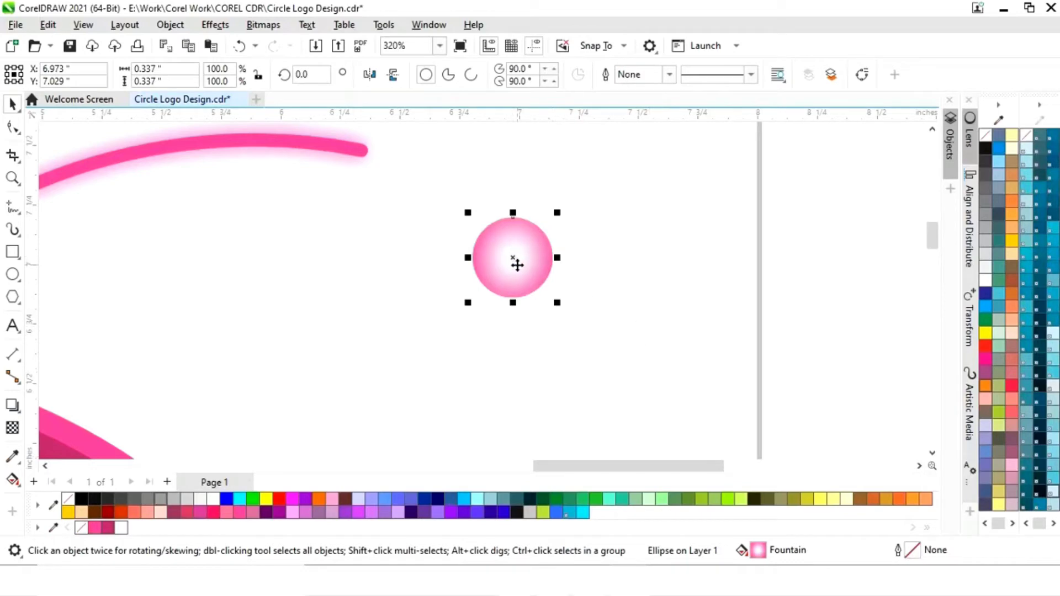
{"action": "left_click_drag", "start_coordinate": [517, 265], "coordinate": [378, 167]}
{"action": "key", "text": "F4"}
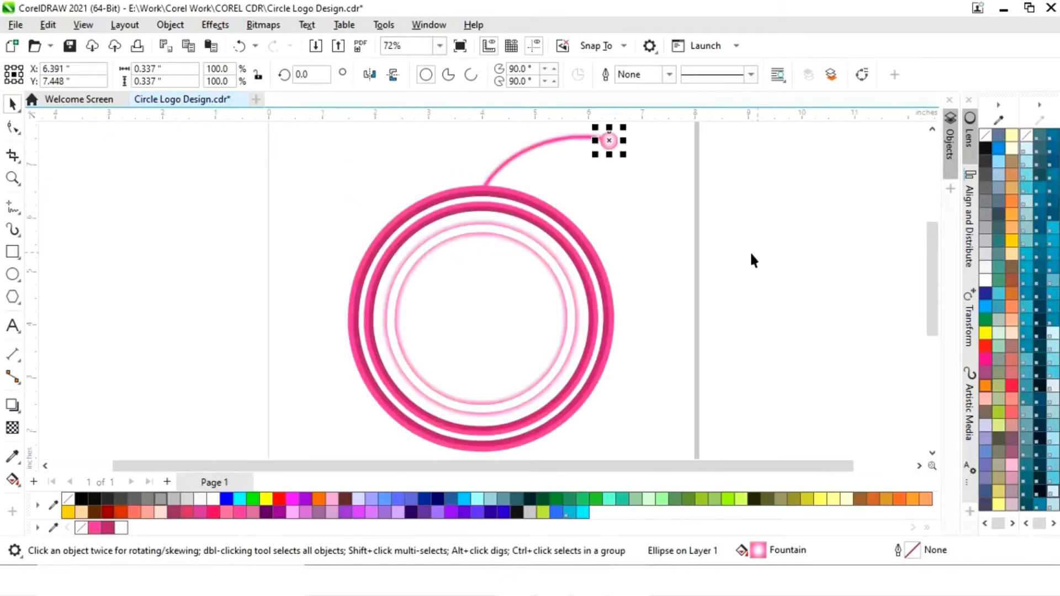
- Scale the circle at the arc's end down to 40 percent, about 0.135 inch across
{"action": "key", "text": "z"}
{"action": "left_click_drag", "start_coordinate": [499, 128], "coordinate": [671, 214]}
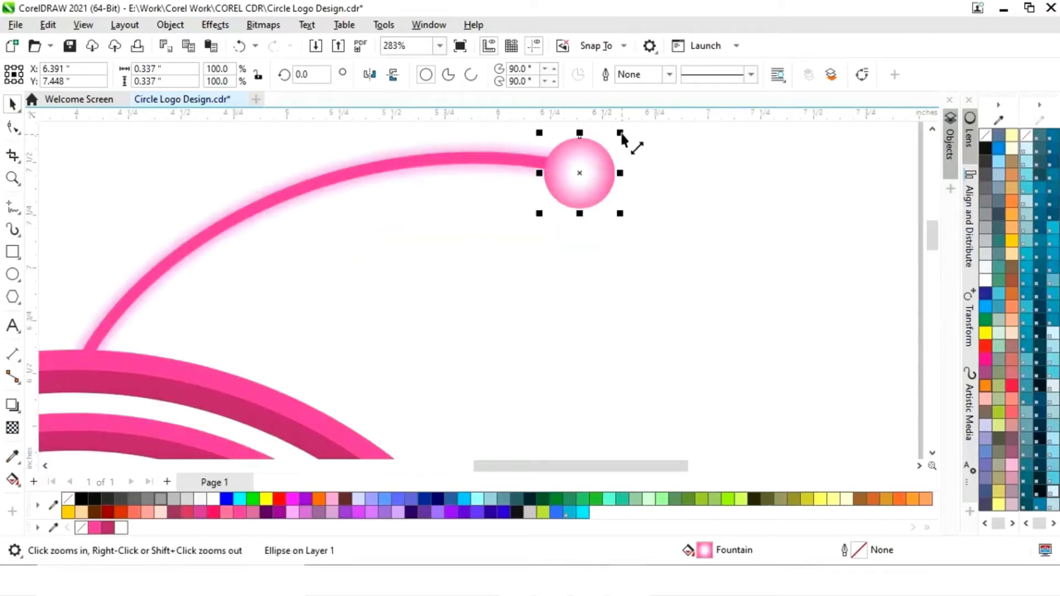
{"action": "left_click_drag", "start_coordinate": [620, 133], "coordinate": [576, 173]}
{"action": "scroll", "coordinate": [603, 204], "scroll_direction": "down", "scroll_amount": 5}
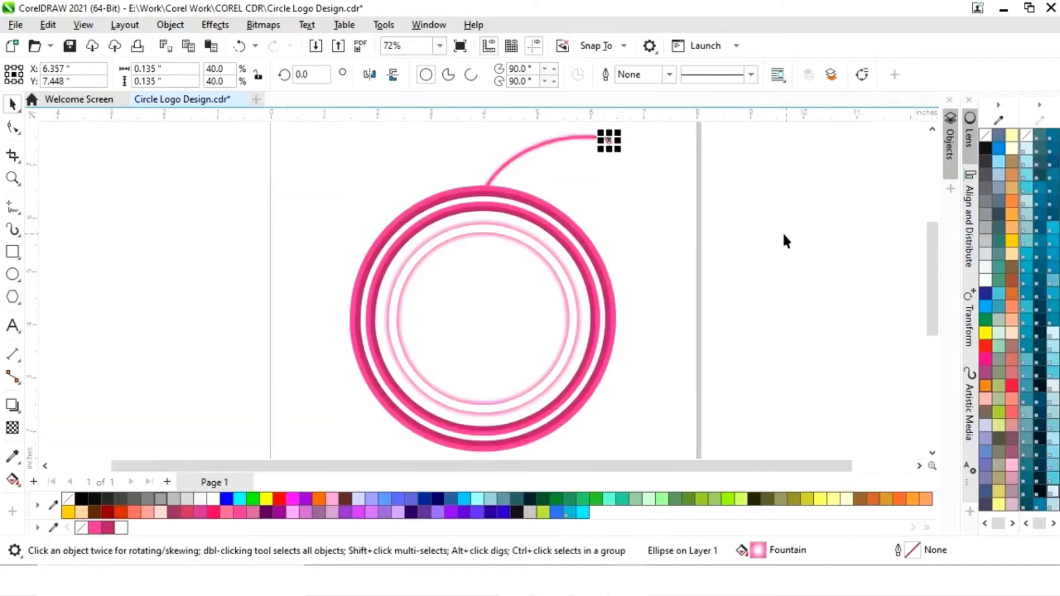
- Group the glowing arc with its end circle and place a copy below and to the right of the original
{"action": "left_click", "coordinate": [658, 246]}
{"action": "left_click", "coordinate": [540, 190]}
{"action": "left_click_drag", "start_coordinate": [537, 194], "coordinate": [651, 225]}
{"action": "right_click", "coordinate": [650, 224]}
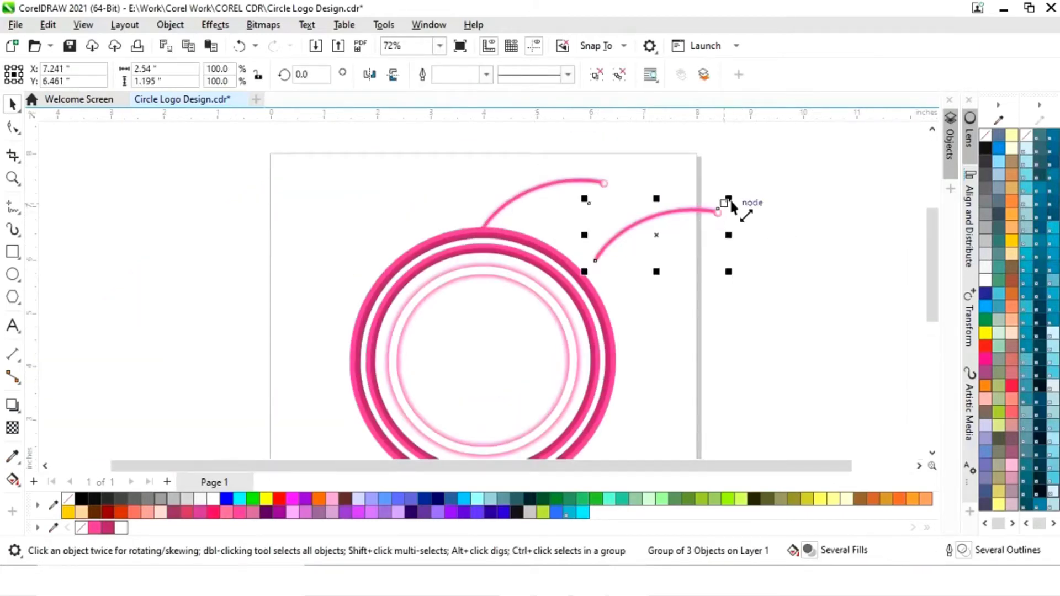
- Scale the arc copy down to about 60 percent and move it just beneath the original arc
{"action": "left_click_drag", "start_coordinate": [730, 200], "coordinate": [709, 208]}
{"action": "left_click_drag", "start_coordinate": [651, 230], "coordinate": [548, 189]}
{"action": "left_click", "coordinate": [569, 203]}
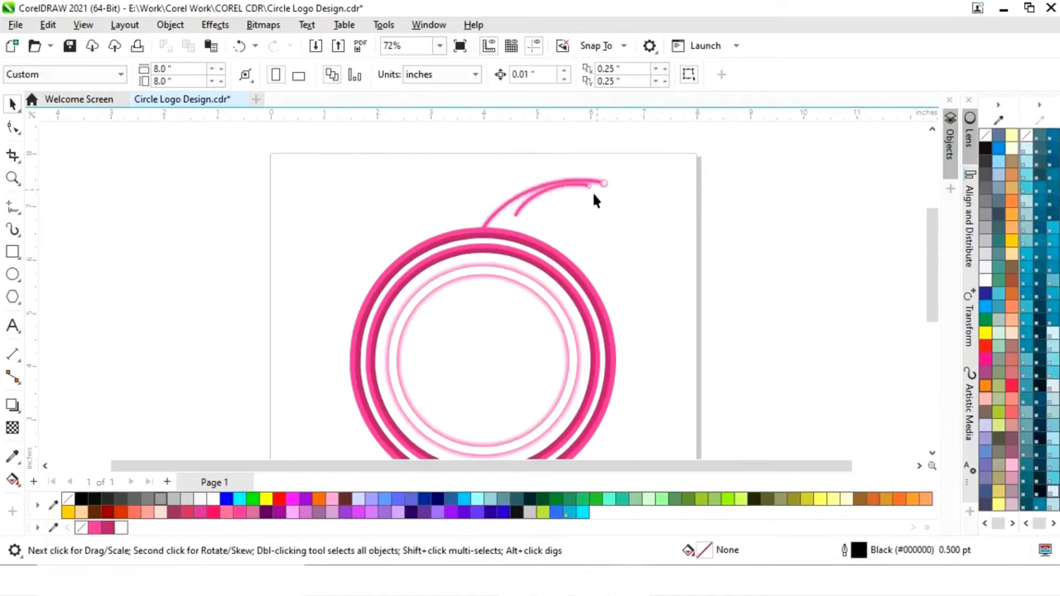
- Rotate the arc copy clockwise to about 339.3 degrees and scale it down to 36 percent
{"action": "left_click", "coordinate": [572, 188]}
{"action": "left_click", "coordinate": [597, 185]}
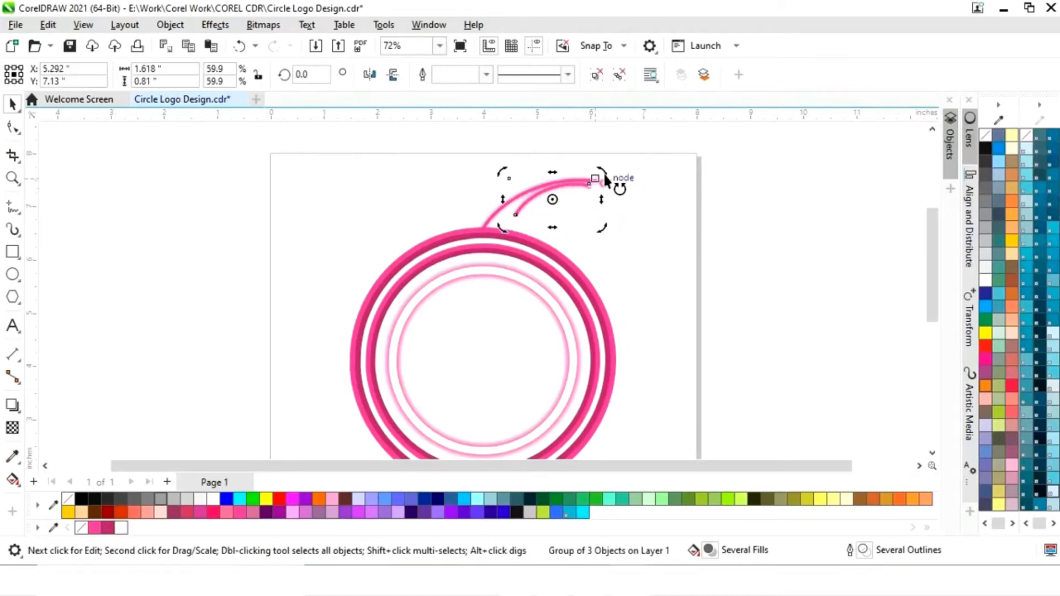
{"action": "left_click_drag", "start_coordinate": [606, 183], "coordinate": [606, 219]}
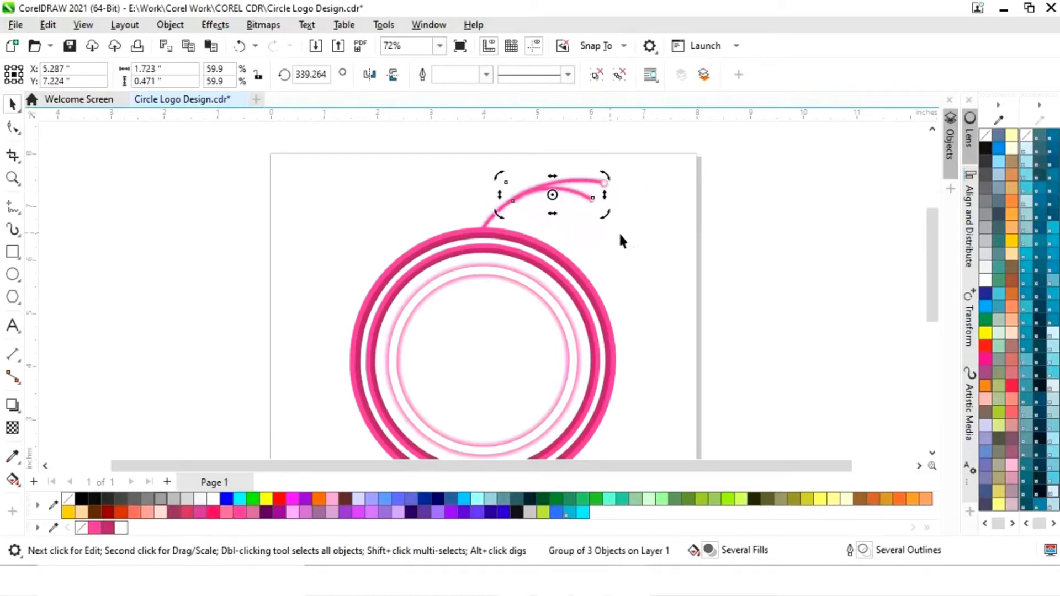
{"action": "left_click", "coordinate": [575, 203]}
{"action": "left_click", "coordinate": [590, 200]}
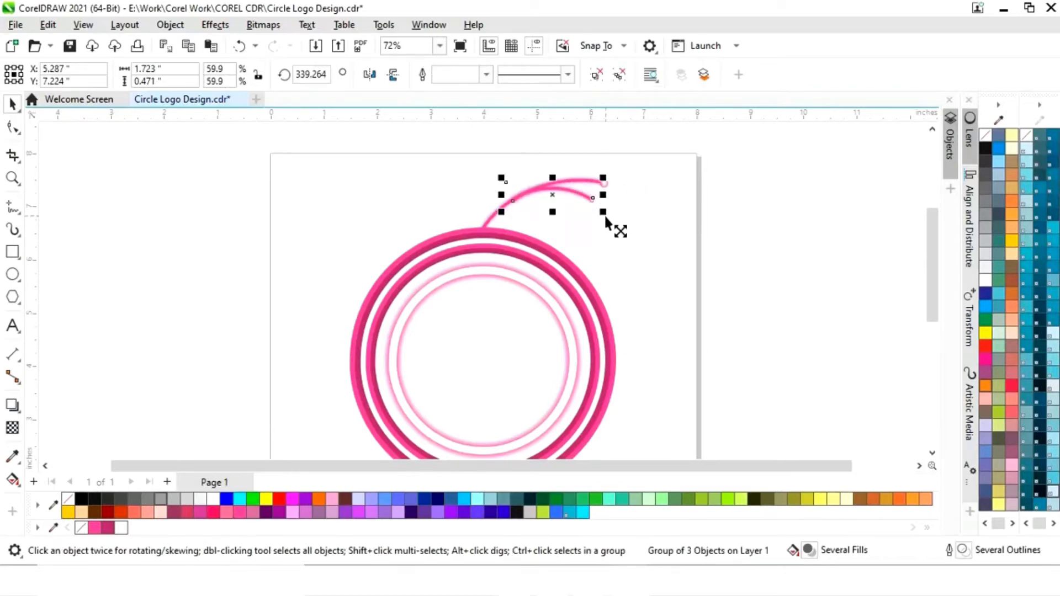
{"action": "left_click_drag", "start_coordinate": [601, 211], "coordinate": [587, 210]}
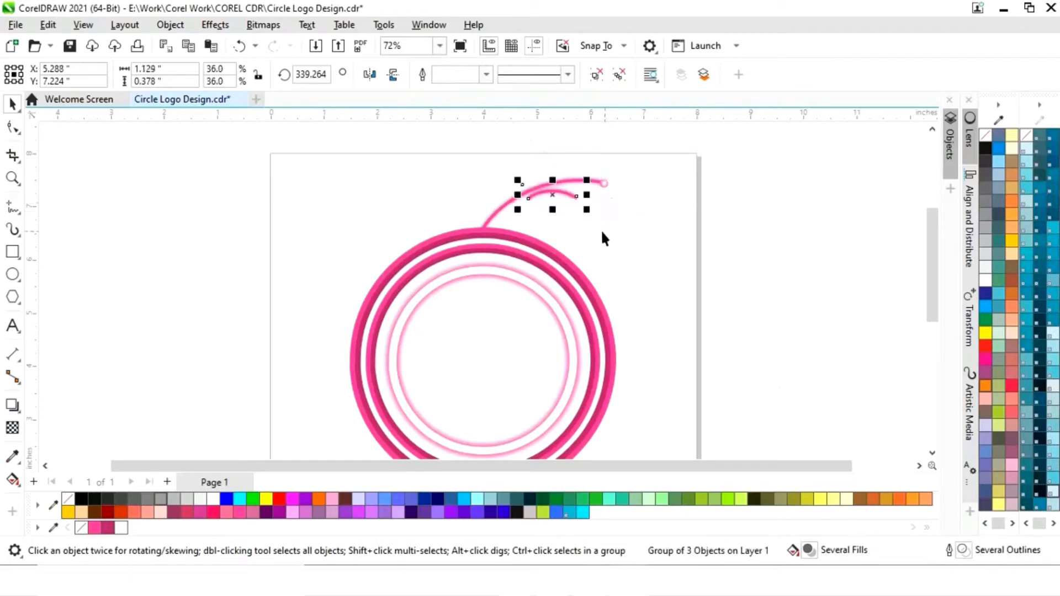
{"action": "left_click", "coordinate": [591, 232]}
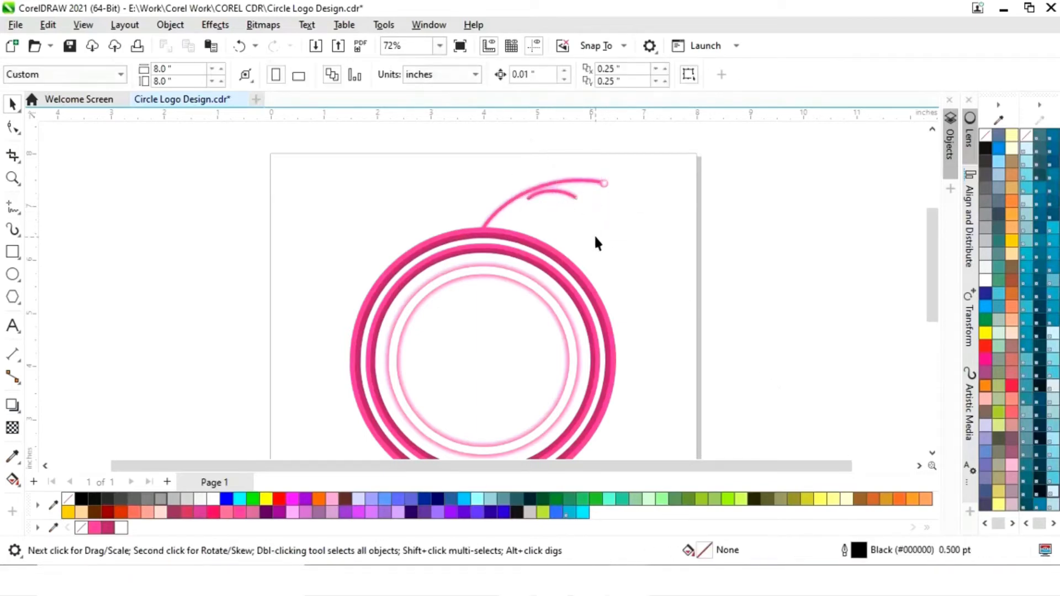
- Position the small arc so it branches off the main arc's underside, and enlarge it to about 41 percent
{"action": "key", "text": "z"}
{"action": "left_click_drag", "start_coordinate": [477, 176], "coordinate": [542, 210]}
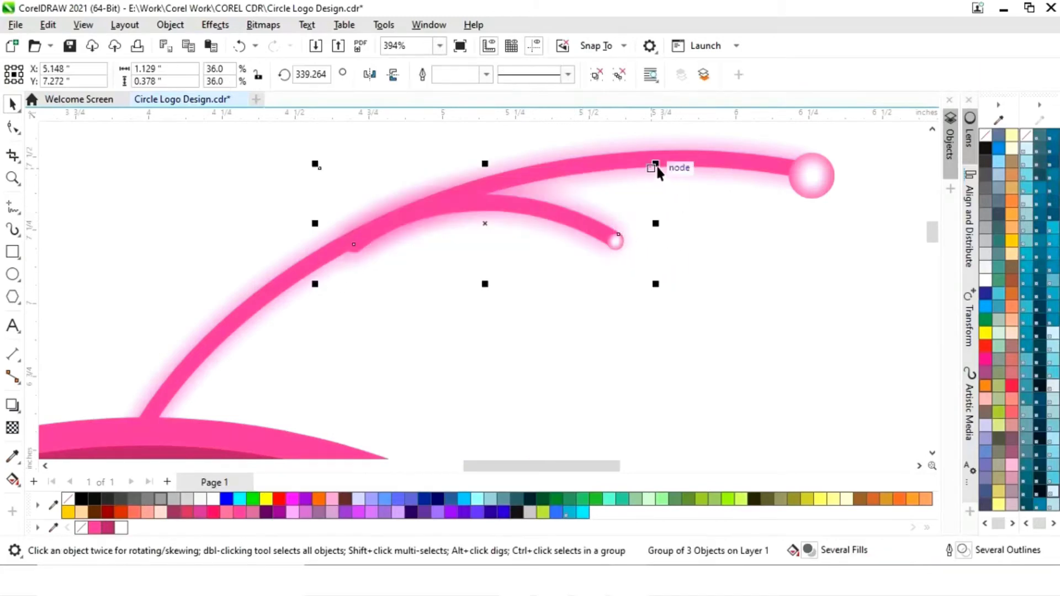
{"action": "left_click_drag", "start_coordinate": [655, 164], "coordinate": [730, 160]}
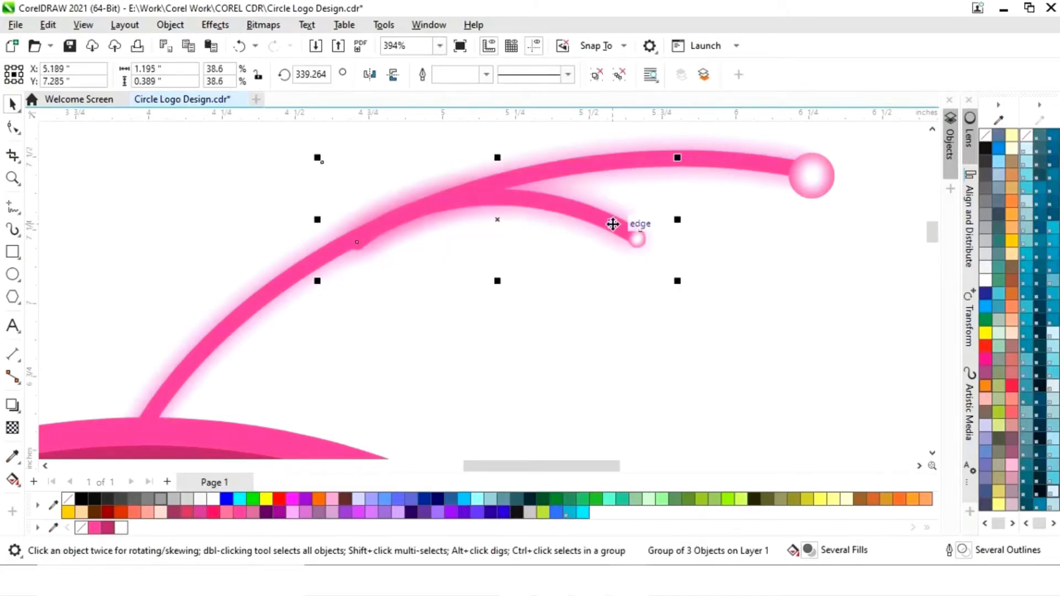
{"action": "mouse_move", "coordinate": [619, 225]}
{"action": "left_mouse_down"}
{"action": "mouse_move", "coordinate": [607, 234]}
{"action": "mouse_move", "coordinate": [619, 242]}
{"action": "left_mouse_up"}
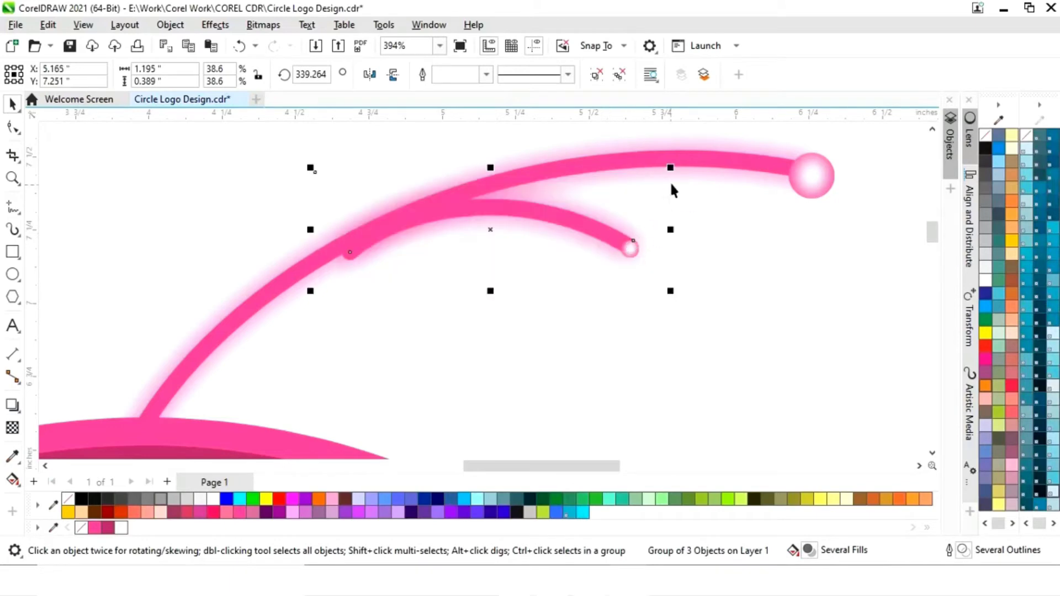
{"action": "left_click_drag", "start_coordinate": [670, 167], "coordinate": [713, 162]}
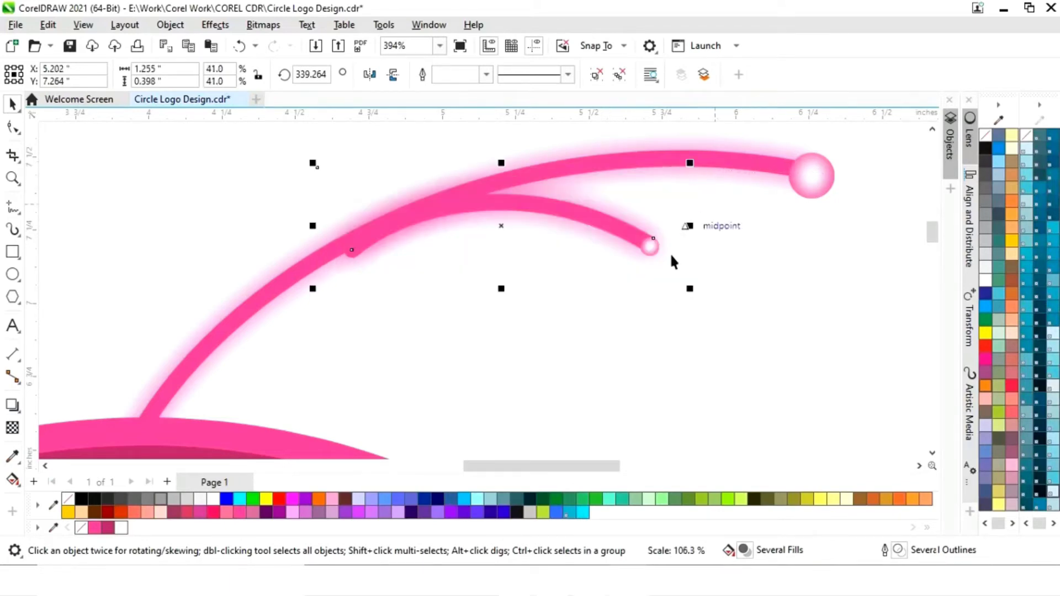
- Rotate the small branching arc slightly clockwise to about 336.1 degrees so its start blends into the main arc
{"action": "left_click", "coordinate": [620, 337]}
{"action": "left_click", "coordinate": [553, 212]}
{"action": "left_click", "coordinate": [554, 213]}
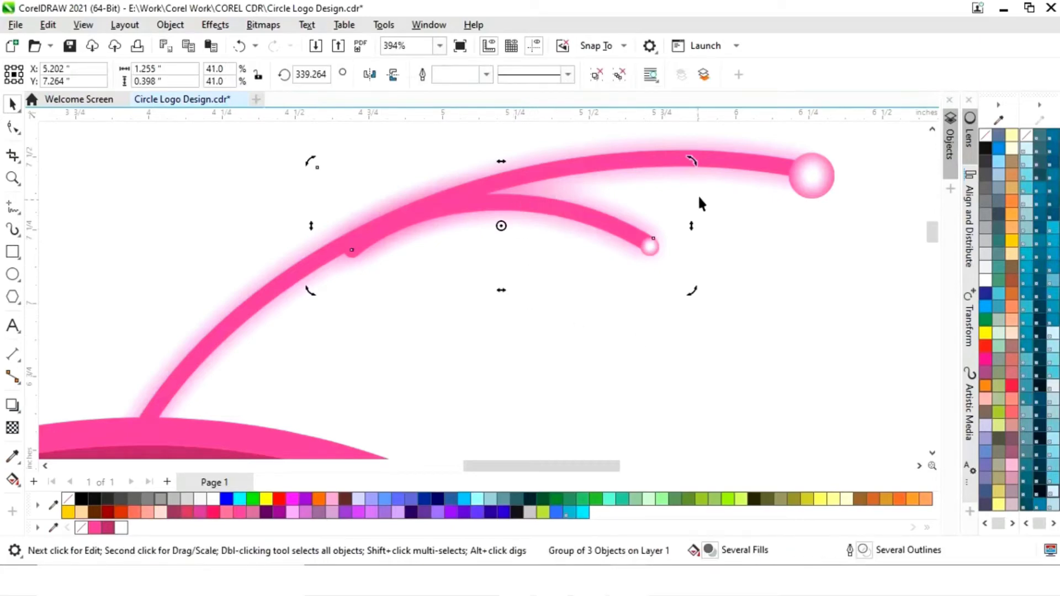
{"action": "left_click_drag", "start_coordinate": [693, 166], "coordinate": [703, 172]}
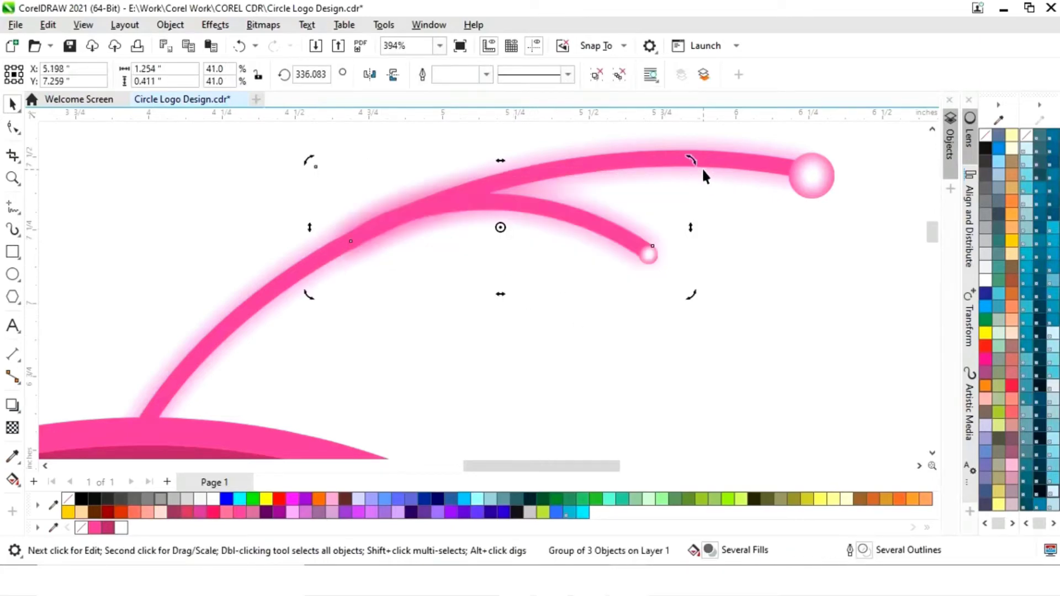
{"action": "left_click", "coordinate": [586, 308]}
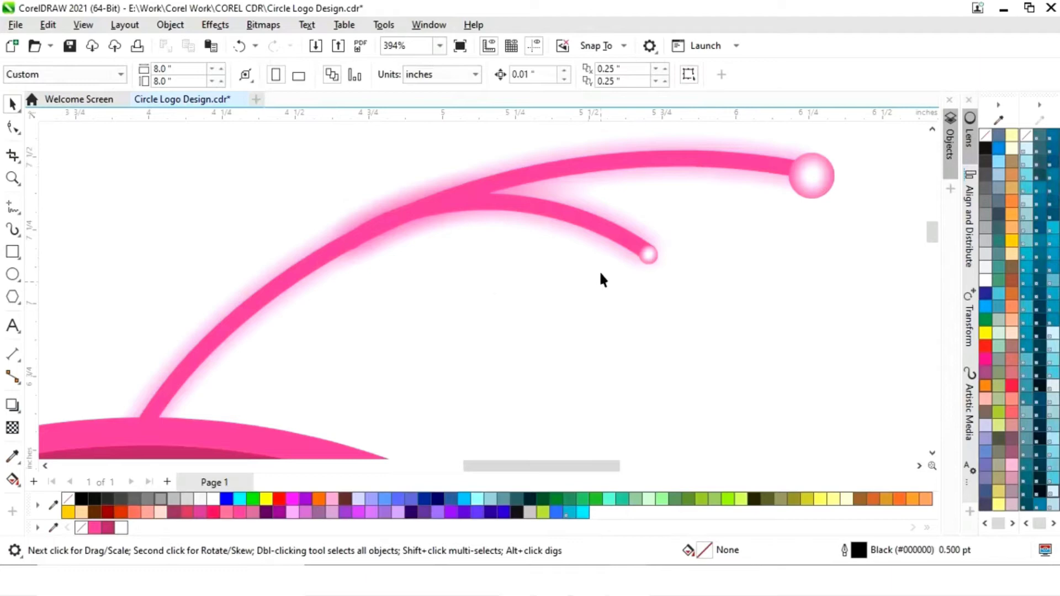
- Place a copy of the small arc lower along the main arc's underside and scale it down to about 36 percent
{"action": "left_click", "coordinate": [597, 234]}
{"action": "left_click_drag", "start_coordinate": [502, 229], "coordinate": [378, 312]}
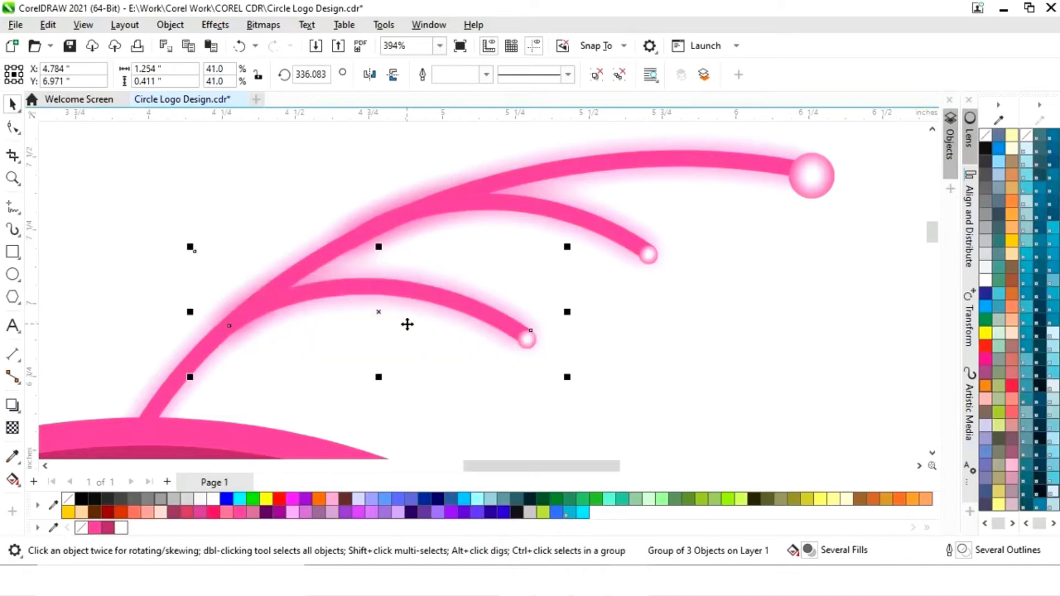
{"action": "mouse_move", "coordinate": [567, 247]}
{"action": "left_mouse_down"}
{"action": "mouse_move", "coordinate": [573, 253]}
{"action": "mouse_move", "coordinate": [551, 257]}
{"action": "left_mouse_up"}
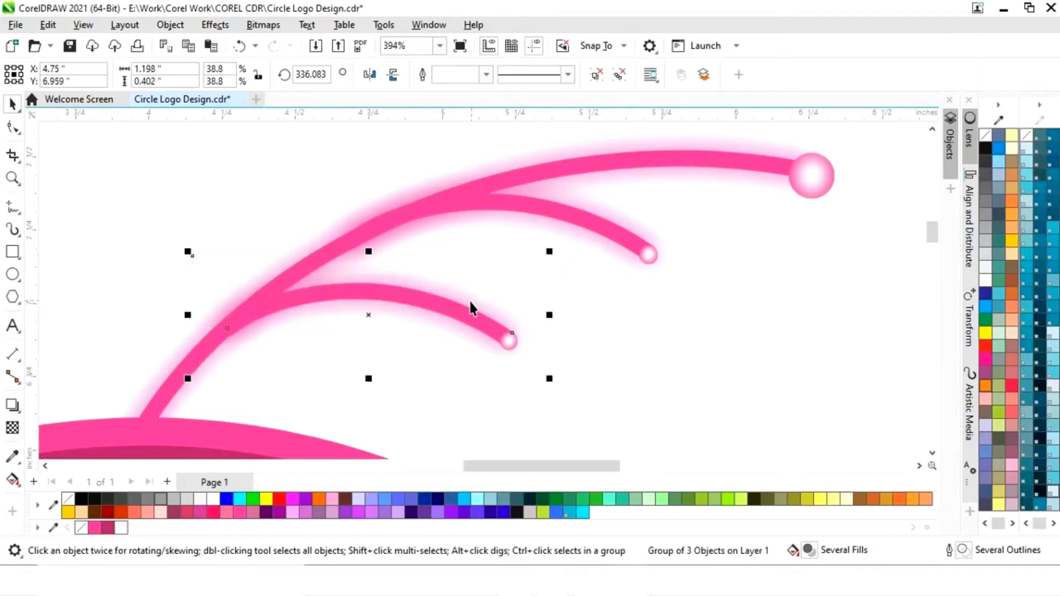
{"action": "left_click_drag", "start_coordinate": [457, 310], "coordinate": [446, 313]}
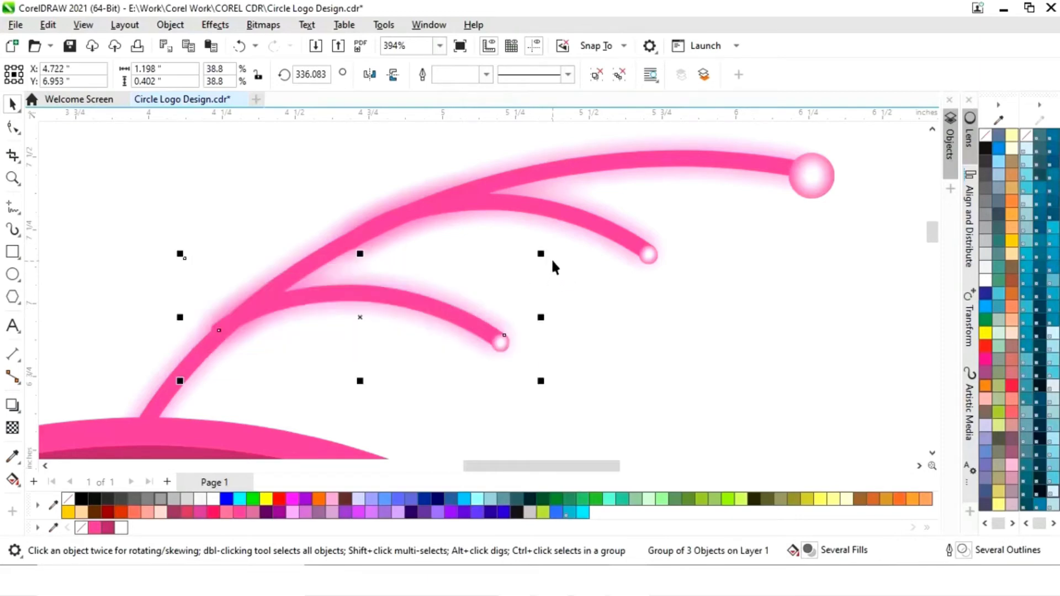
{"action": "left_click_drag", "start_coordinate": [540, 257], "coordinate": [515, 264]}
{"action": "mouse_move", "coordinate": [455, 314]}
{"action": "left_mouse_down"}
{"action": "mouse_move", "coordinate": [437, 315]}
{"action": "mouse_move", "coordinate": [448, 307]}
{"action": "left_mouse_up"}
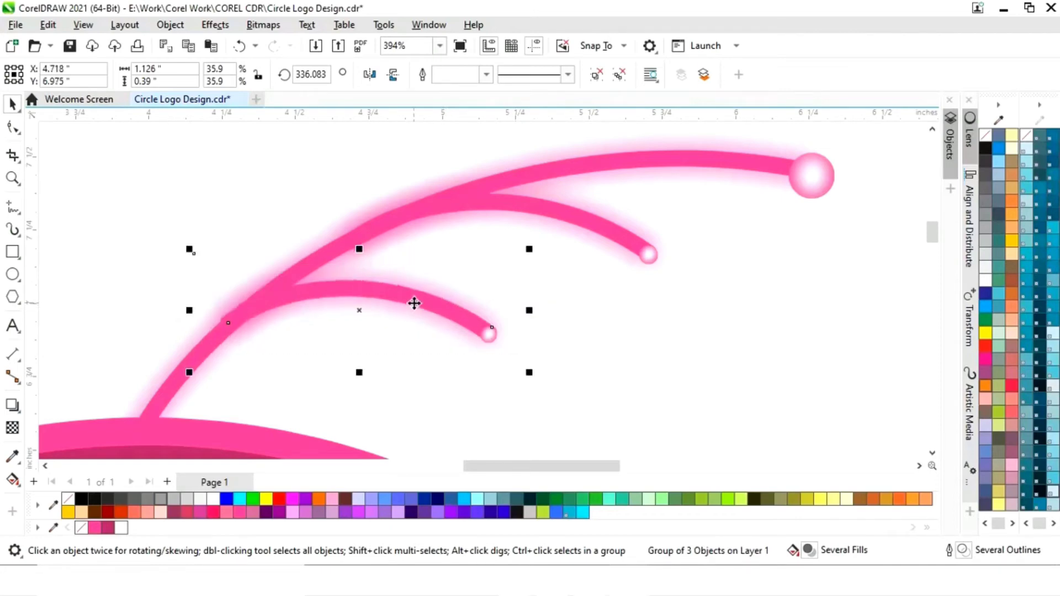
{"action": "left_click", "coordinate": [651, 370]}
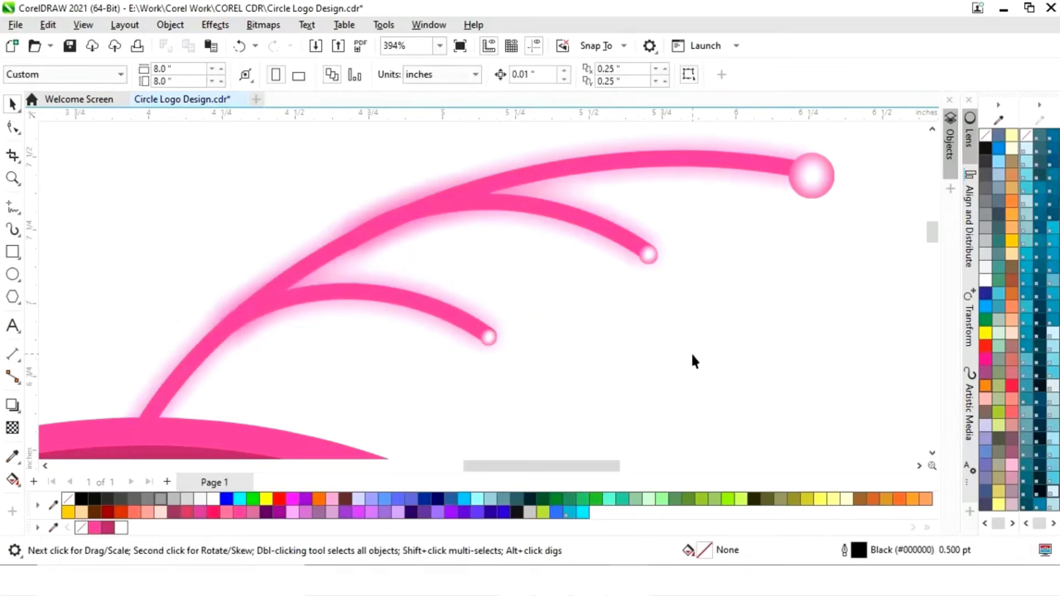
- Group the main arc with its two branching arcs
{"action": "scroll", "coordinate": [691, 352], "scroll_direction": "down", "scroll_amount": 4}
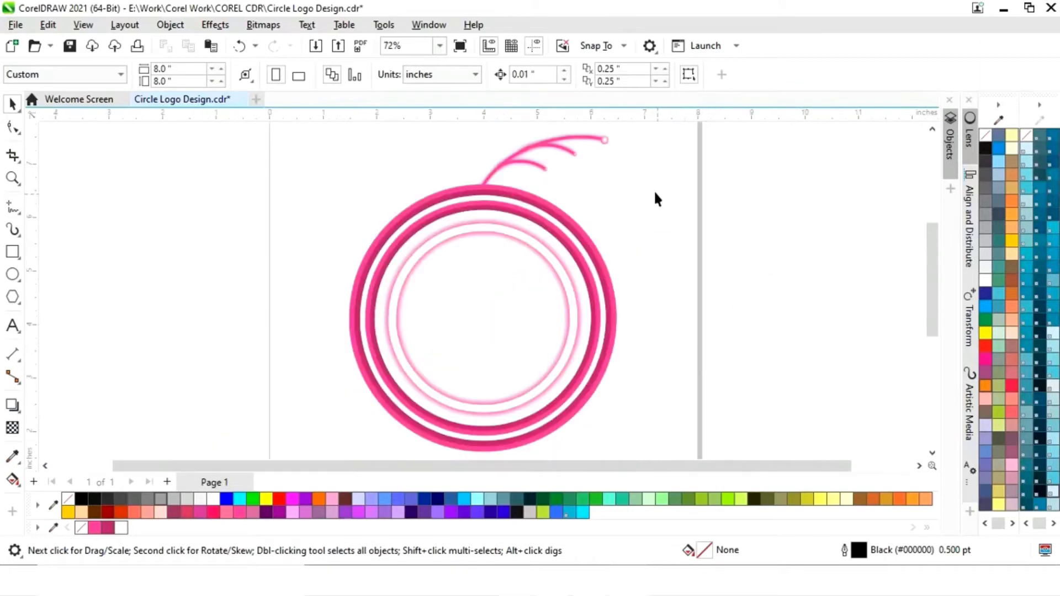
{"action": "left_click_drag", "start_coordinate": [536, 165], "coordinate": [458, 143]}
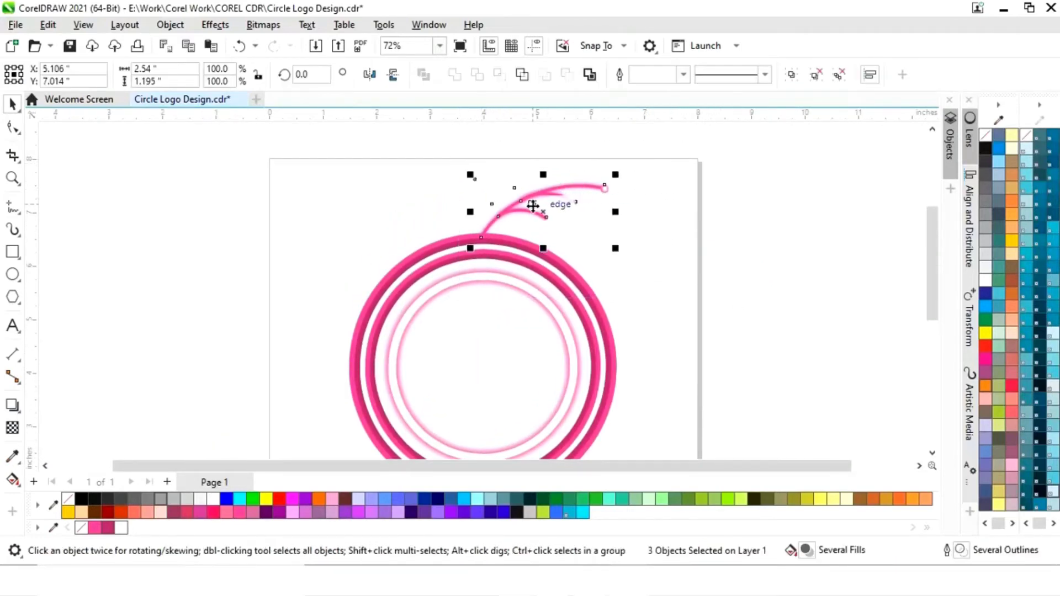
{"action": "right_click", "coordinate": [547, 214]}
{"action": "left_click", "coordinate": [597, 193]}
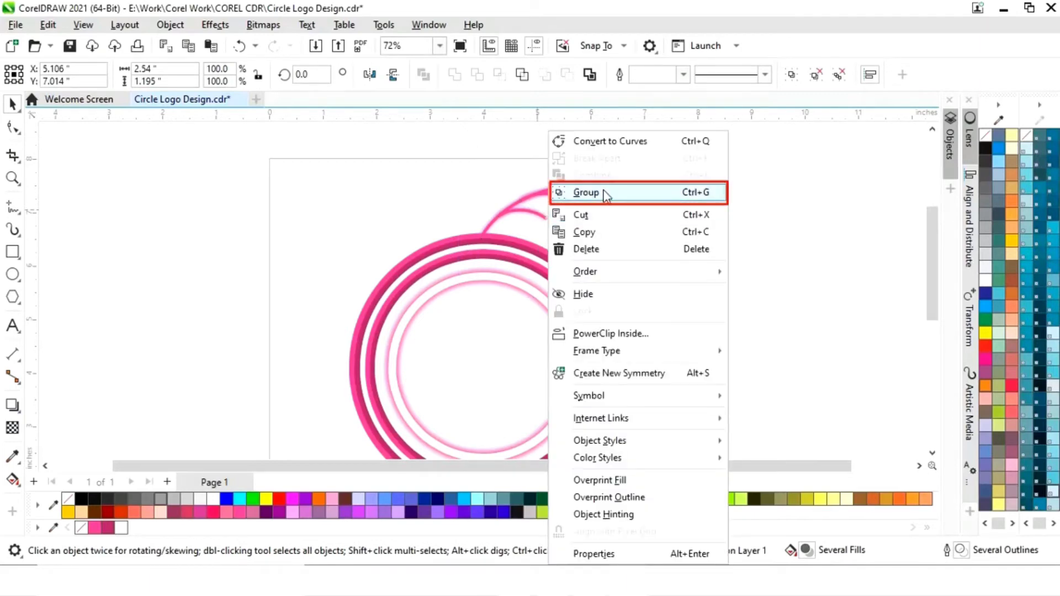
- Move the arc group's center of rotation to the center of the rings
{"action": "left_click", "coordinate": [517, 210]}
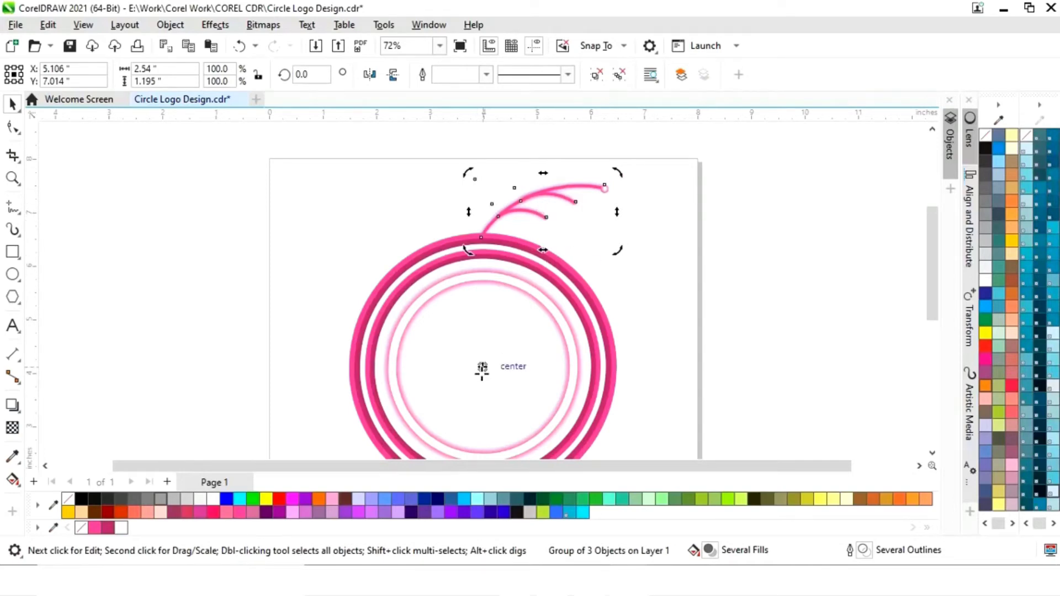
{"action": "left_click_drag", "start_coordinate": [930, 261], "coordinate": [932, 268]}
{"action": "key", "text": "F3"}
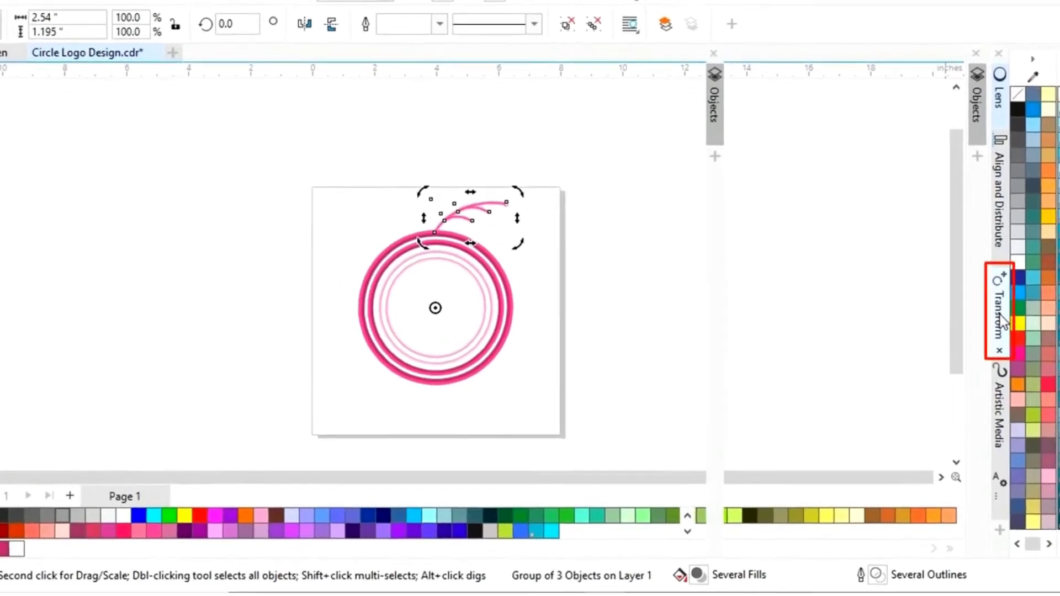
- Rotate the arc group around the rings by an angle of 360/20 with 19 copies
{"action": "left_click", "coordinate": [971, 327]}
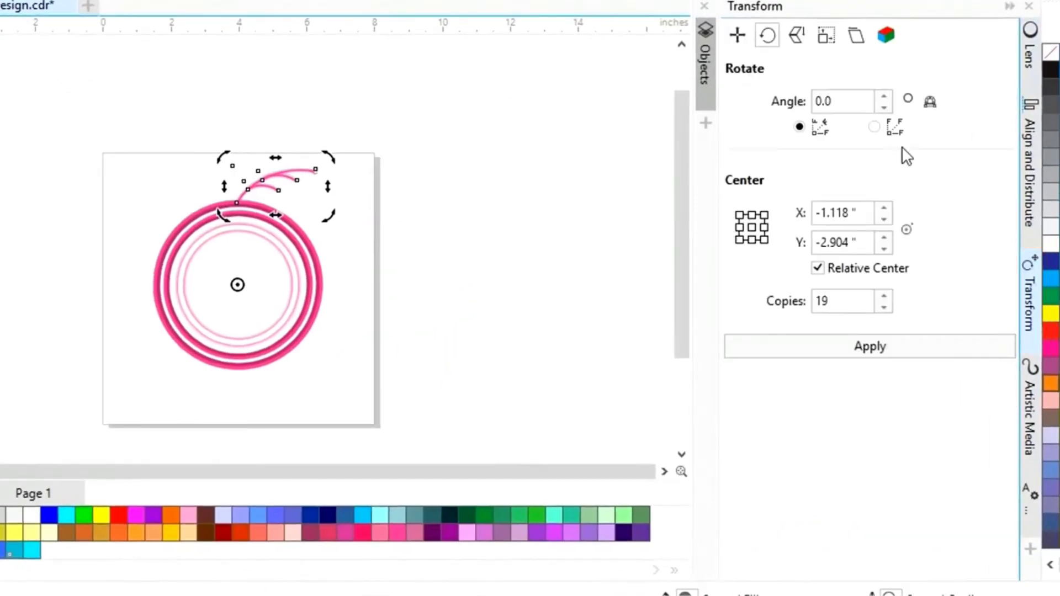
{"action": "left_click_drag", "start_coordinate": [834, 101], "coordinate": [799, 116]}
{"action": "type", "text": "360/2"}
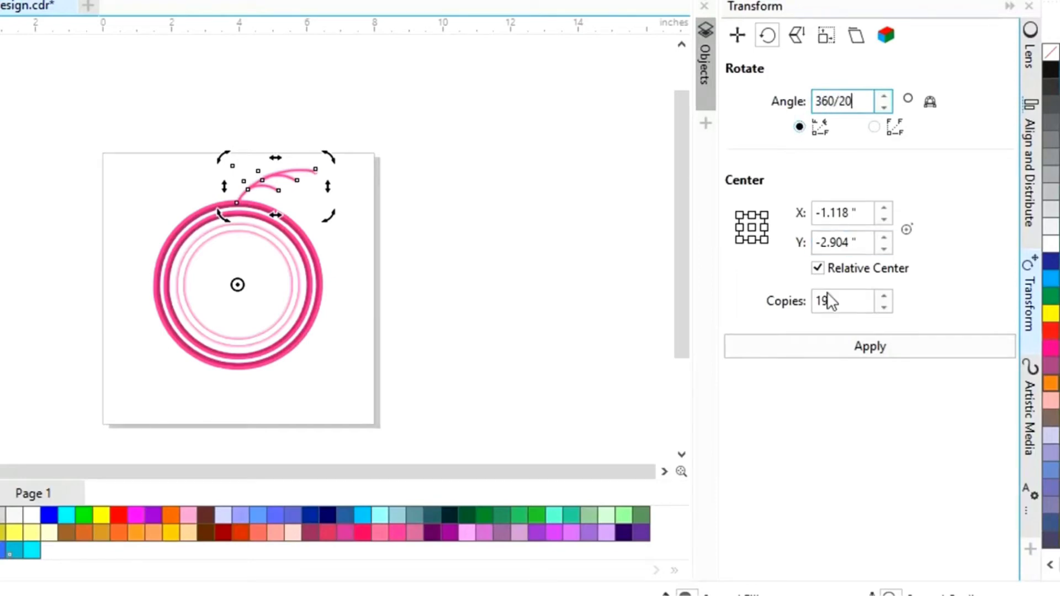
{"action": "left_click", "coordinate": [873, 352]}
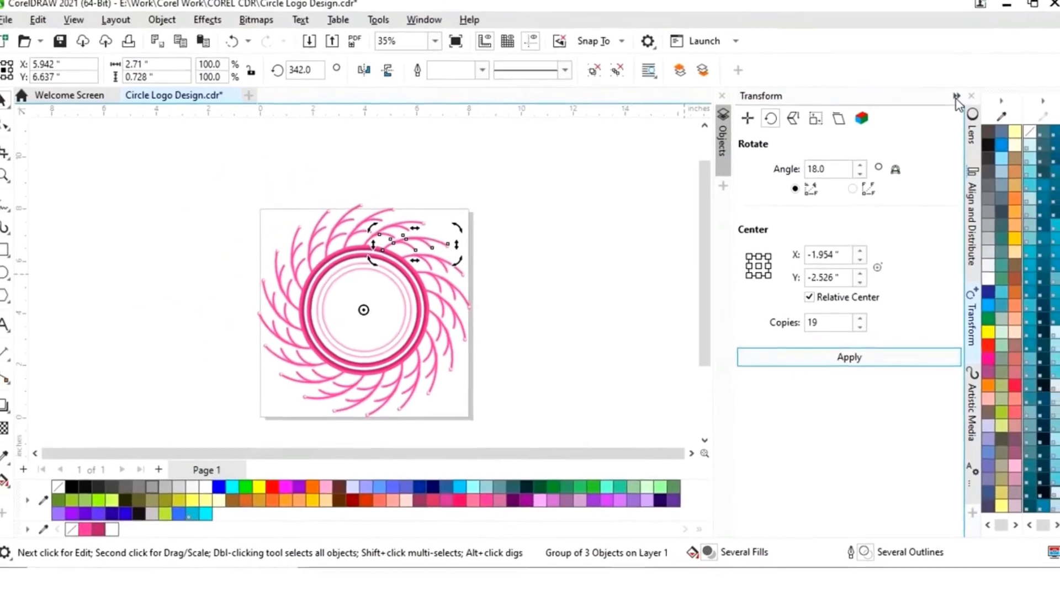
{"action": "left_click", "coordinate": [702, 307]}
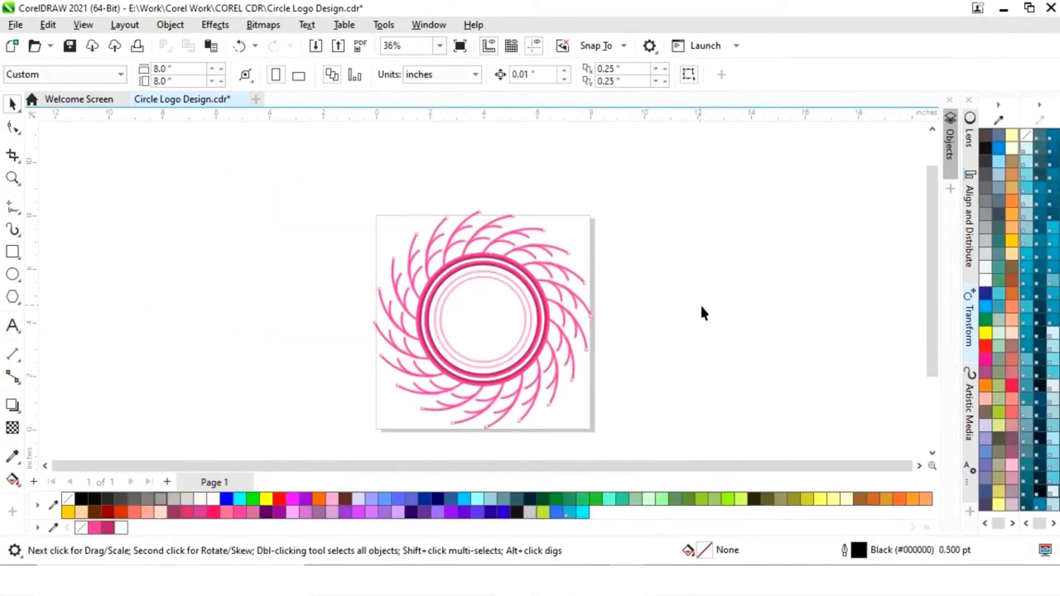
- Select the rings and all the surrounding arcs and group them into one object
{"action": "scroll", "coordinate": [551, 279], "scroll_direction": "down", "scroll_amount": 1}
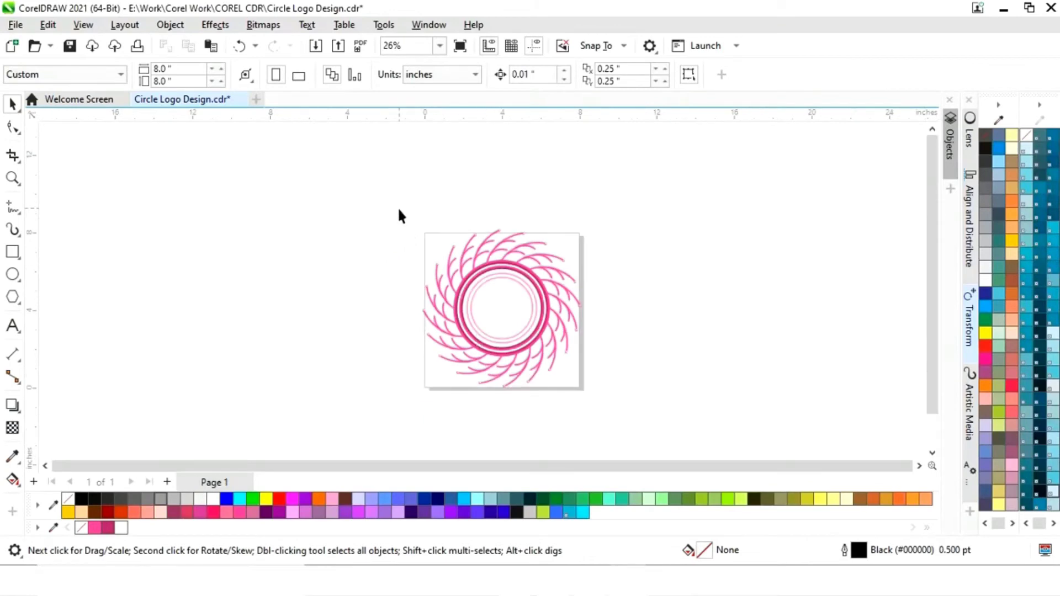
{"action": "left_click_drag", "start_coordinate": [615, 406], "coordinate": [616, 406]}
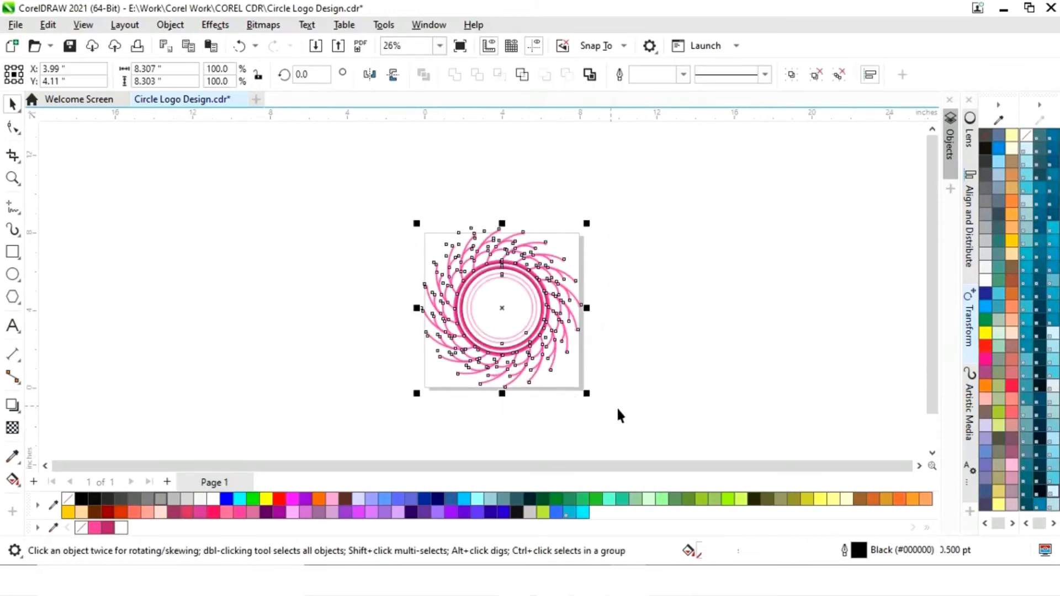
{"action": "right_click", "coordinate": [502, 310]}
{"action": "left_click", "coordinate": [541, 192]}
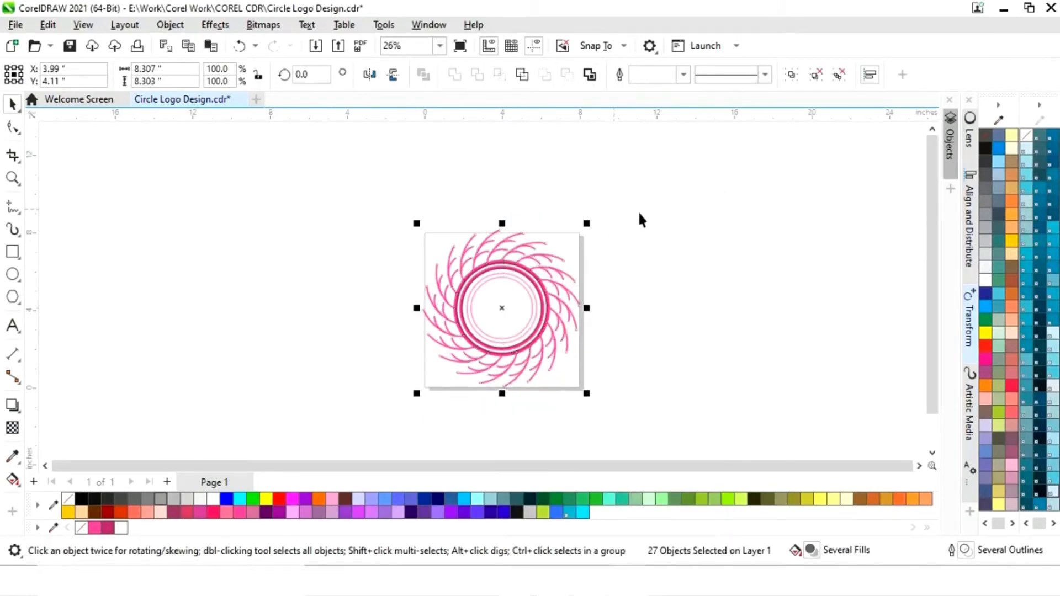
- Scale the whole logo group down from its center to about 72 percent so it fits inside the page
{"action": "left_click", "coordinate": [555, 288]}
{"action": "left_click", "coordinate": [596, 234]}
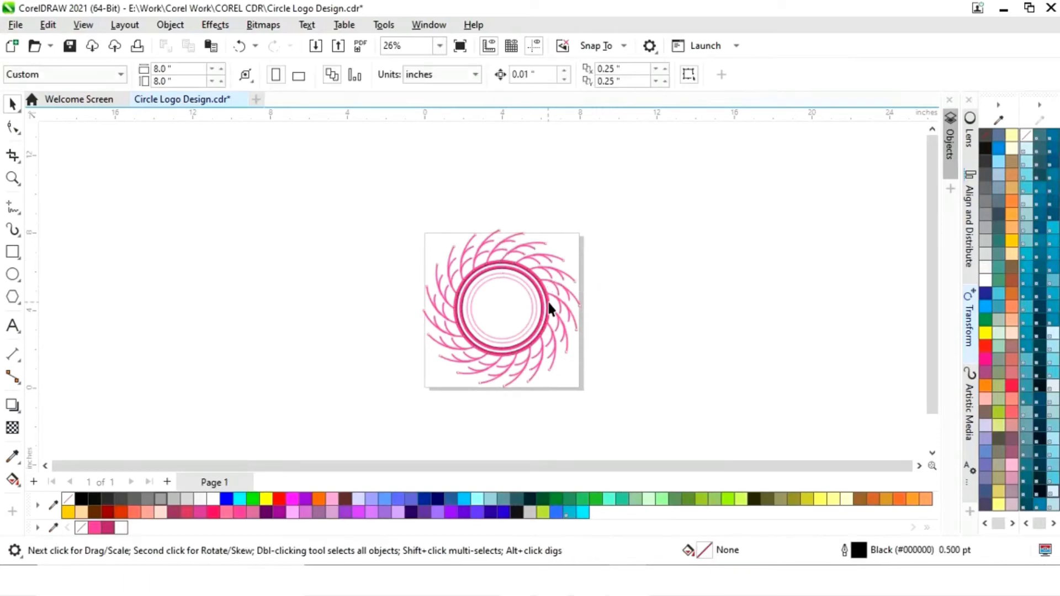
{"action": "left_click", "coordinate": [549, 303]}
{"action": "left_click_drag", "start_coordinate": [587, 224], "coordinate": [569, 247]}
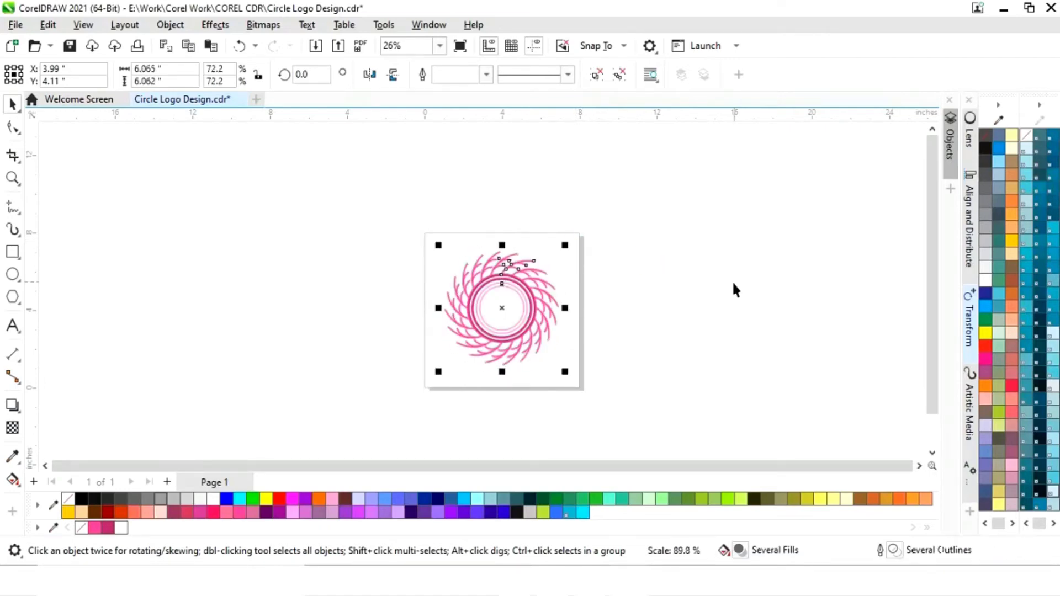
- Align the logo group's center both ways to the specified point X 4.0, Y 4.0 inches
{"action": "key", "text": "shift+F2"}
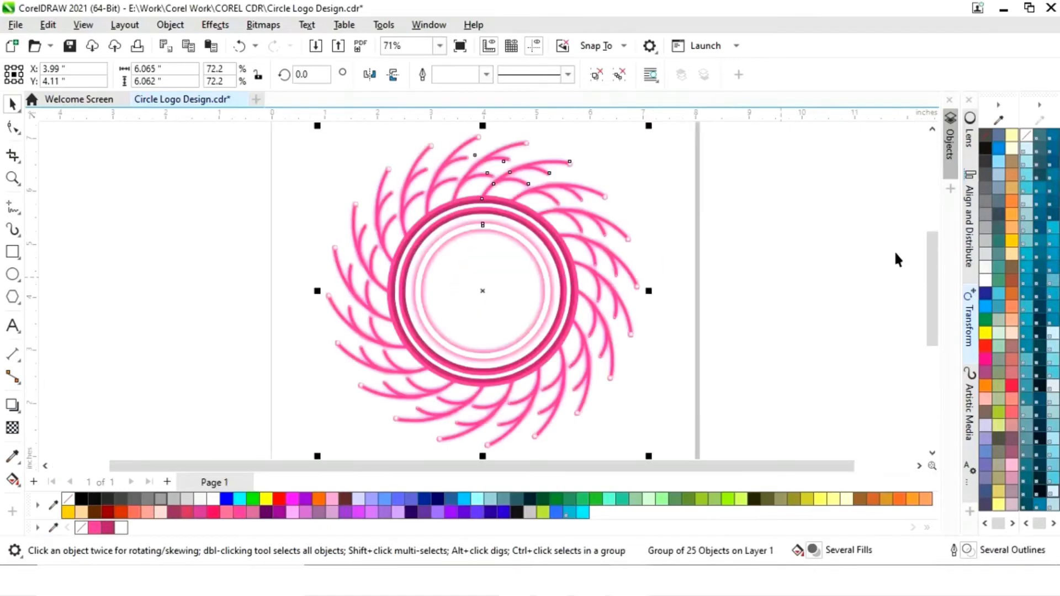
{"action": "left_click", "coordinate": [972, 232]}
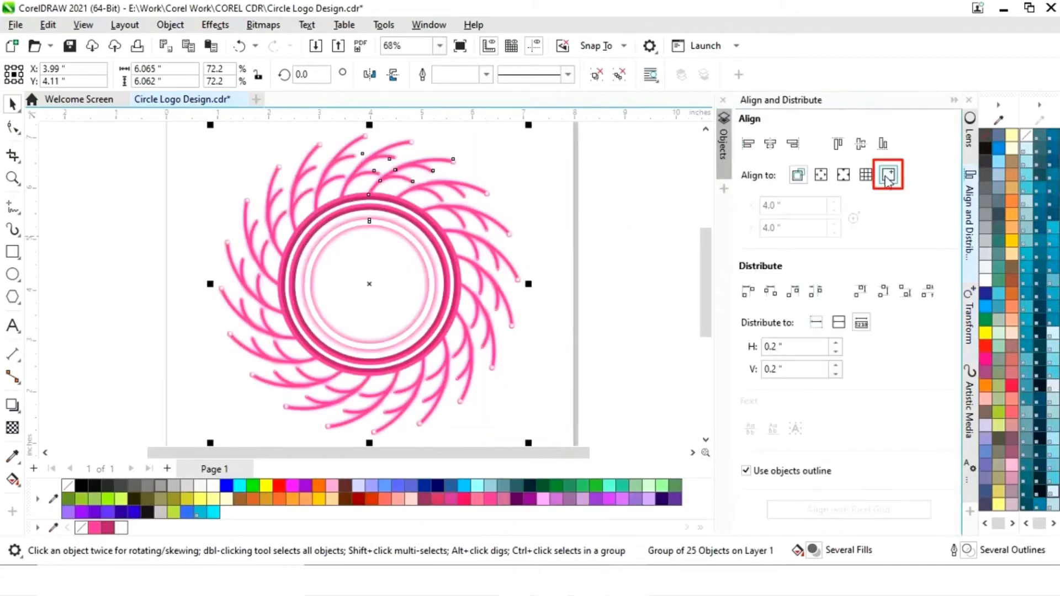
{"action": "left_click", "coordinate": [889, 175]}
{"action": "left_click", "coordinate": [861, 146]}
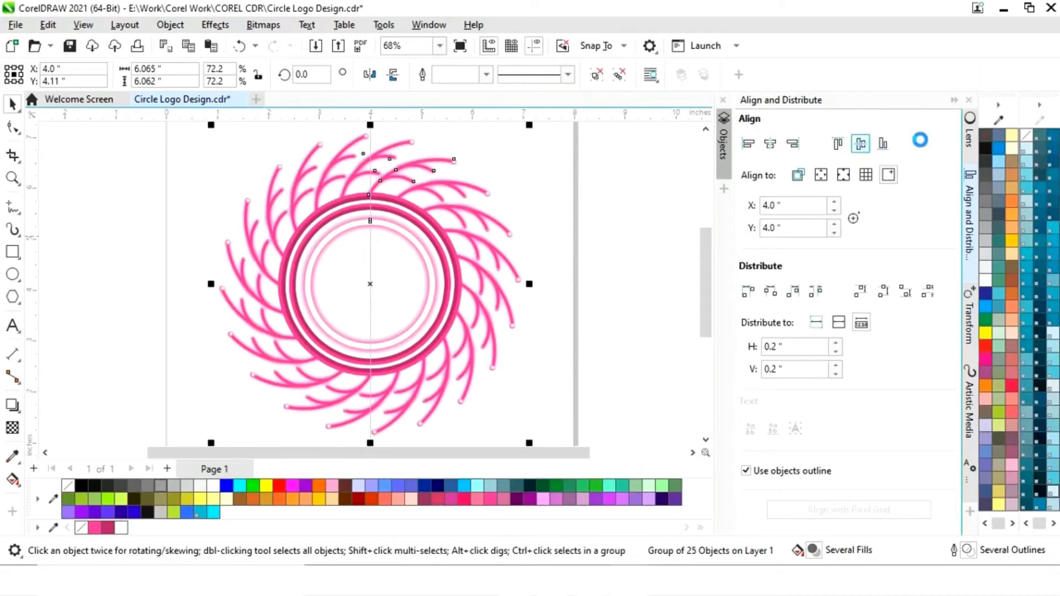
{"action": "left_click", "coordinate": [954, 101]}
{"action": "left_click", "coordinate": [809, 232]}
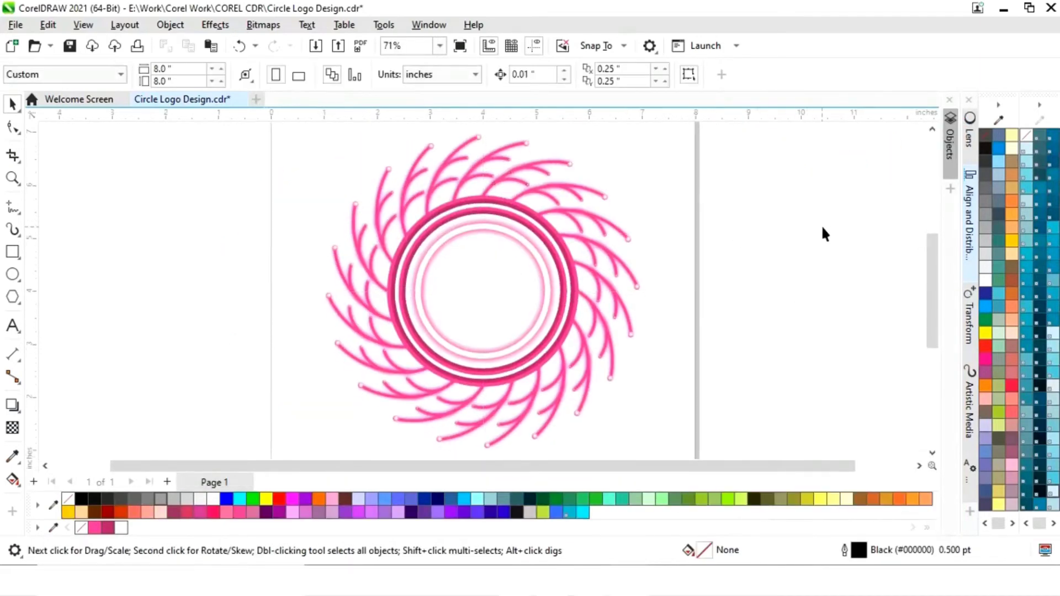
- Draw a small ellipse about 0.16 by 0.14 inches beside the arc tips at the logo's upper right
{"action": "key", "text": "shift+F4"}
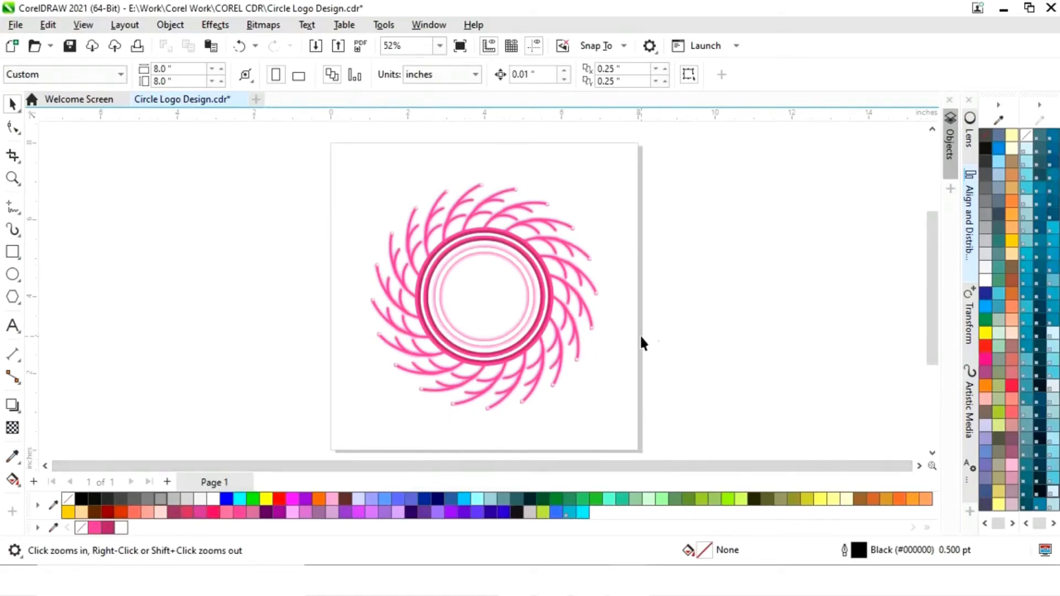
{"action": "left_click", "coordinate": [14, 276]}
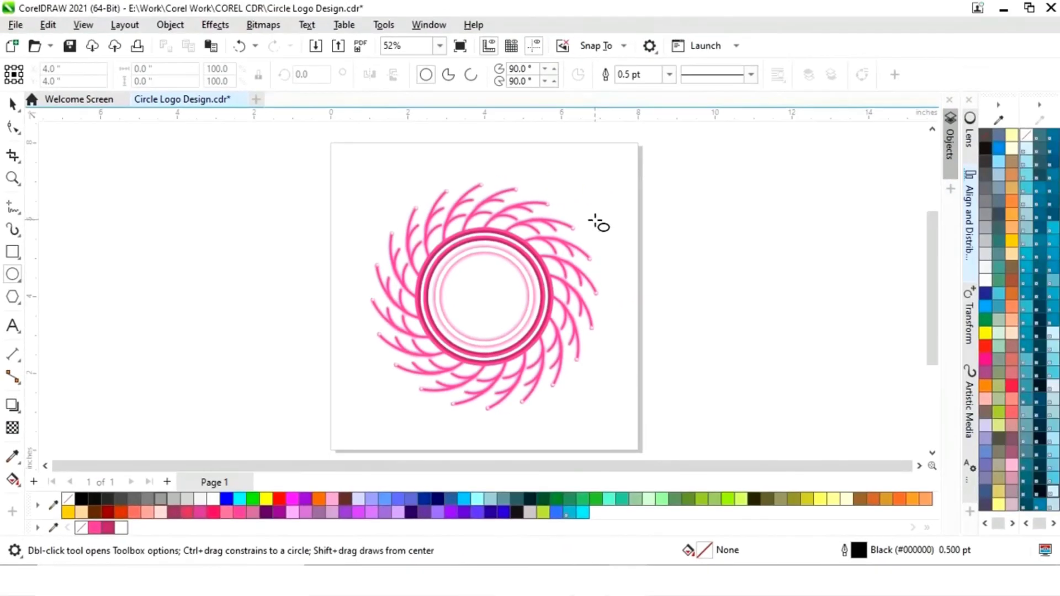
{"action": "left_click_drag", "start_coordinate": [594, 220], "coordinate": [620, 244]}
{"action": "key", "text": "F2"}
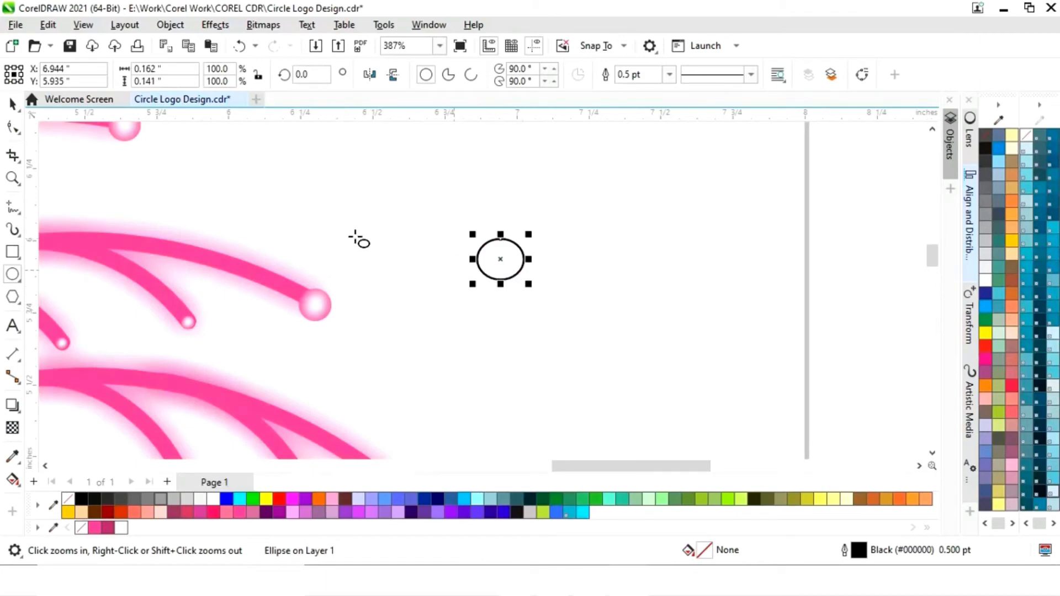
- Set the small ellipse's width and height to 0.15 inches each
{"action": "left_click", "coordinate": [13, 104]}
{"action": "left_click", "coordinate": [172, 69]}
{"action": "type", "text": "."}
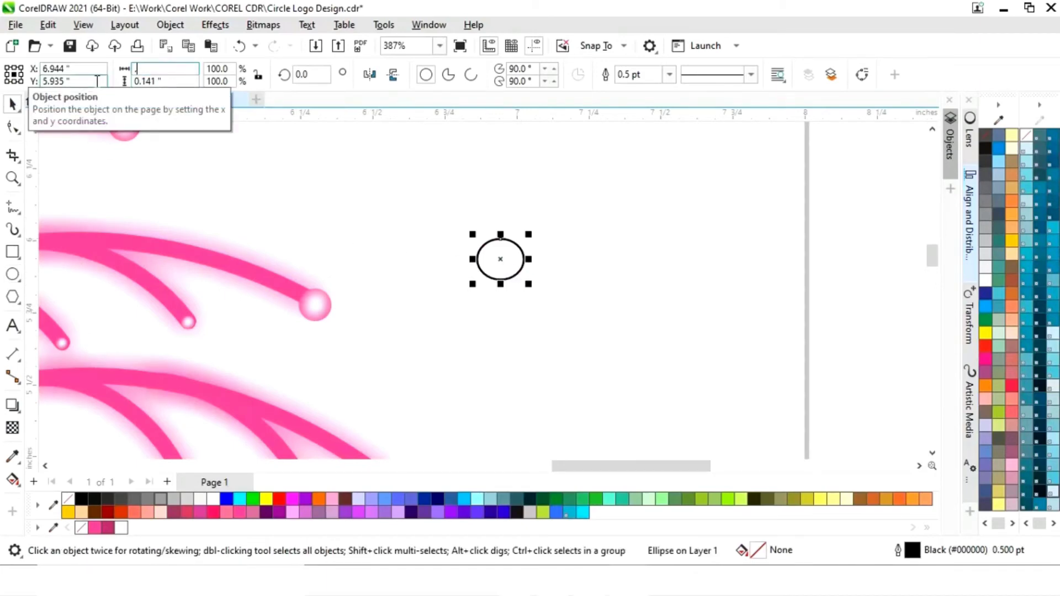
{"action": "type", "text": "15"}
{"action": "key", "text": "Tab"}
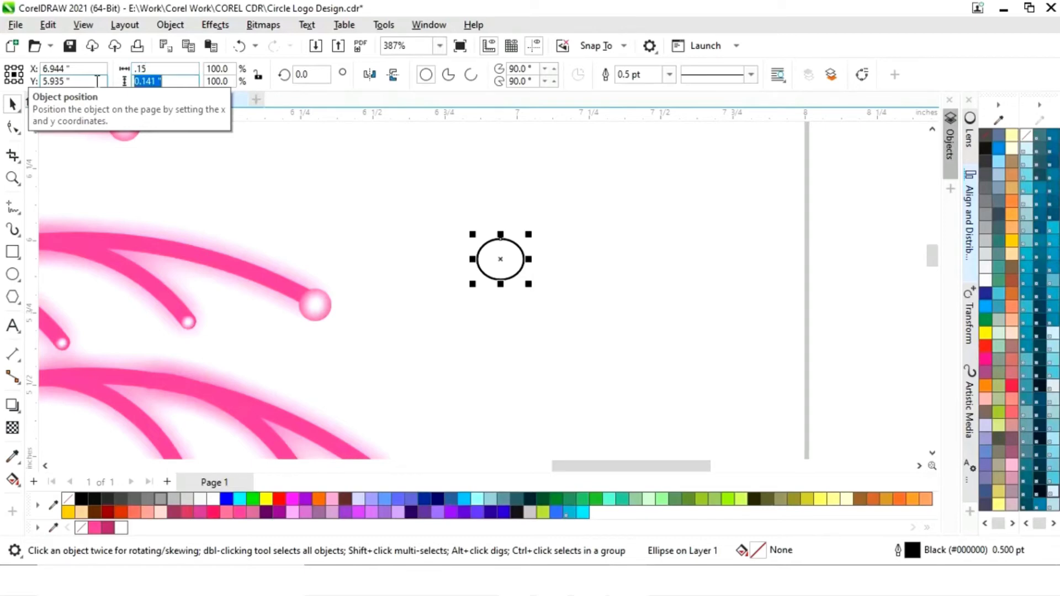
{"action": "type", "text": ".15"}
{"action": "key", "text": "Return"}
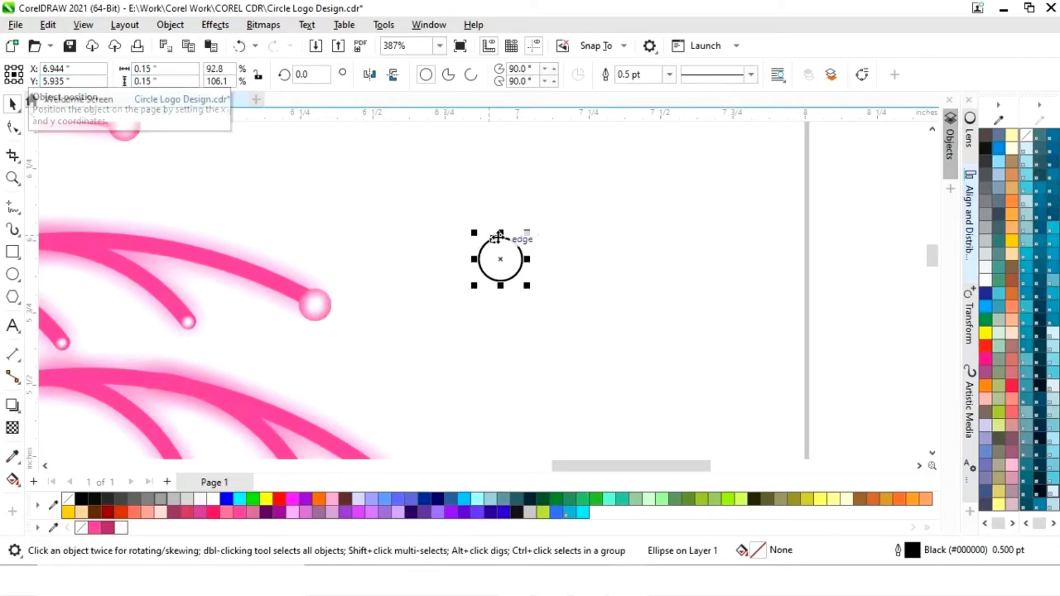
{"action": "left_click", "coordinate": [652, 288]}
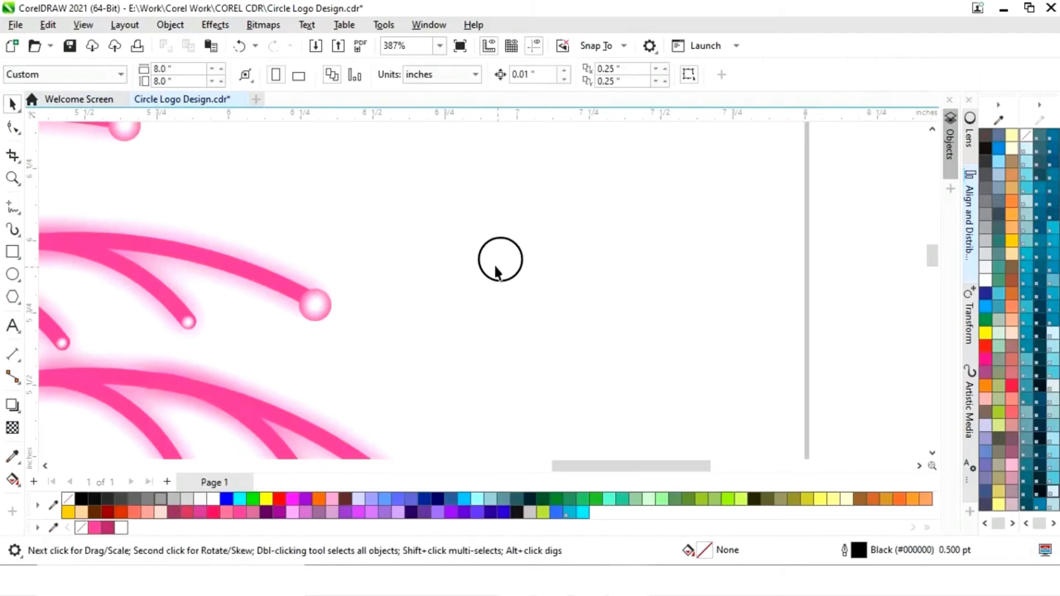
- Fill the small circle with the document's bright pink (#FF3399)
{"action": "left_click", "coordinate": [503, 267]}
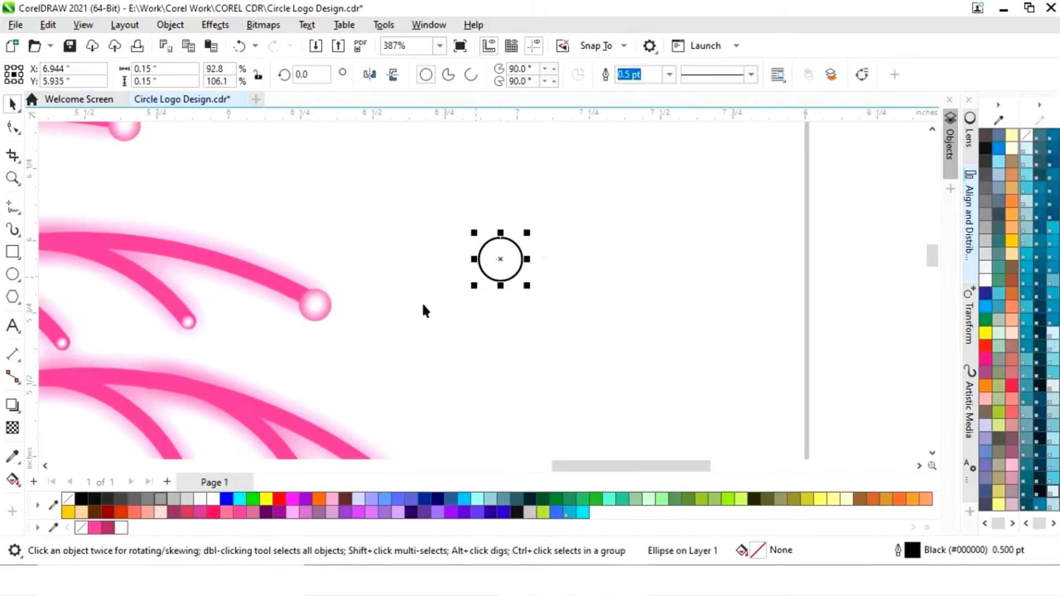
{"action": "left_click", "coordinate": [94, 529]}
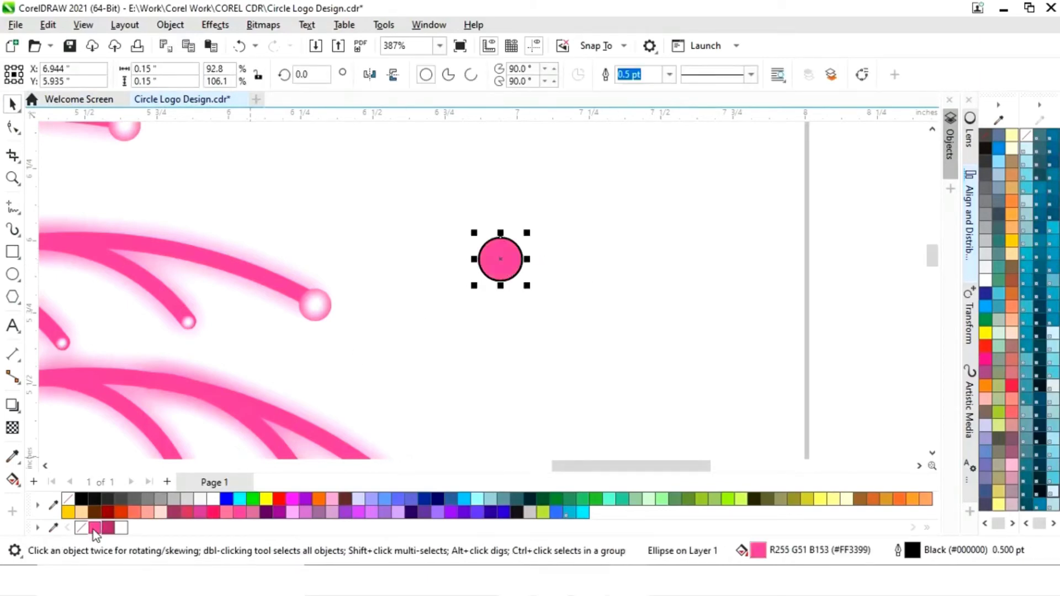
- Remove the small circle's outline and scale it down from its center to about 0.054 inches
{"action": "right_click", "coordinate": [81, 528]}
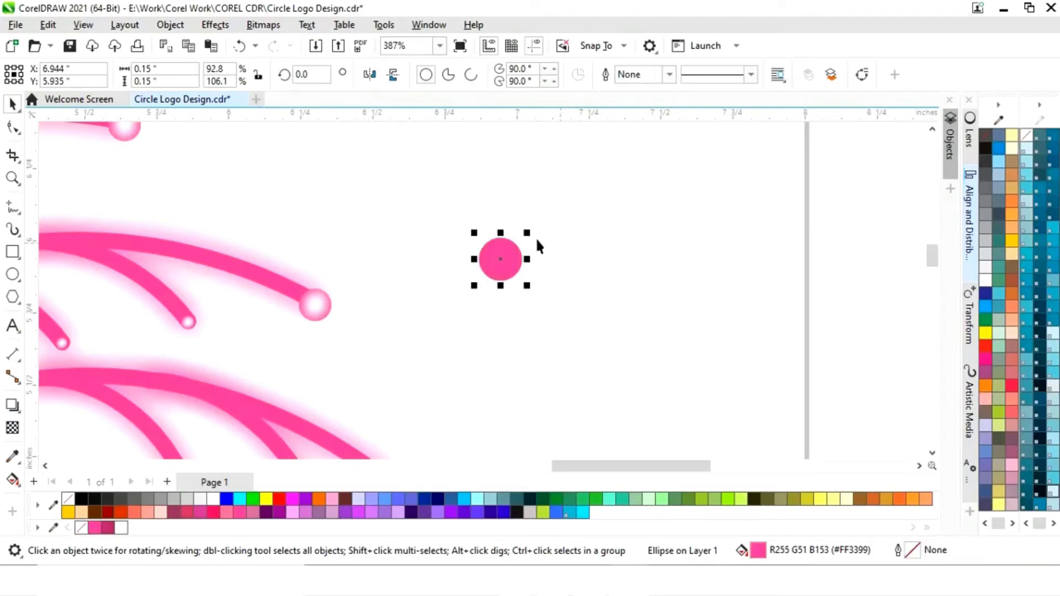
{"action": "mouse_move", "coordinate": [531, 242]}
{"action": "left_mouse_down"}
{"action": "mouse_move", "coordinate": [519, 244]}
{"action": "mouse_move", "coordinate": [538, 244]}
{"action": "left_mouse_up"}
{"action": "key", "text": "F4"}
{"action": "left_click", "coordinate": [760, 253]}
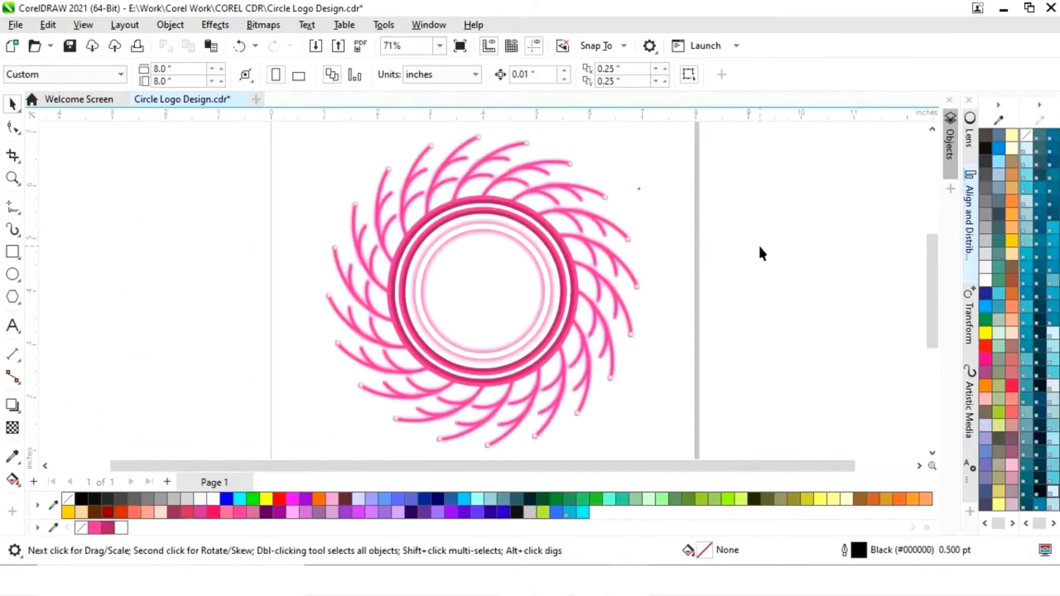
- Duplicate the small pink dot just below itself and enlarge the copy to about 0.095 inches
{"action": "key", "text": "z"}
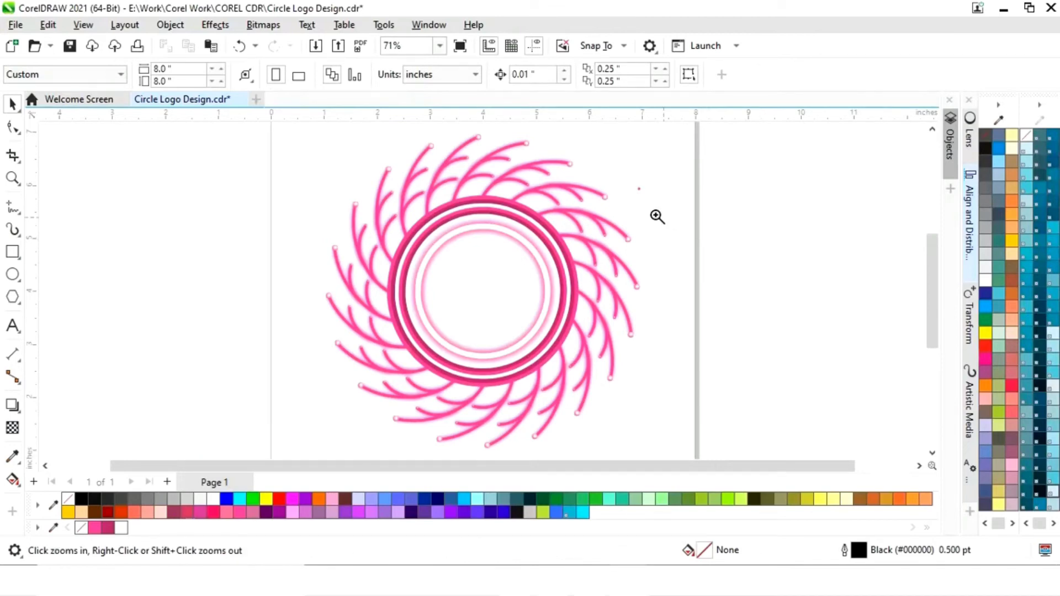
{"action": "left_click_drag", "start_coordinate": [589, 171], "coordinate": [679, 246]}
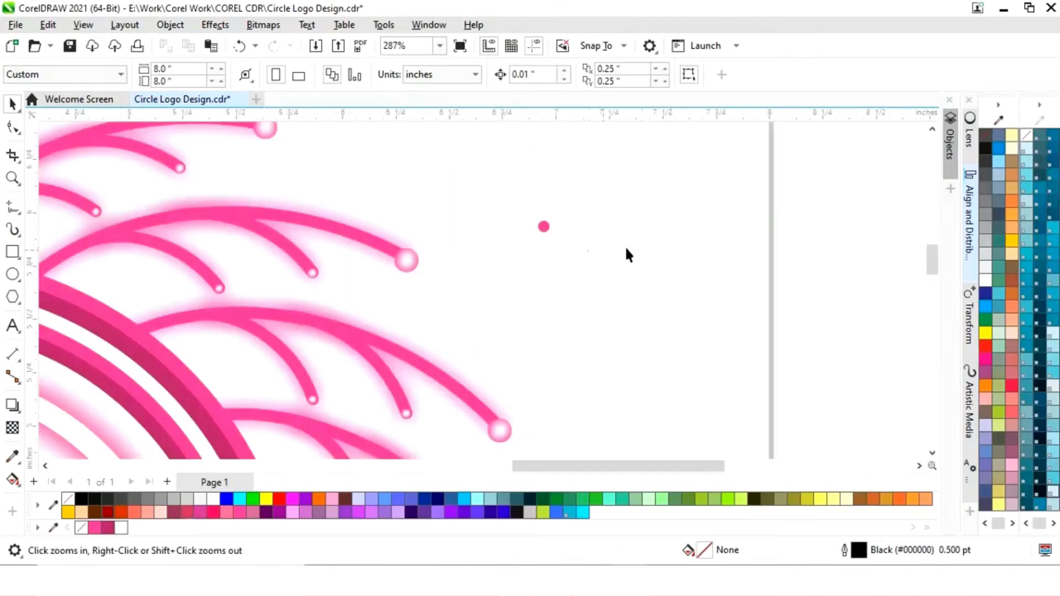
{"action": "key", "text": "space"}
{"action": "left_click", "coordinate": [546, 227]}
{"action": "left_click_drag", "start_coordinate": [563, 268], "coordinate": [582, 250]}
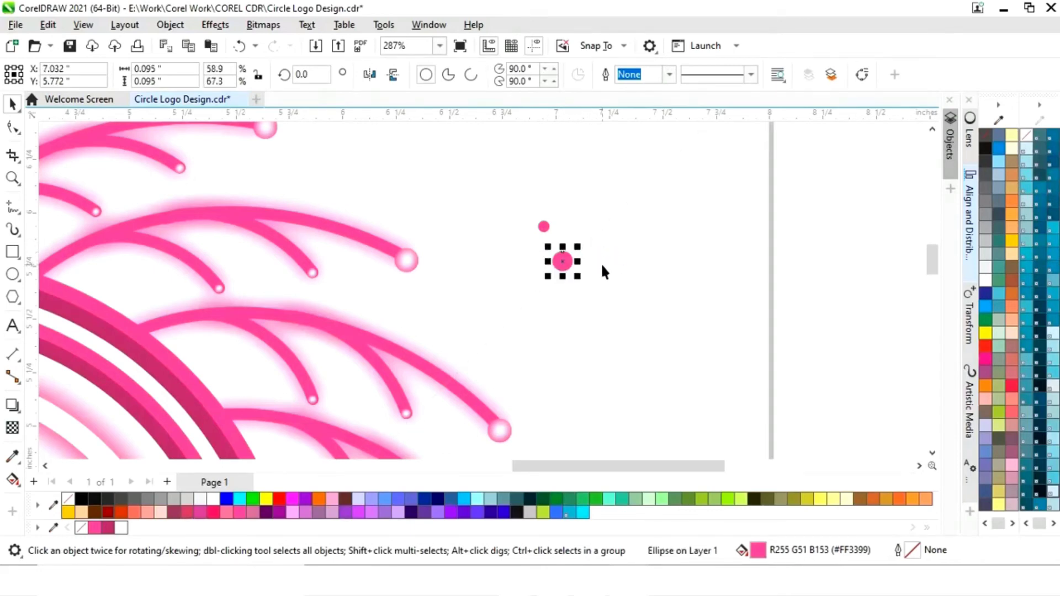
- Shrink the larger dot from its center to about 0.082 inches
{"action": "key", "text": "z"}
{"action": "left_click_drag", "start_coordinate": [484, 209], "coordinate": [631, 308]}
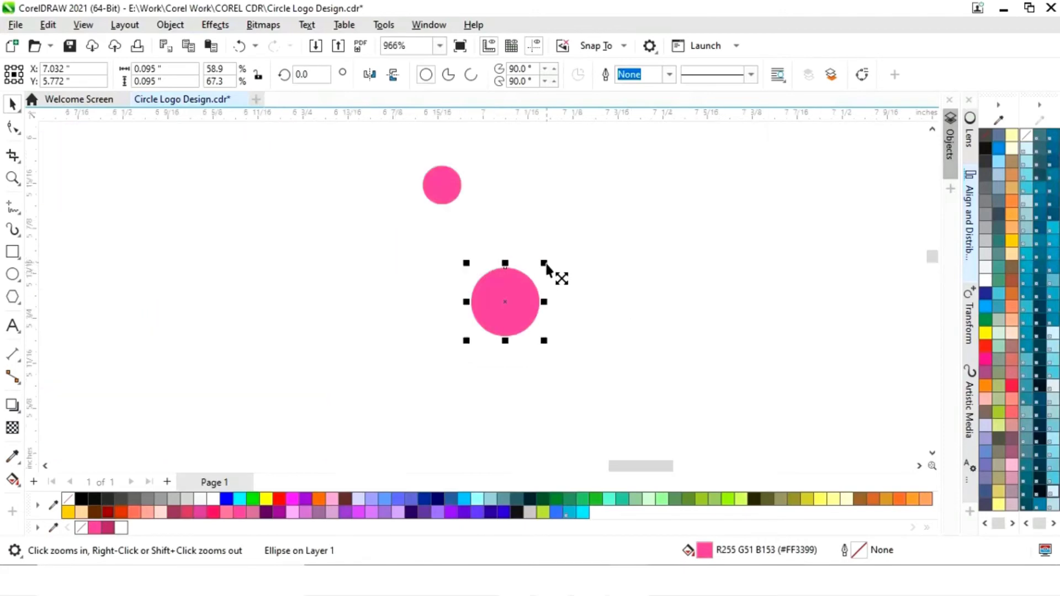
{"action": "left_click_drag", "start_coordinate": [546, 267], "coordinate": [542, 266]}
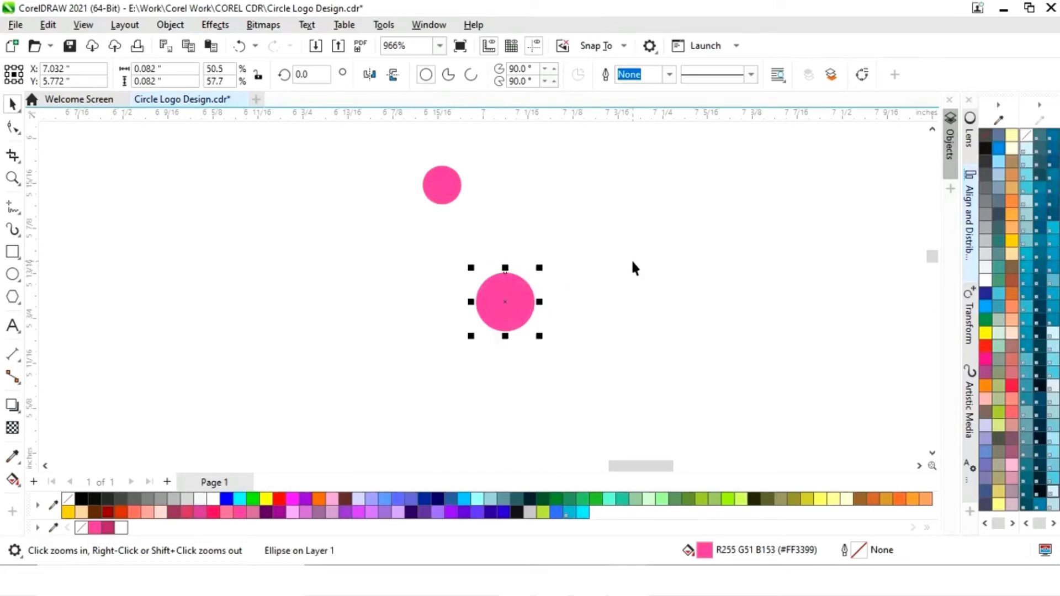
{"action": "key", "text": "F4"}
{"action": "left_click", "coordinate": [758, 270]}
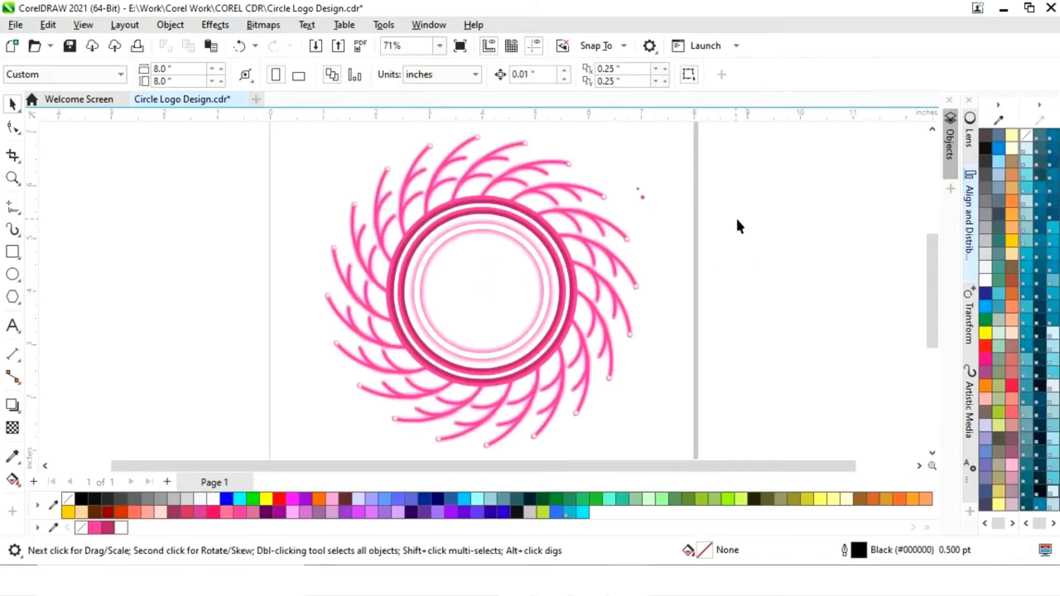
- Move the larger dot slightly down and outward, away from the smaller dot
{"action": "left_click", "coordinate": [644, 198]}
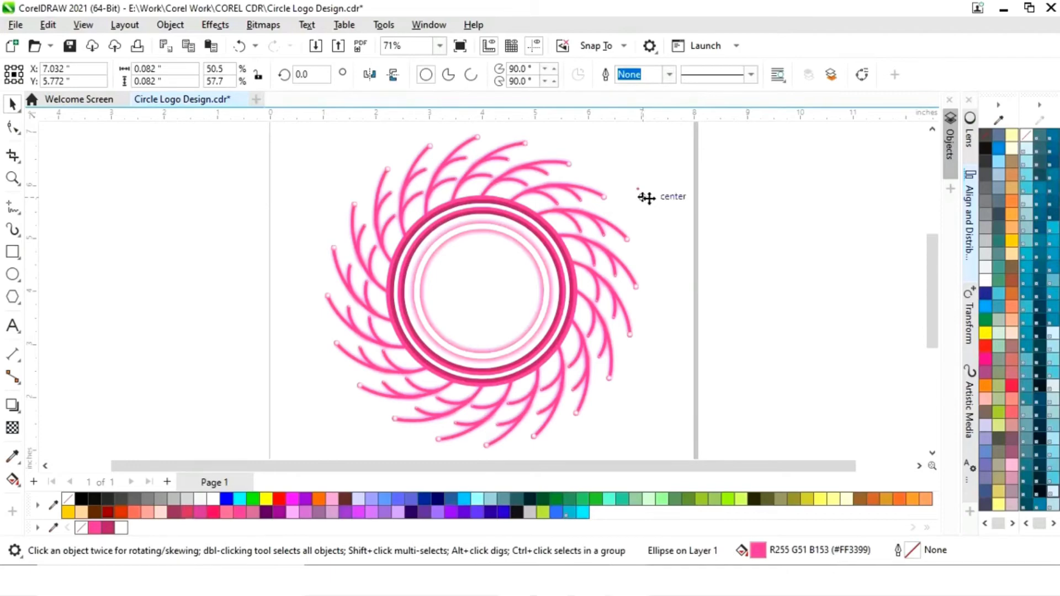
{"action": "left_click_drag", "start_coordinate": [644, 198], "coordinate": [659, 208]}
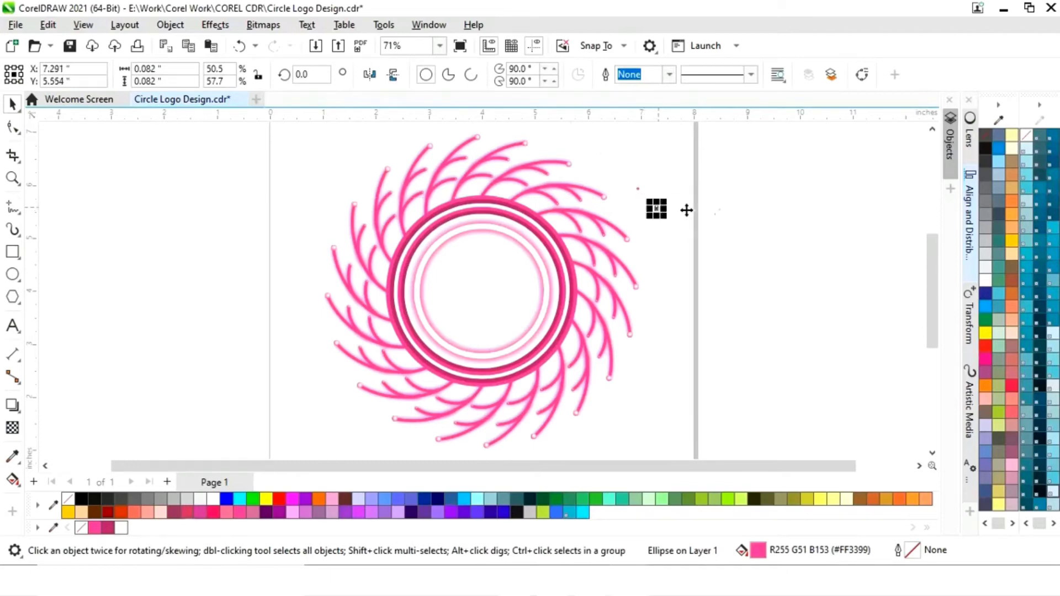
{"action": "left_click", "coordinate": [718, 233]}
- Set the 0.054-inch dot's rotation center to the logo's center and rotate it by 18° with 19 copies
{"action": "left_click", "coordinate": [637, 189]}
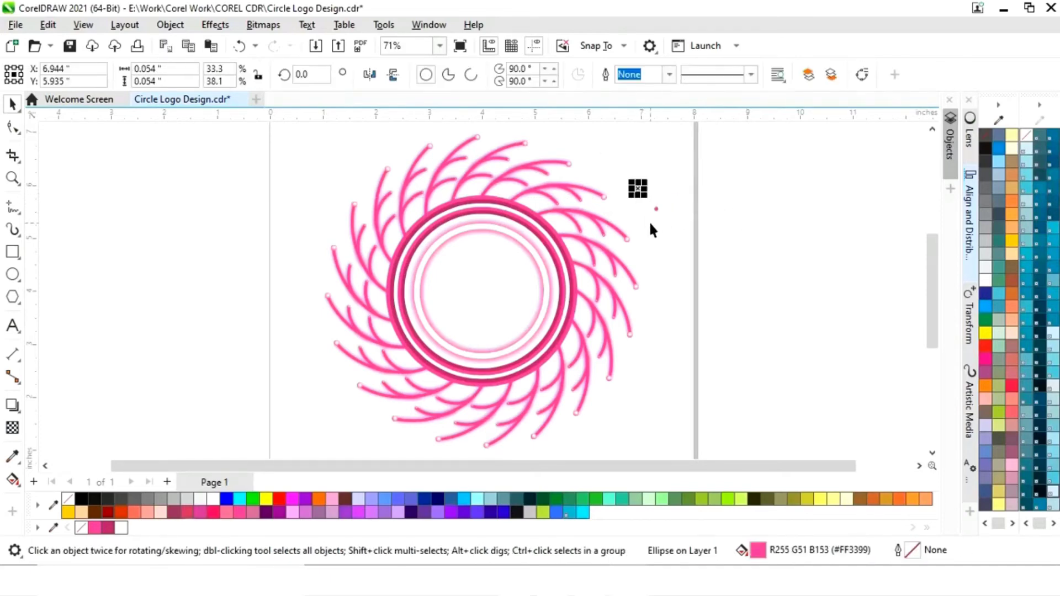
{"action": "left_click", "coordinate": [638, 189]}
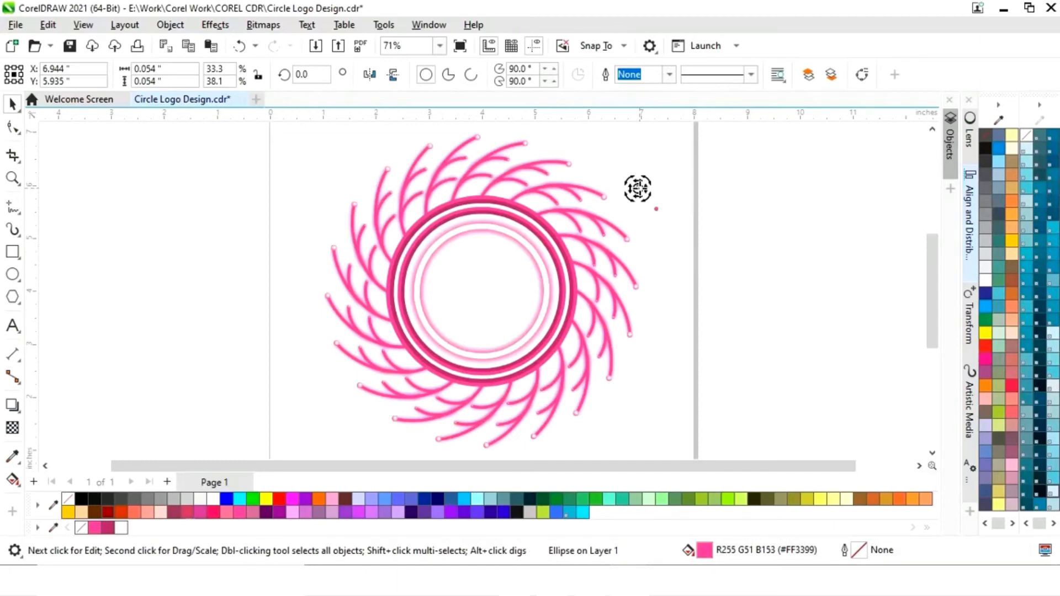
{"action": "mouse_move", "coordinate": [637, 189]}
{"action": "left_mouse_down"}
{"action": "mouse_move", "coordinate": [525, 275]}
{"action": "mouse_move", "coordinate": [482, 291]}
{"action": "left_mouse_up"}
{"action": "left_click", "coordinate": [970, 327]}
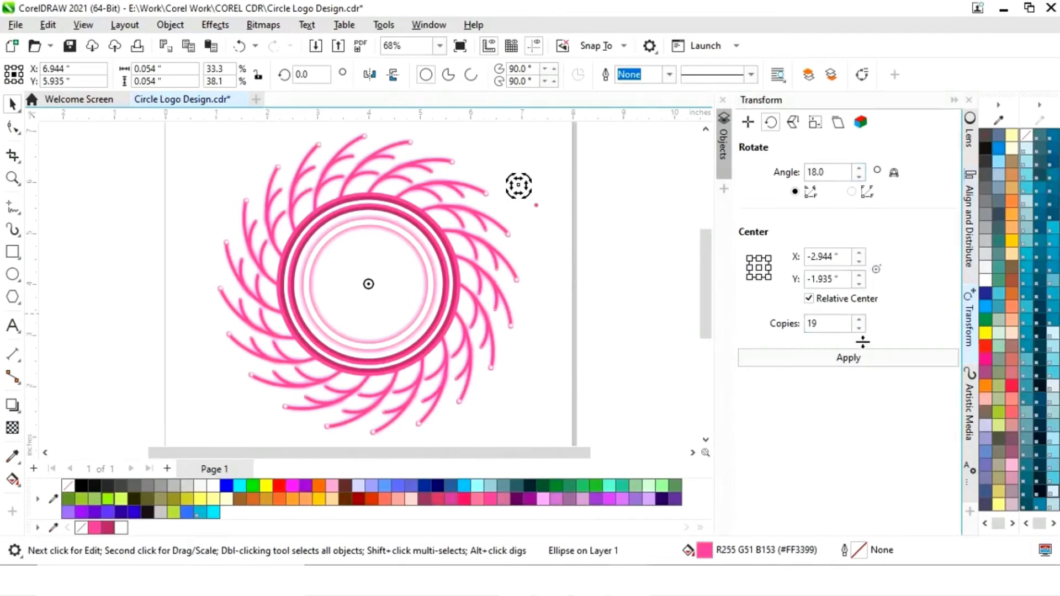
{"action": "left_click", "coordinate": [862, 361]}
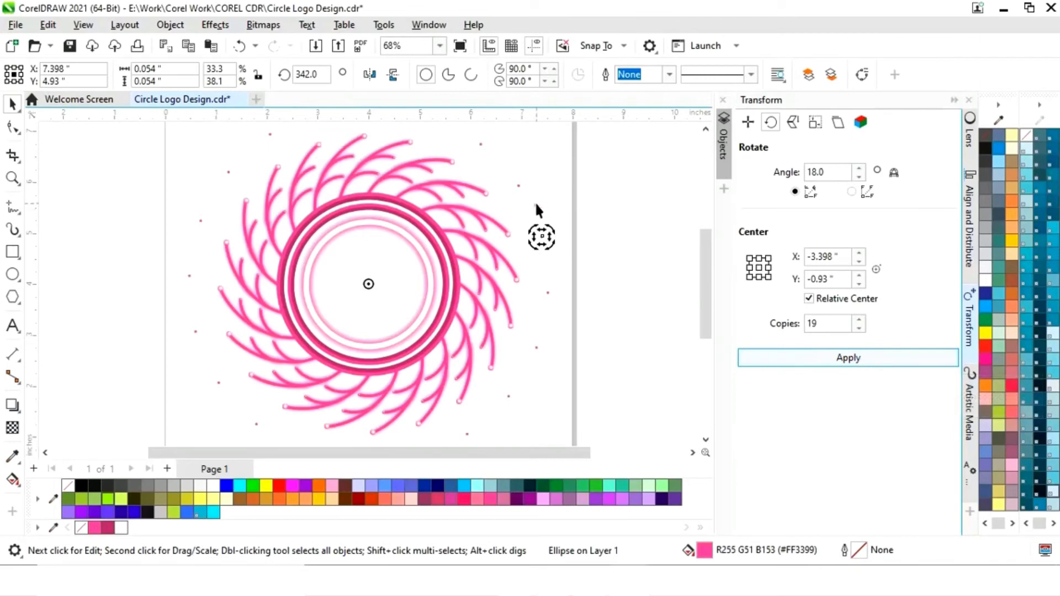
- Repeat the 0.082-inch dot around the logo's center at 18° with 19 copies
{"action": "left_click", "coordinate": [535, 204]}
{"action": "mouse_move", "coordinate": [538, 210]}
{"action": "left_mouse_down"}
{"action": "mouse_move", "coordinate": [514, 207]}
{"action": "mouse_move", "coordinate": [367, 283]}
{"action": "left_mouse_up"}
{"action": "left_click", "coordinate": [515, 208]}
{"action": "left_click", "coordinate": [886, 359]}
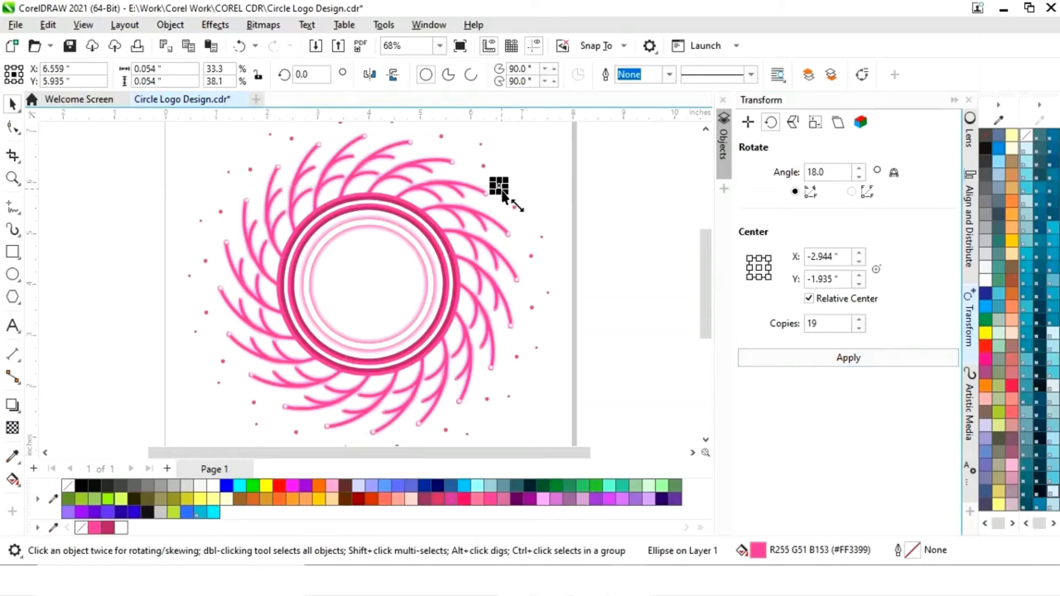
- Rotate the 0.054-inch dot beside the upper-right arc tip around the logo's center at 18° with 19 copies
{"action": "left_click", "coordinate": [499, 189]}
{"action": "left_click_drag", "start_coordinate": [351, 283], "coordinate": [369, 284]}
{"action": "left_click", "coordinate": [848, 358]}
- Copy a 0.082-inch dot outward to the logo's upper right and rotate it around the logo's center at 18° with 19 copies
{"action": "left_click", "coordinate": [531, 256]}
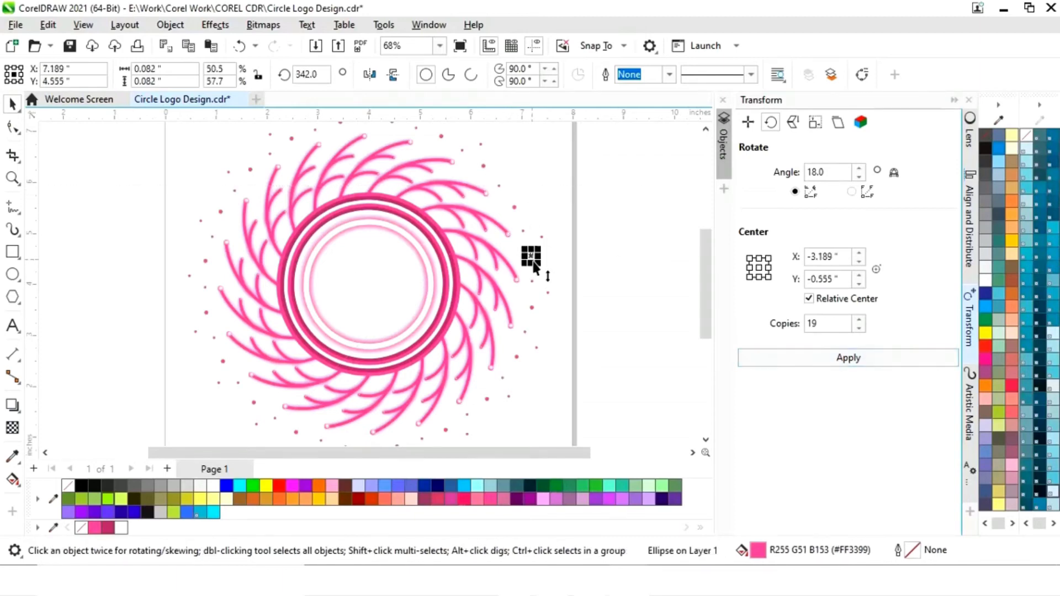
{"action": "left_click_drag", "start_coordinate": [531, 257], "coordinate": [542, 161]}
{"action": "left_click", "coordinate": [542, 161]}
{"action": "left_click_drag", "start_coordinate": [379, 189], "coordinate": [368, 284]}
{"action": "left_click", "coordinate": [848, 358]}
- Copy a 0.054-inch dot upward beyond the right-hand arc tips and rotate it around the logo's center at 18° with 19 copies
{"action": "left_click_drag", "start_coordinate": [542, 238], "coordinate": [545, 196]}
{"action": "left_click_drag", "start_coordinate": [346, 205], "coordinate": [368, 284]}
{"action": "left_click", "coordinate": [848, 358]}
- Copy a 0.082-inch dot to about X 7.07, Y 6.18 and a smaller dot above the arcs, rotating each at 18° with 19 copies
{"action": "left_click_drag", "start_coordinate": [542, 161], "coordinate": [525, 174]}
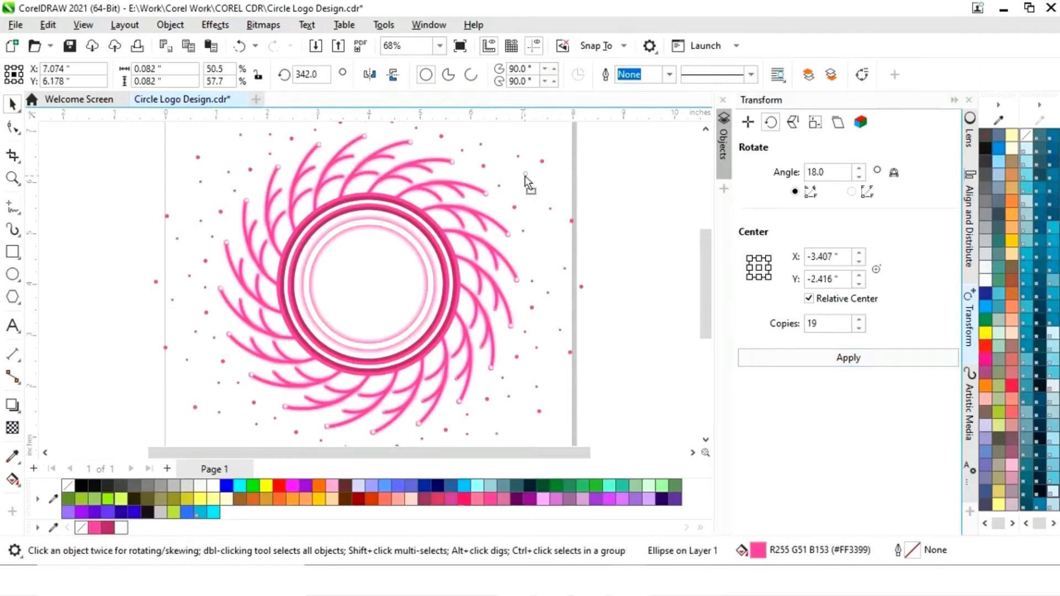
{"action": "left_click", "coordinate": [525, 174]}
{"action": "left_click_drag", "start_coordinate": [351, 296], "coordinate": [369, 284]}
{"action": "left_click", "coordinate": [864, 357]}
{"action": "left_click_drag", "start_coordinate": [462, 150], "coordinate": [501, 157]}
{"action": "left_click", "coordinate": [795, 358]}
- Copy a 0.082-inch dot to about X 7.67, Y 6.97 and a smaller dot above the logo, repeating both around its center at 18° with 19 copies
{"action": "left_click_drag", "start_coordinate": [572, 220], "coordinate": [556, 133]}
{"action": "left_click", "coordinate": [556, 134]}
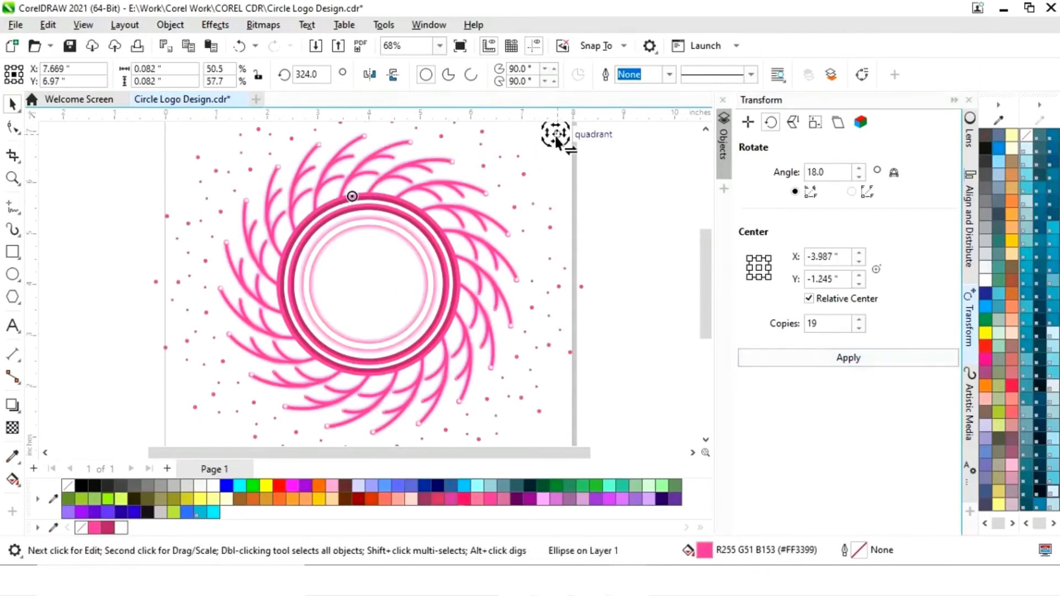
{"action": "left_click_drag", "start_coordinate": [353, 195], "coordinate": [369, 284]}
{"action": "left_click", "coordinate": [817, 357]}
{"action": "left_click_drag", "start_coordinate": [462, 150], "coordinate": [429, 144]}
{"action": "left_click_drag", "start_coordinate": [336, 277], "coordinate": [369, 284]}
{"action": "left_click", "coordinate": [817, 358]}
- Copy a 0.082-inch dot to about X 3.88, Y 7.45 and a smaller dot upper right, rotating each around the logo's center with 19 copies
{"action": "left_click_drag", "start_coordinate": [441, 136], "coordinate": [363, 146]}
{"action": "left_click_drag", "start_coordinate": [290, 292], "coordinate": [369, 321]}
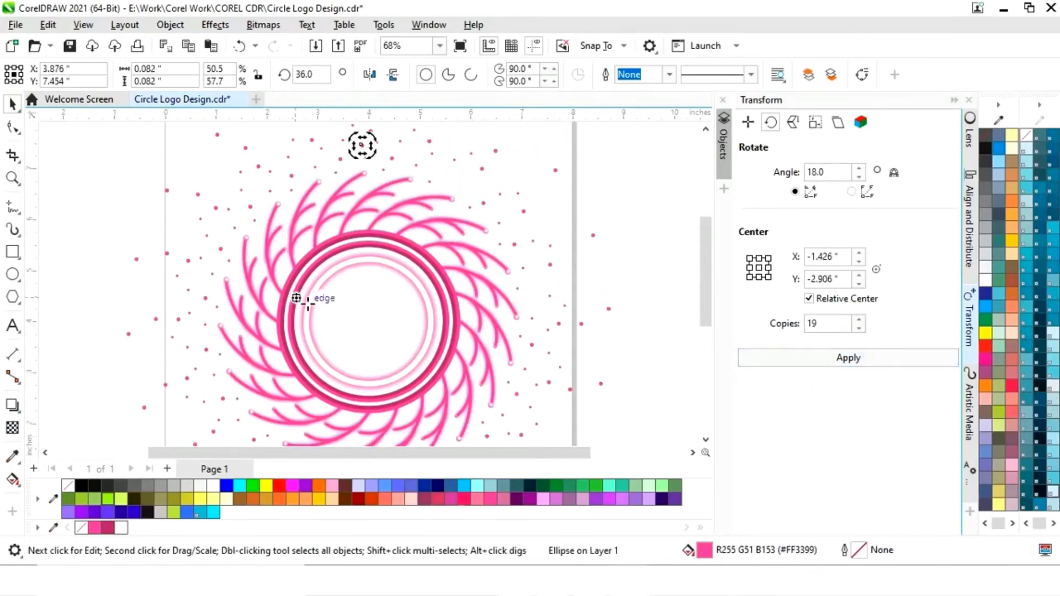
{"action": "left_click", "coordinate": [817, 357]}
{"action": "left_click_drag", "start_coordinate": [472, 153], "coordinate": [453, 135]}
{"action": "left_click_drag", "start_coordinate": [348, 302], "coordinate": [369, 321]}
{"action": "left_click", "coordinate": [817, 357]}
- Copy one larger and one 0.054-inch dot farther out at the logo's upper right, rotating each around its center at 18° with 19 copies
{"action": "left_click_drag", "start_coordinate": [524, 211], "coordinate": [529, 153]}
{"action": "left_click_drag", "start_coordinate": [375, 263], "coordinate": [368, 321]}
{"action": "left_click", "coordinate": [784, 357]}
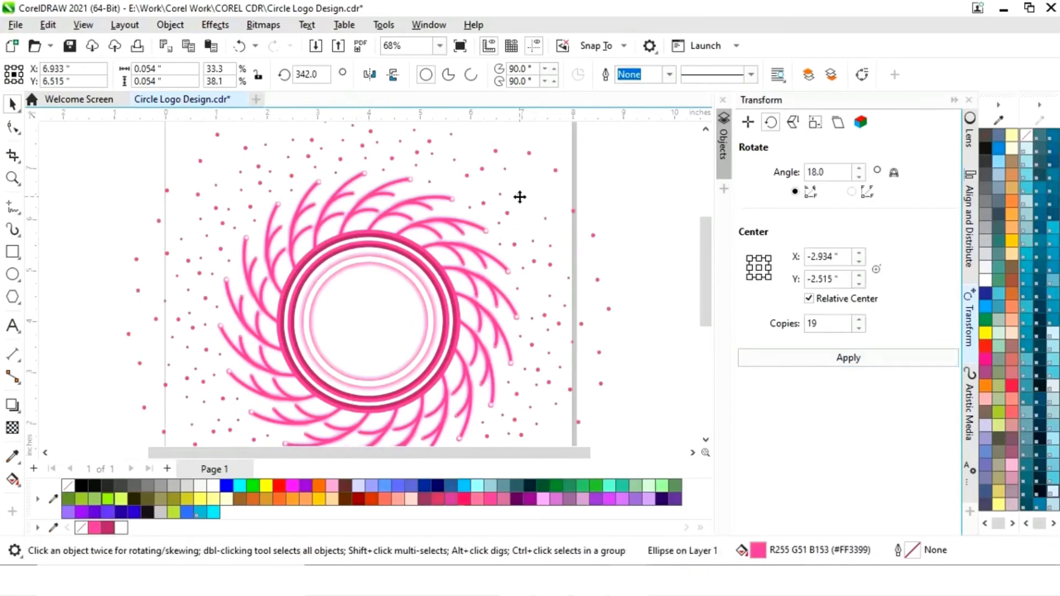
{"action": "left_click_drag", "start_coordinate": [518, 193], "coordinate": [532, 180]}
{"action": "left_click", "coordinate": [532, 180]}
{"action": "left_click_drag", "start_coordinate": [382, 307], "coordinate": [369, 321]}
{"action": "left_click", "coordinate": [784, 358]}
- Copy an outer dot inward and a 0.054-inch dot to about X 5.46, Y 6.74, rotating each around the logo's center with 19 copies
{"action": "left_click_drag", "start_coordinate": [556, 170], "coordinate": [537, 196]}
{"action": "left_click", "coordinate": [537, 195]}
{"action": "left_click_drag", "start_coordinate": [351, 346], "coordinate": [369, 320]}
{"action": "left_click", "coordinate": [780, 359]}
{"action": "left_click_drag", "start_coordinate": [500, 194], "coordinate": [443, 181]}
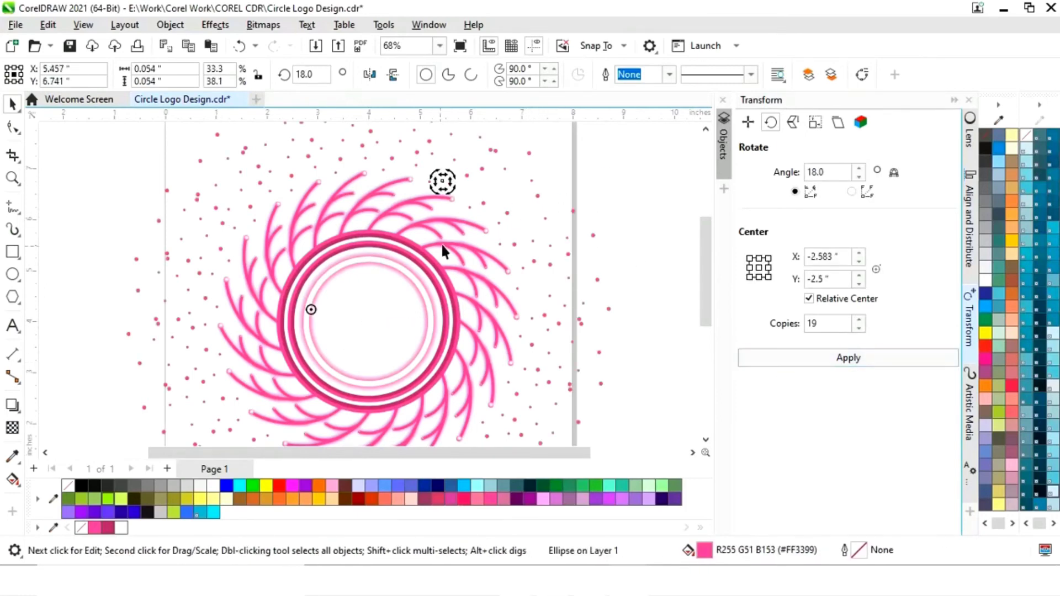
{"action": "left_click_drag", "start_coordinate": [310, 310], "coordinate": [368, 321]}
{"action": "left_click", "coordinate": [780, 359]}
- Fill two more gaps at the upper right with copied dots, rotating each around the logo's center at 18° with 19 copies
{"action": "left_click_drag", "start_coordinate": [537, 195], "coordinate": [502, 189]}
{"action": "left_click_drag", "start_coordinate": [333, 314], "coordinate": [368, 320]}
{"action": "left_click", "coordinate": [780, 359]}
{"action": "left_click_drag", "start_coordinate": [568, 254], "coordinate": [556, 194]}
{"action": "left_click", "coordinate": [556, 193]}
{"action": "left_click_drag", "start_coordinate": [356, 257], "coordinate": [369, 321]}
{"action": "left_click", "coordinate": [780, 359]}
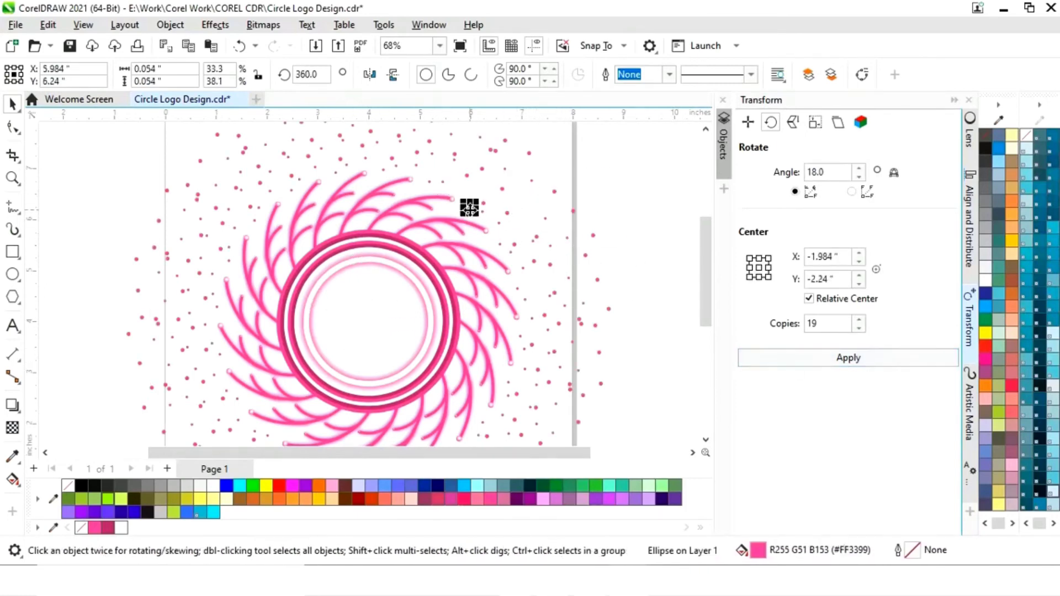
- Try one more ring from a 0.054-inch dot copied above the upper-right arc tips, rotated at 18° with 19 copies
{"action": "left_click_drag", "start_coordinate": [469, 206], "coordinate": [480, 185]}
{"action": "left_click", "coordinate": [479, 184]}
{"action": "left_click_drag", "start_coordinate": [378, 298], "coordinate": [369, 321]}
{"action": "left_click", "coordinate": [780, 359]}
{"action": "left_click", "coordinate": [955, 100]}
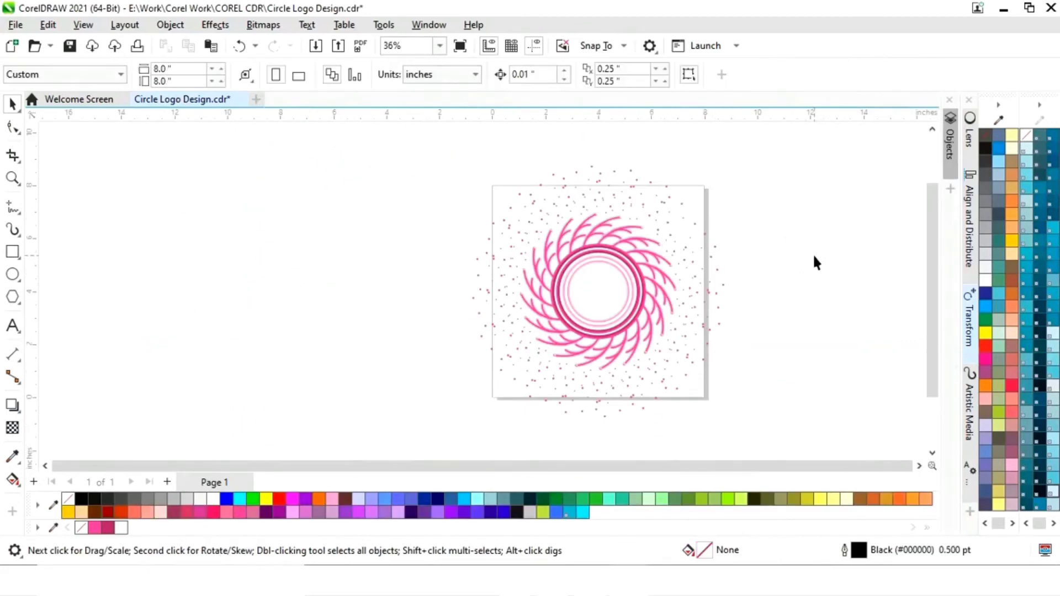
- Undo the most recent dot-ring changes
{"action": "key", "text": "ctrl+z"}
{"action": "key", "text": "ctrl+z"}
{"action": "key", "text": "ctrl+z"}
{"action": "key", "text": "ctrl+z"}
{"action": "key", "text": "ctrl+z"}
{"action": "key", "text": "ctrl+z"}
- Select the whole logo with its dots and scale it down from the center to about 6.735 inches
{"action": "left_click_drag", "start_coordinate": [790, 155], "coordinate": [449, 445]}
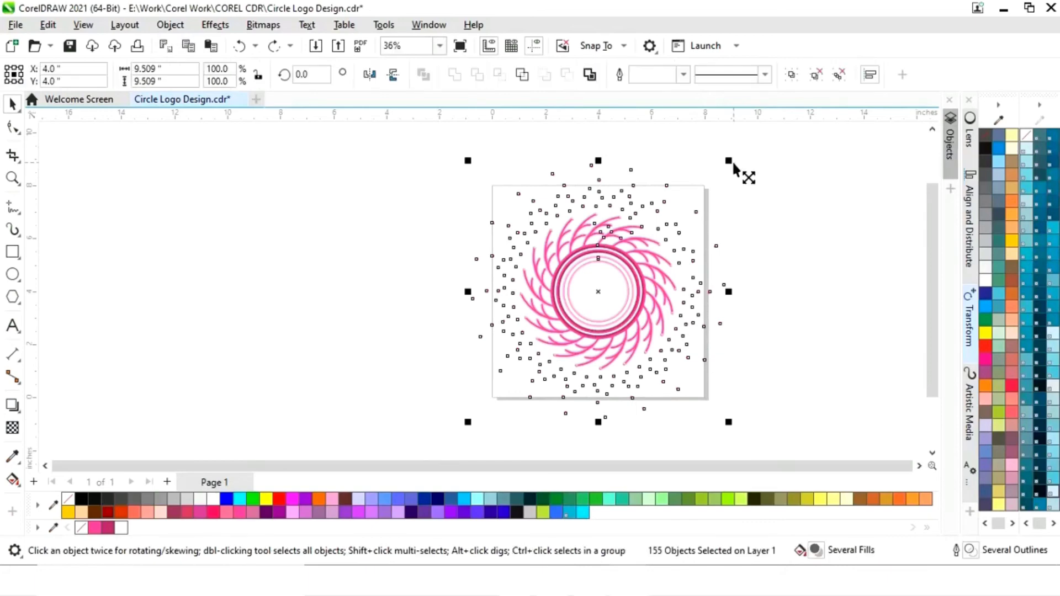
{"action": "left_click_drag", "start_coordinate": [729, 160], "coordinate": [694, 193]}
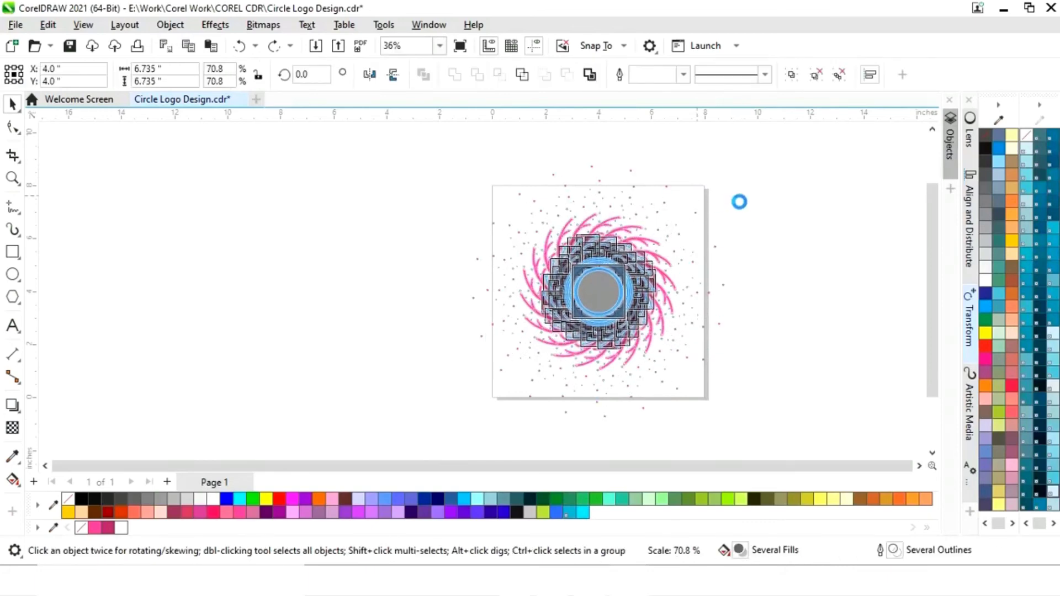
{"action": "left_click", "coordinate": [784, 240]}
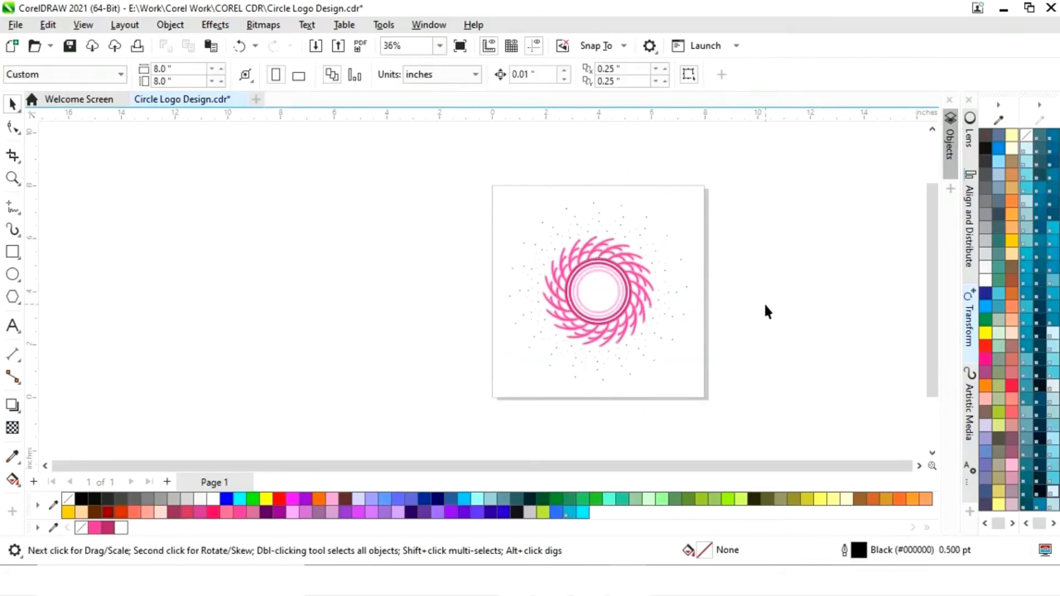
- Reselect the entire design and enlarge it from the center to about 7.56 inches, nearly filling the page
{"action": "scroll", "coordinate": [697, 265], "scroll_direction": "up", "scroll_amount": 2}
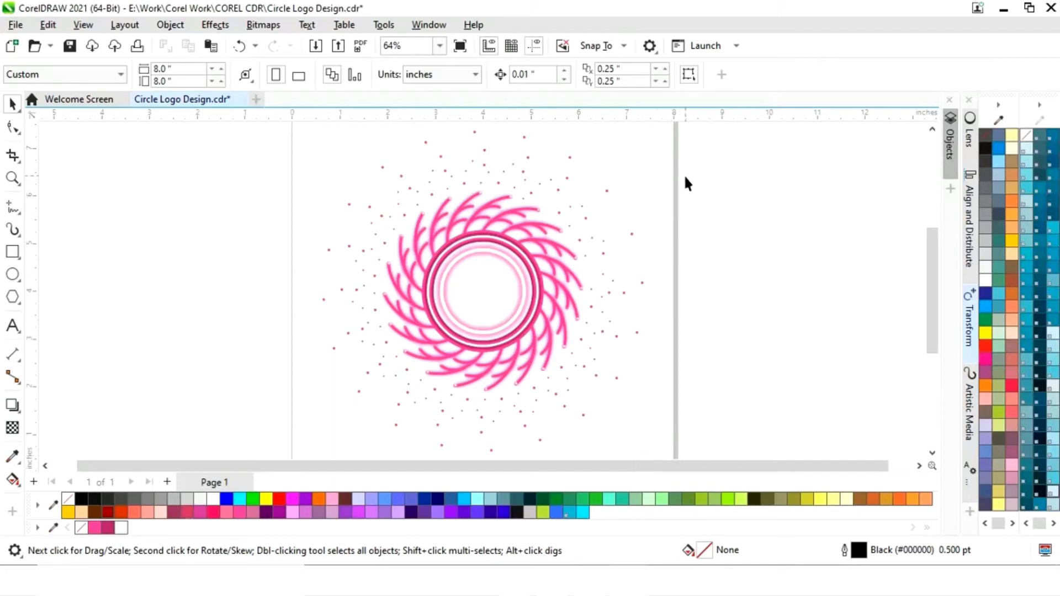
{"action": "scroll", "coordinate": [685, 175], "scroll_direction": "down", "scroll_amount": 2}
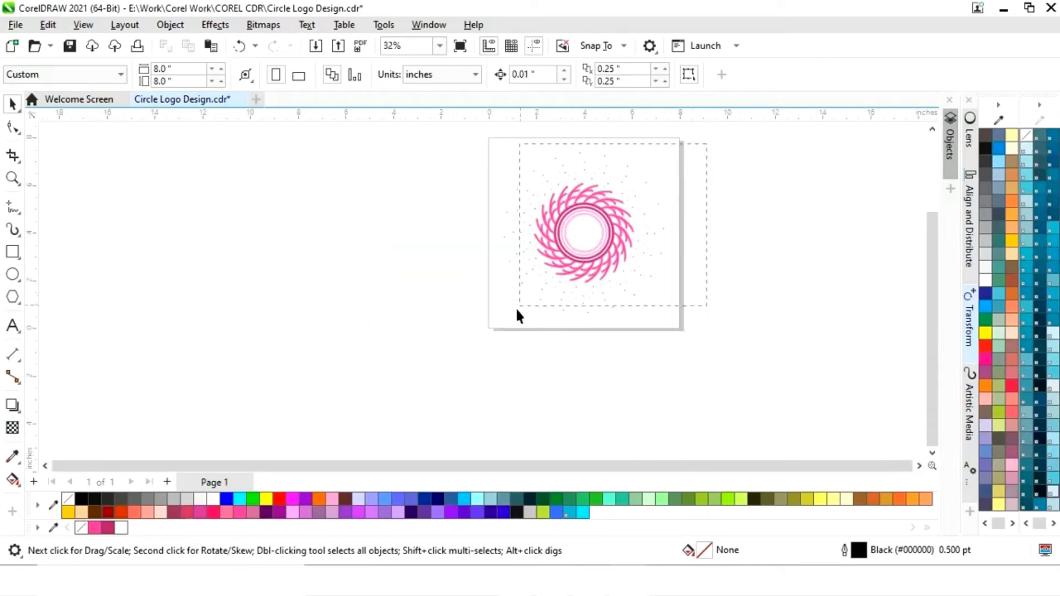
{"action": "left_click_drag", "start_coordinate": [484, 352], "coordinate": [484, 354]}
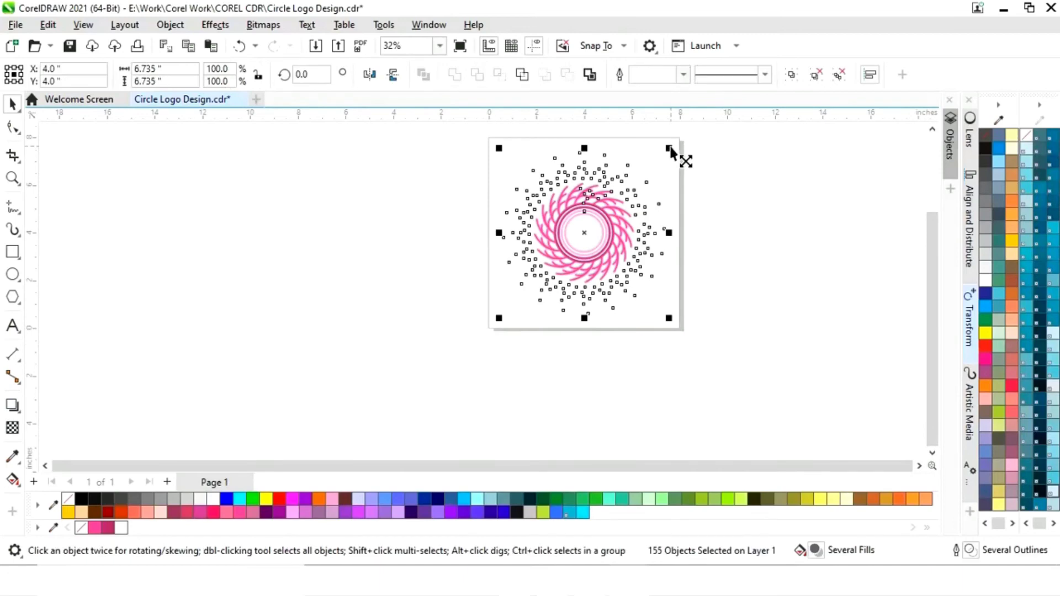
{"action": "left_click_drag", "start_coordinate": [665, 156], "coordinate": [674, 154]}
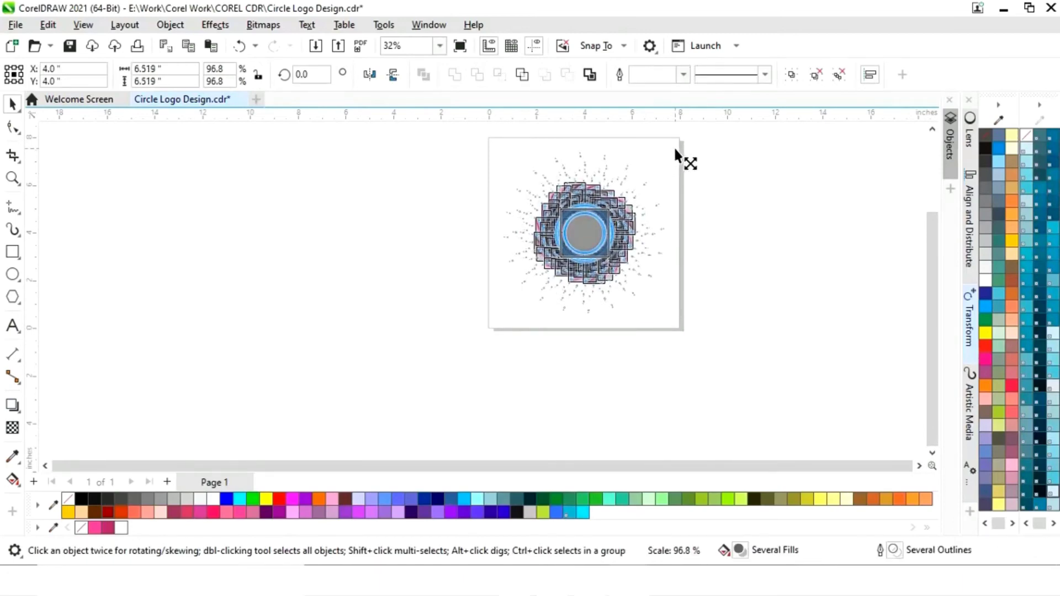
{"action": "left_click_drag", "start_coordinate": [675, 149], "coordinate": [705, 147]}
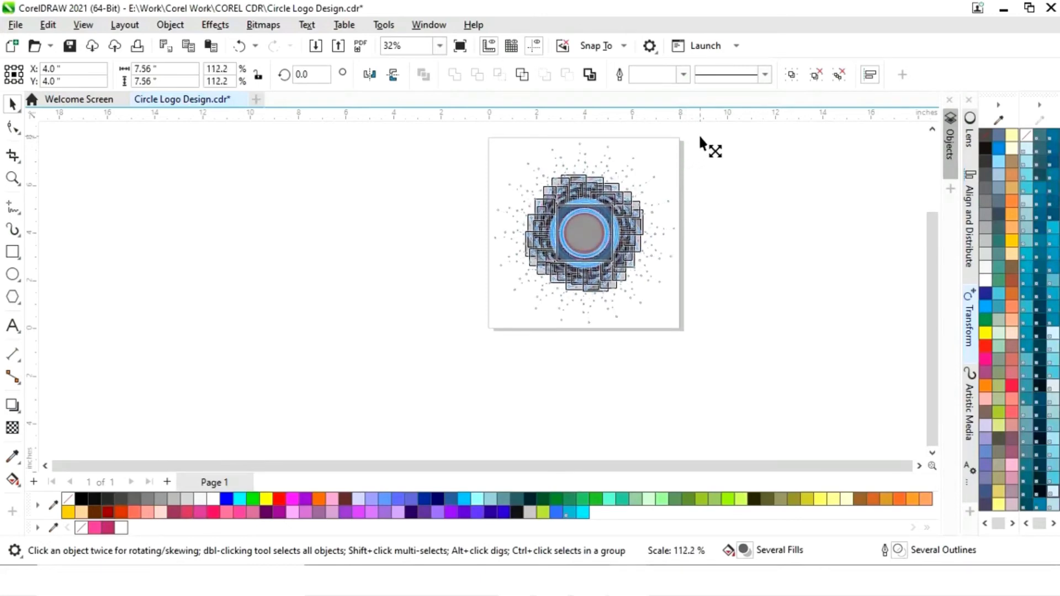
{"action": "left_click", "coordinate": [743, 243]}
{"action": "key", "text": "F4"}
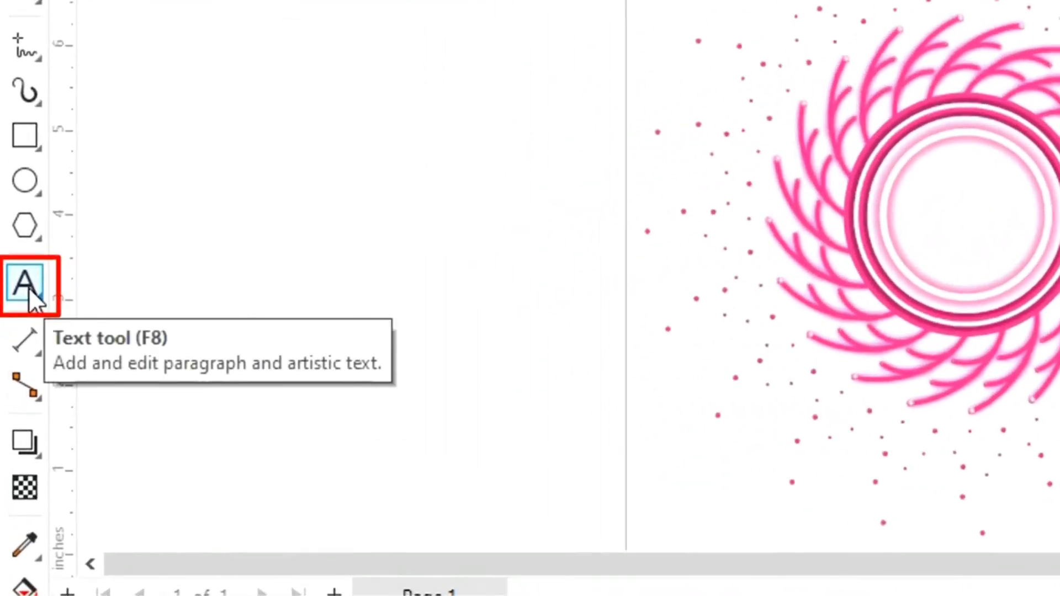
- Add the letter M as artistic text beside the page and enlarge it to about 101 pt
{"action": "left_click", "coordinate": [26, 284]}
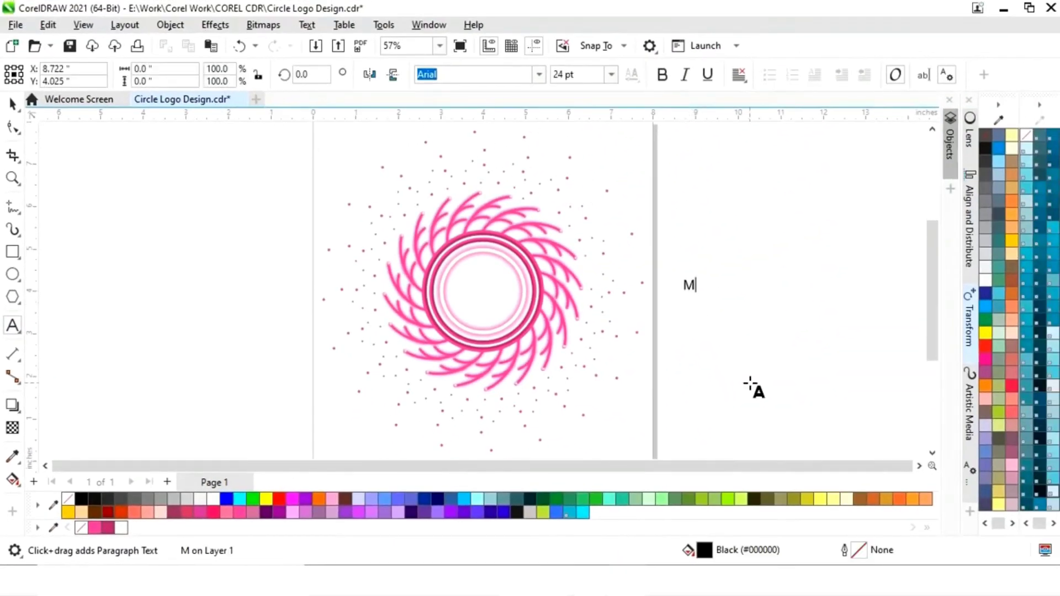
{"action": "key", "text": "Escape"}
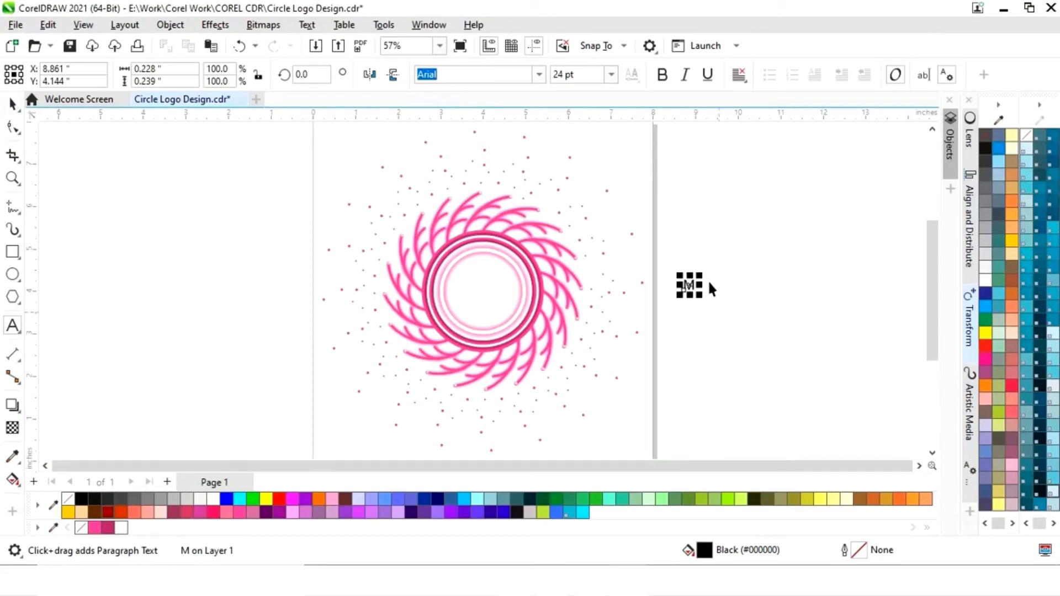
{"action": "key", "text": "space"}
{"action": "left_click_drag", "start_coordinate": [700, 275], "coordinate": [765, 251]}
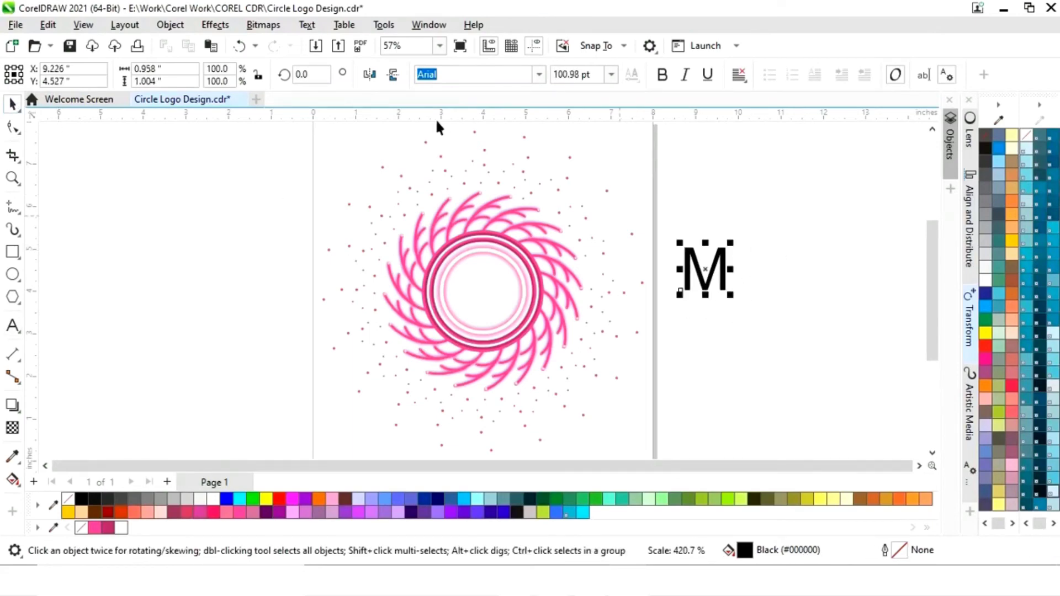
- Change the letter M to the Arrus Blk OSF BT font and move it inside the logo's innermost ring
{"action": "left_click", "coordinate": [539, 75]}
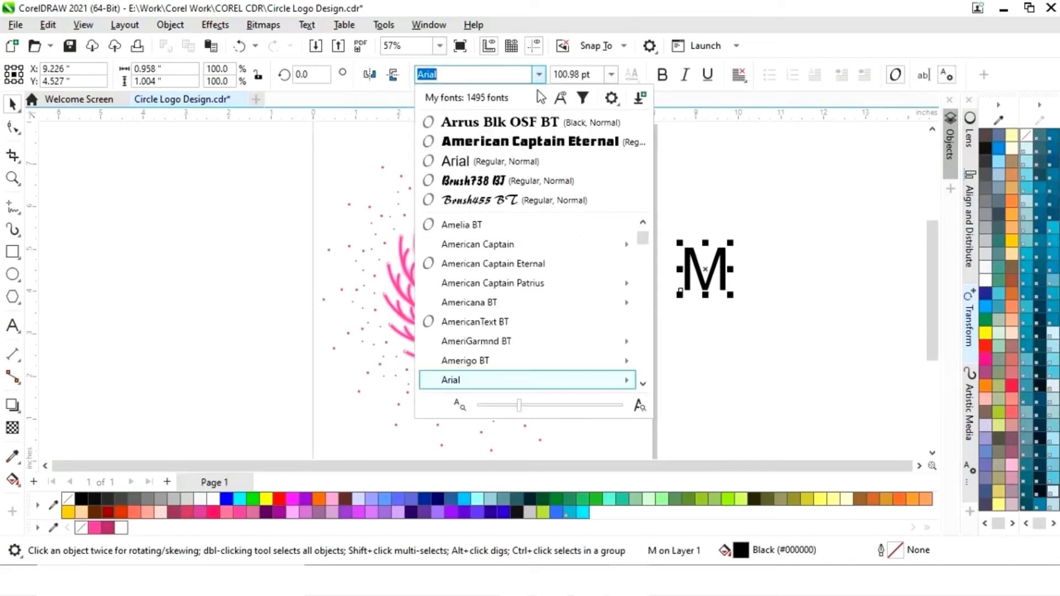
{"action": "left_click", "coordinate": [519, 126]}
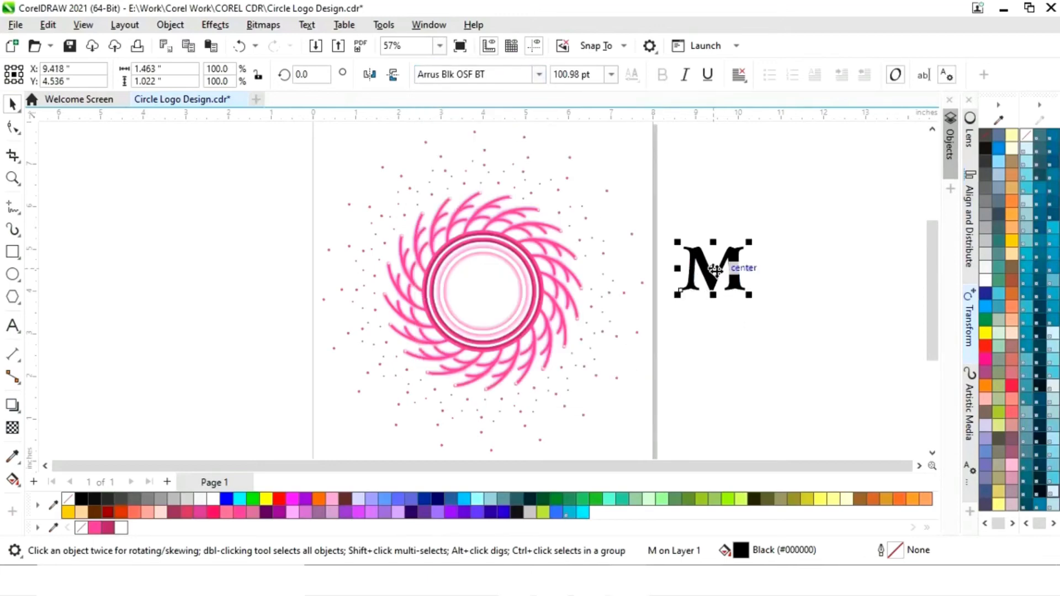
{"action": "left_click_drag", "start_coordinate": [715, 269], "coordinate": [482, 284]}
- Scale the M down to about 69 pt and fill it with pink #FF3399
{"action": "key", "text": "z"}
{"action": "left_click_drag", "start_coordinate": [352, 194], "coordinate": [618, 380]}
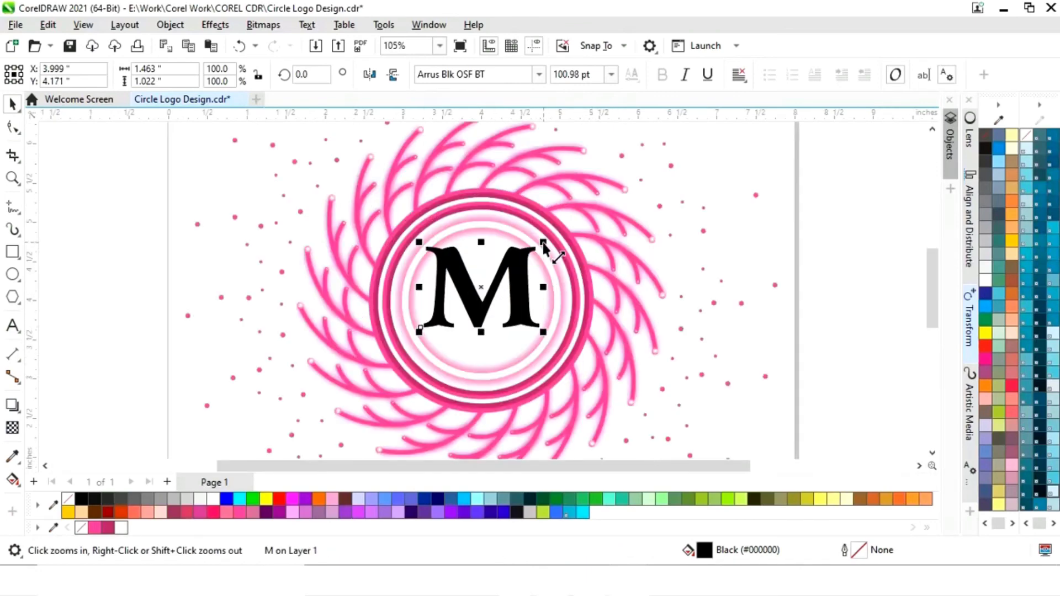
{"action": "left_click_drag", "start_coordinate": [543, 242], "coordinate": [509, 286]}
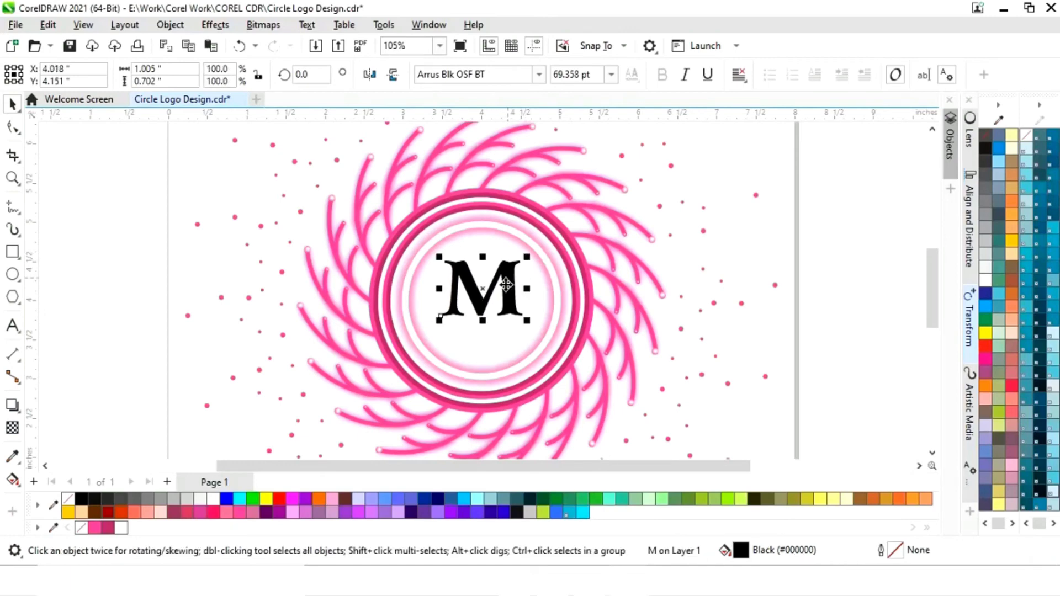
{"action": "left_click", "coordinate": [94, 528]}
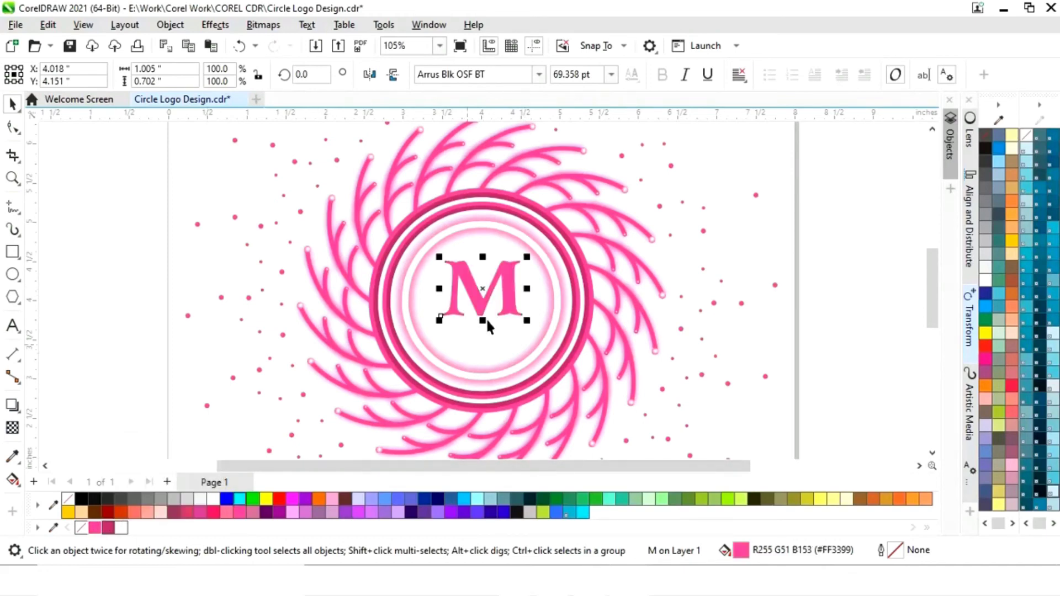
- Place a copy of the pink M at the page's edge and apply a 12.9-pixel Gaussian Blur to the original
{"action": "left_click_drag", "start_coordinate": [485, 287], "coordinate": [821, 279]}
{"action": "right_click", "coordinate": [820, 279]}
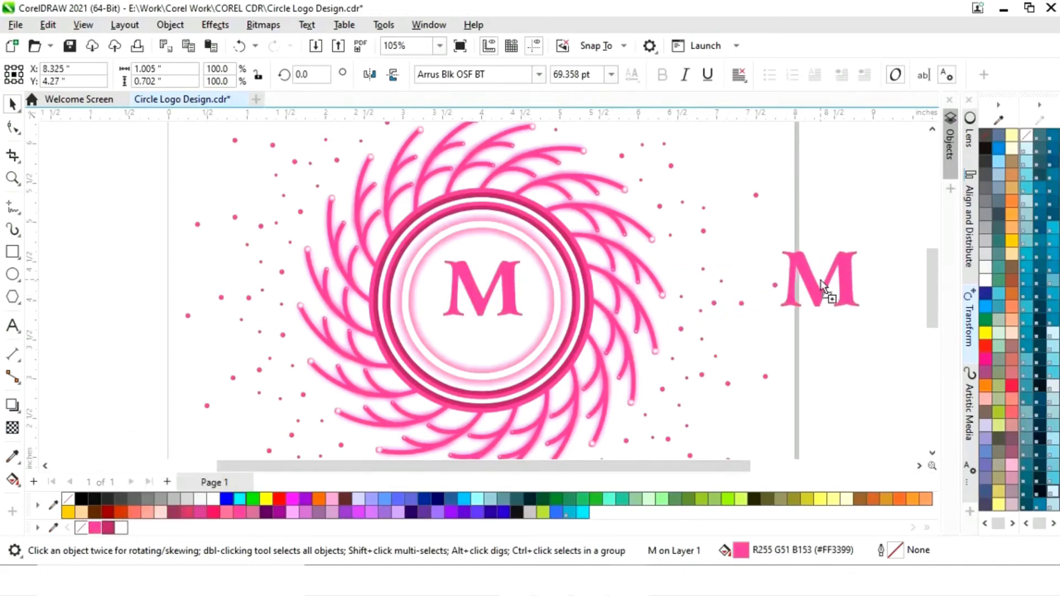
{"action": "left_click", "coordinate": [514, 302]}
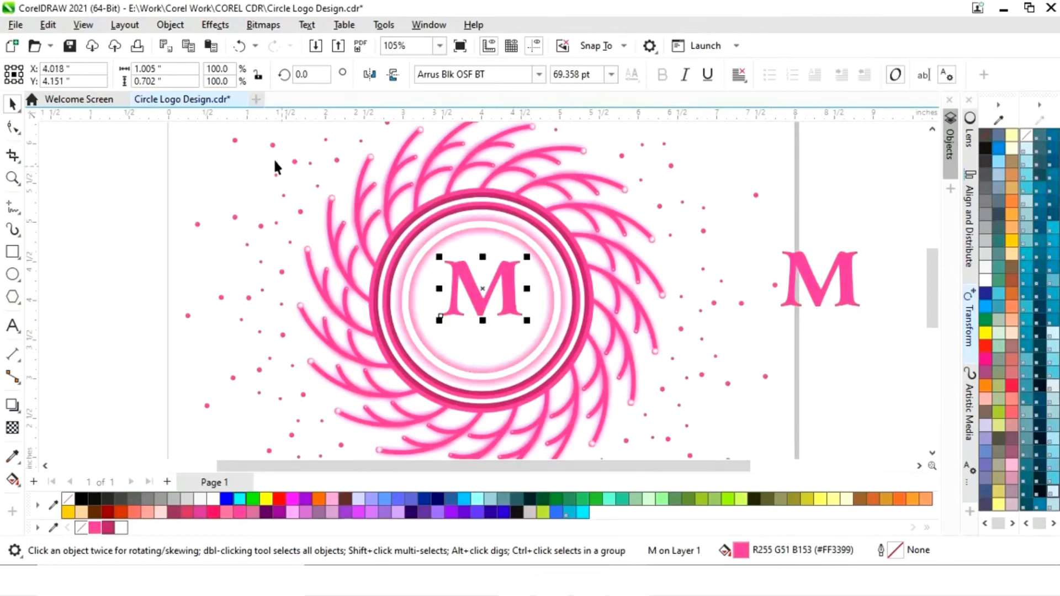
{"action": "left_click", "coordinate": [216, 26]}
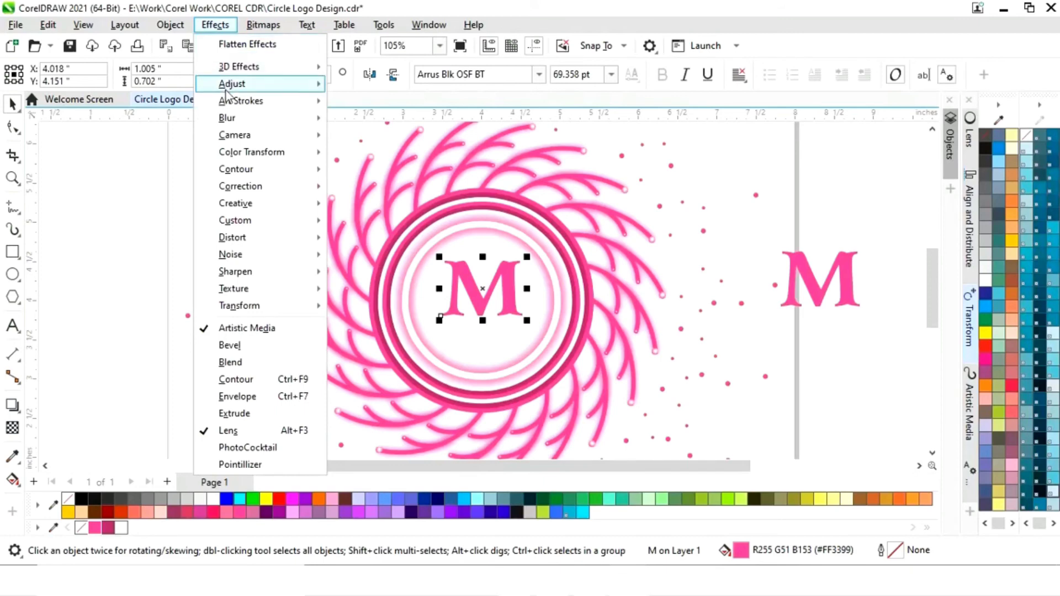
{"action": "mouse_move", "coordinate": [229, 122]}
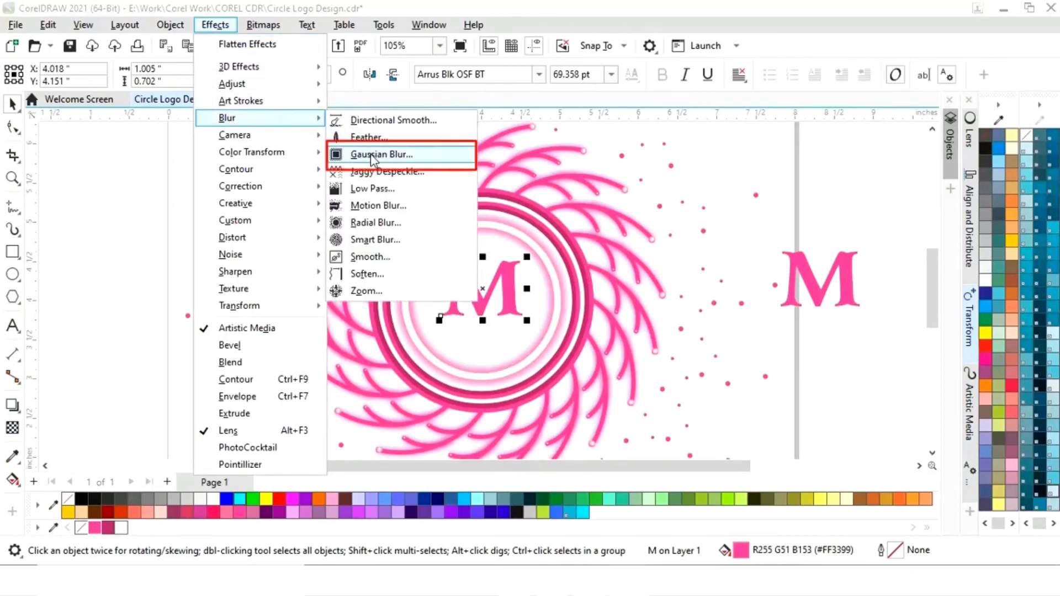
{"action": "left_click", "coordinate": [395, 154]}
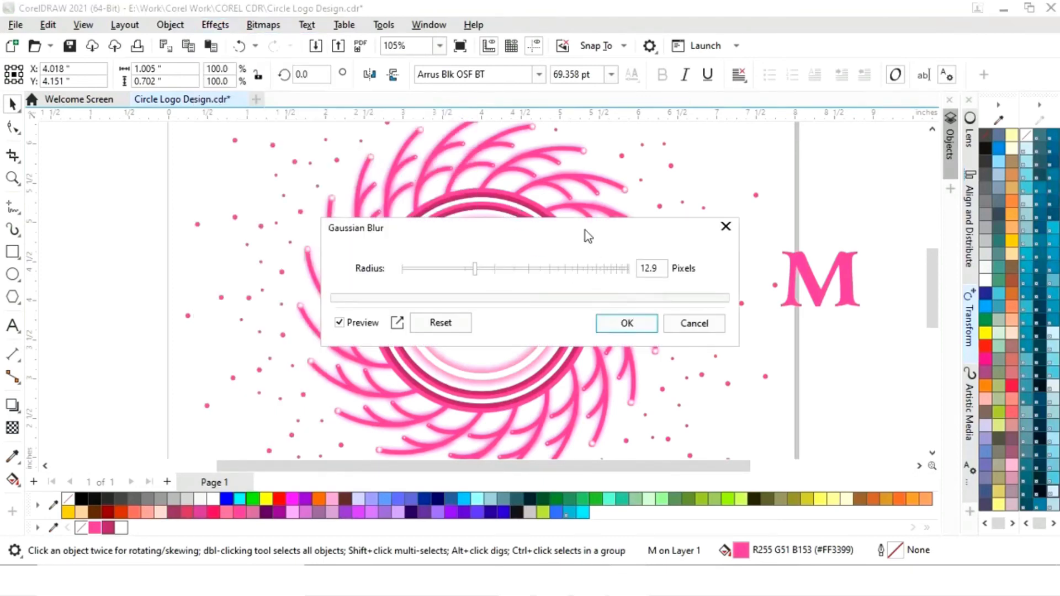
{"action": "left_click_drag", "start_coordinate": [585, 230], "coordinate": [231, 223]}
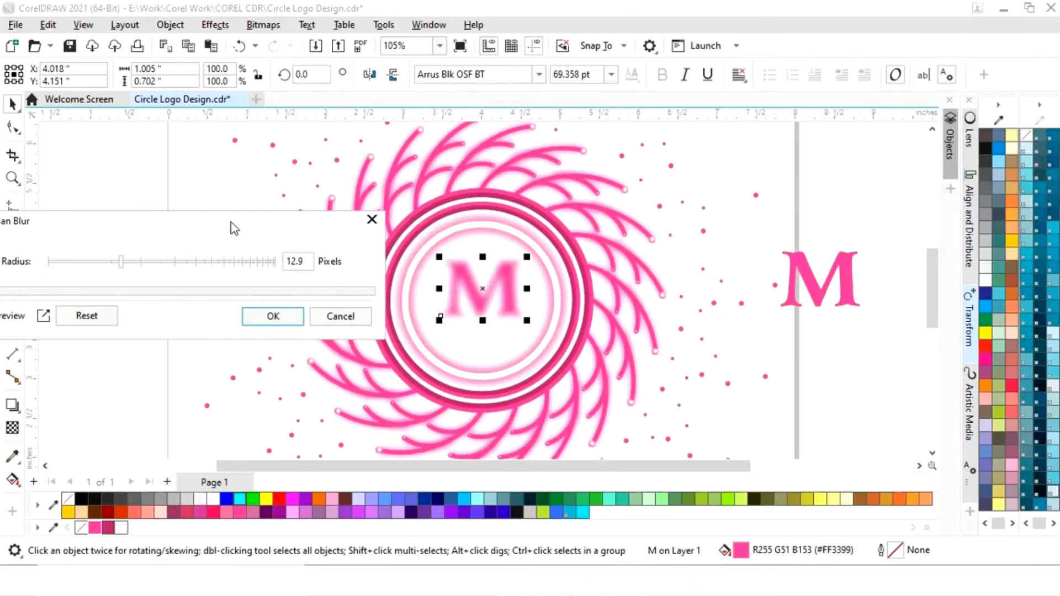
{"action": "left_click", "coordinate": [274, 316]}
- Align the sharp and blurred M horizontally and vertically by their centers to the point X 4.0, Y 4.0 inches
{"action": "left_click", "coordinate": [832, 281]}
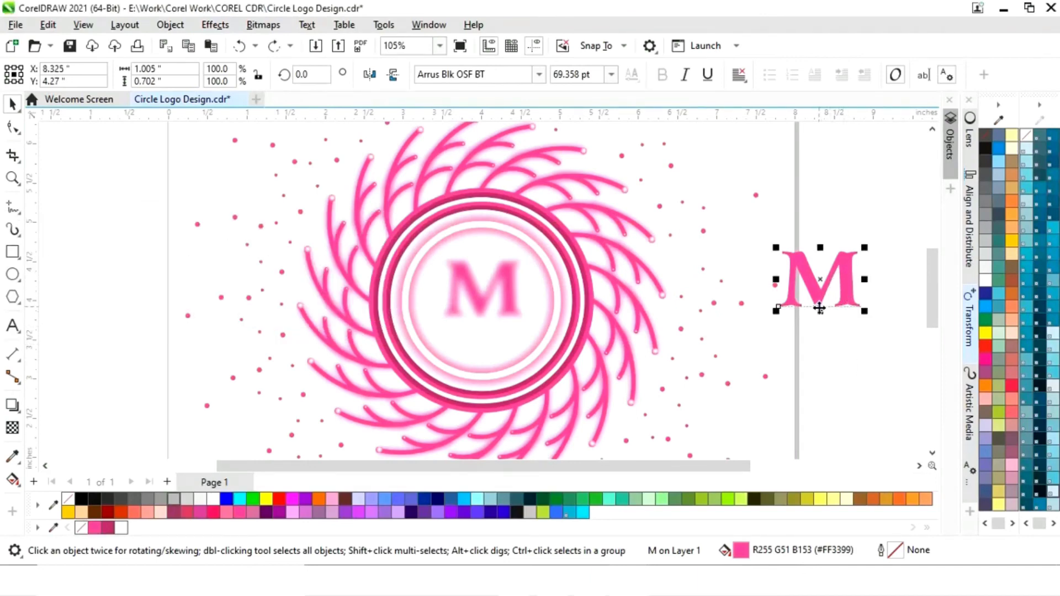
{"action": "left_click", "coordinate": [500, 301], "text": "shift"}
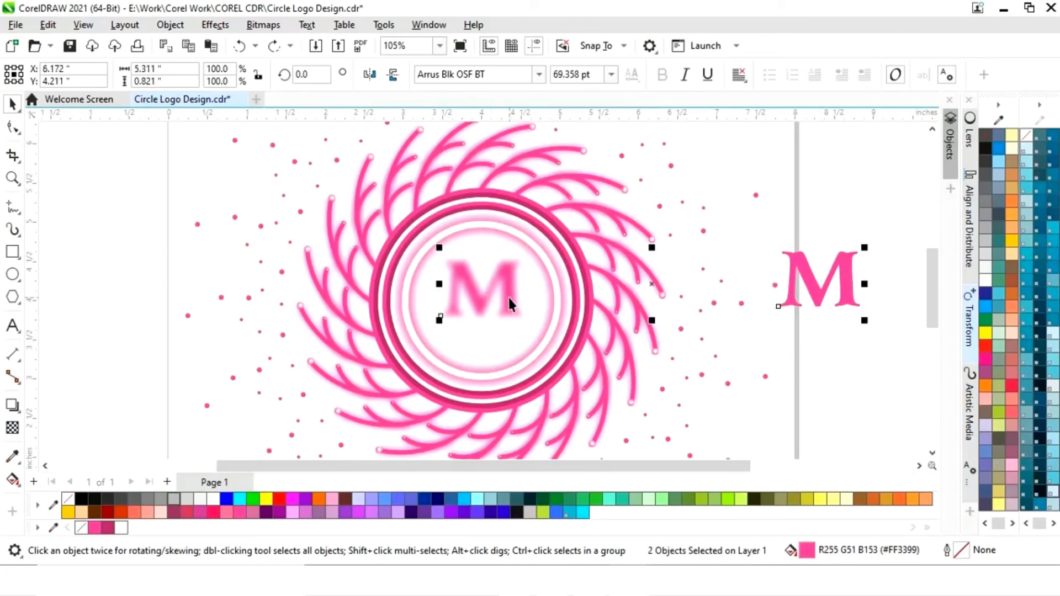
{"action": "left_click", "coordinate": [971, 213]}
{"action": "left_click", "coordinate": [770, 144]}
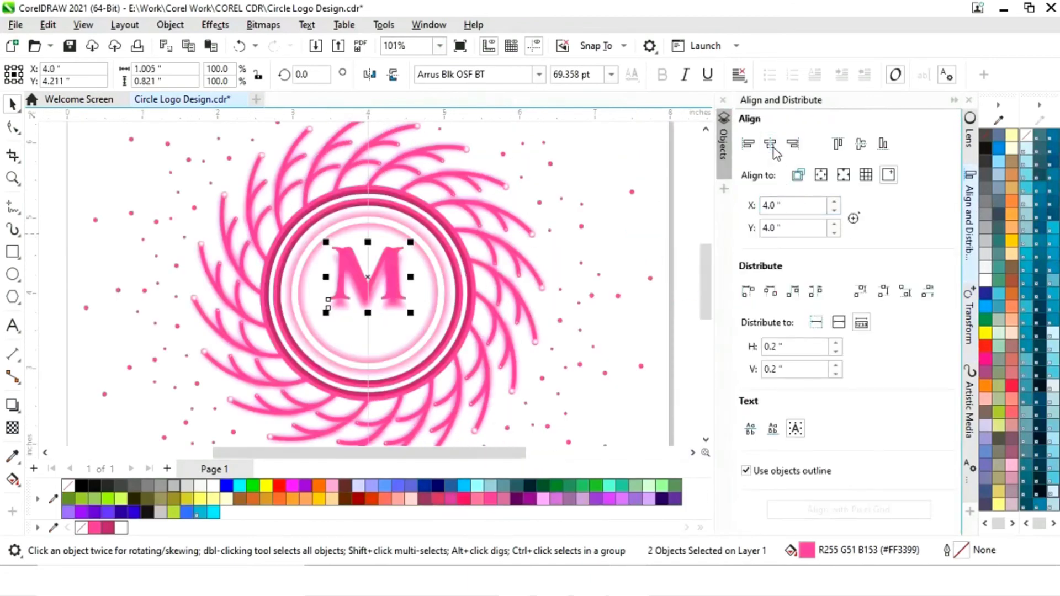
{"action": "left_click", "coordinate": [861, 144]}
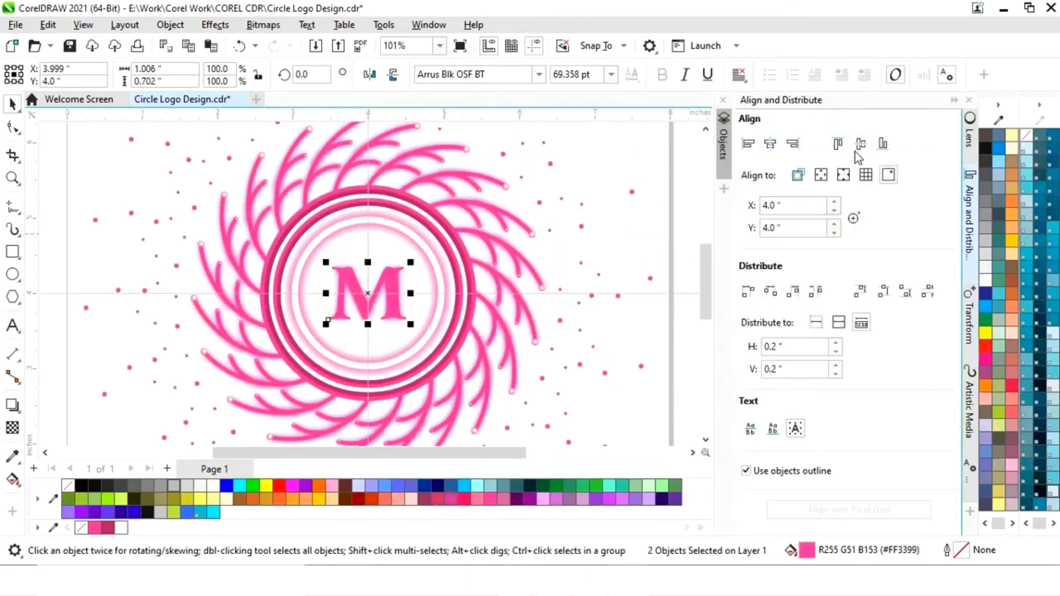
{"action": "left_click", "coordinate": [954, 100]}
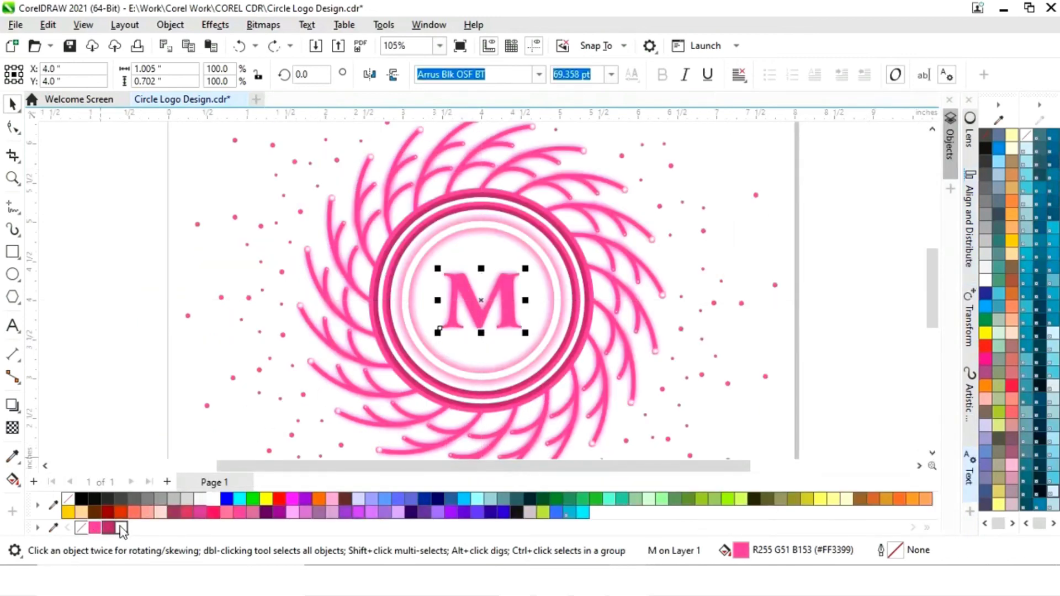
- Fill the sharp M with white and give it a 2.0 pt pink #FF3399 outline
{"action": "left_click", "coordinate": [121, 528]}
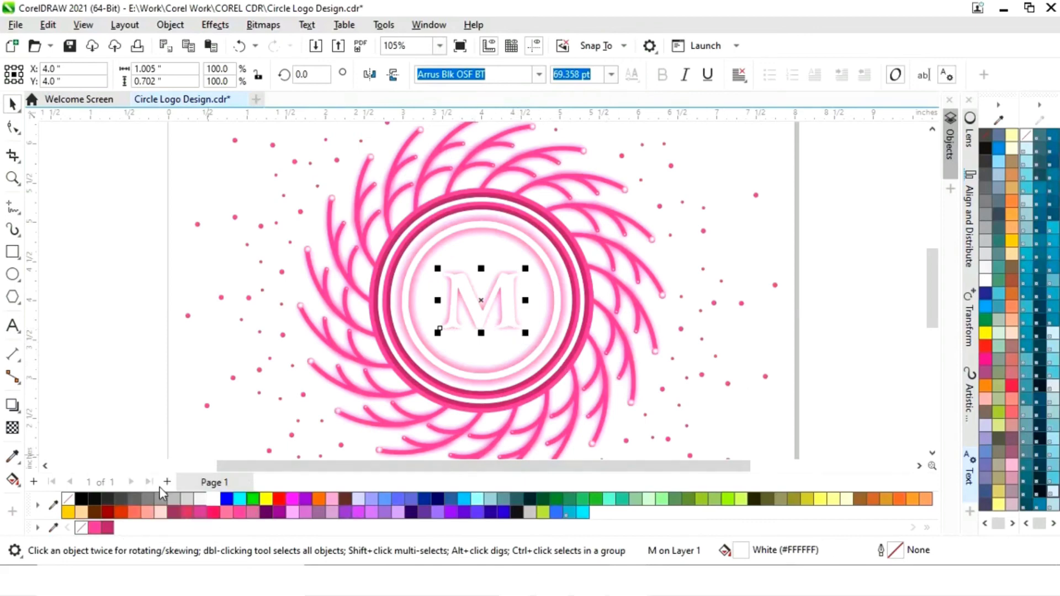
{"action": "right_click", "coordinate": [96, 529]}
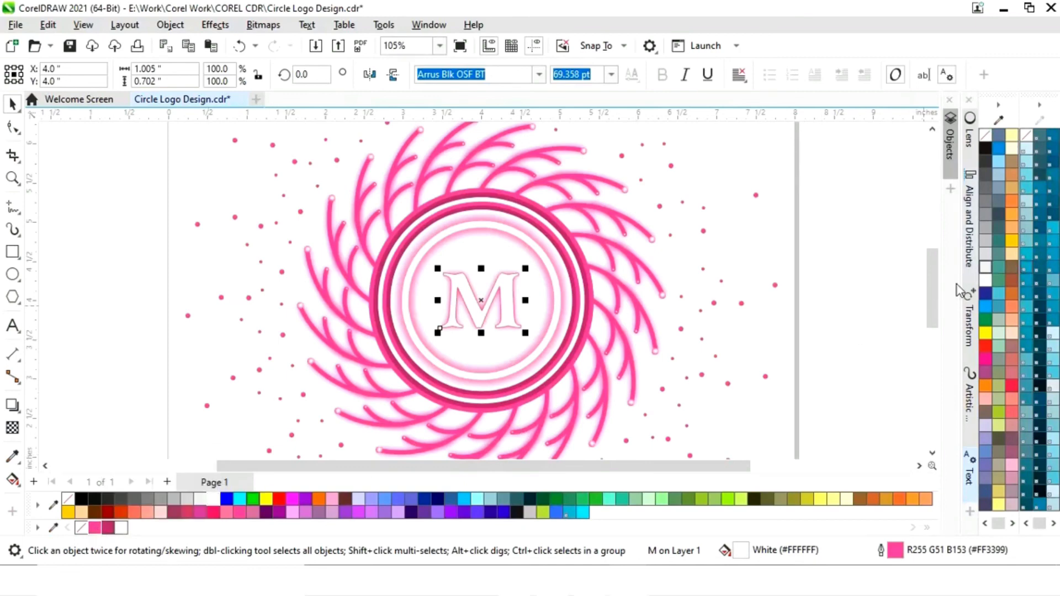
{"action": "left_click", "coordinate": [970, 480]}
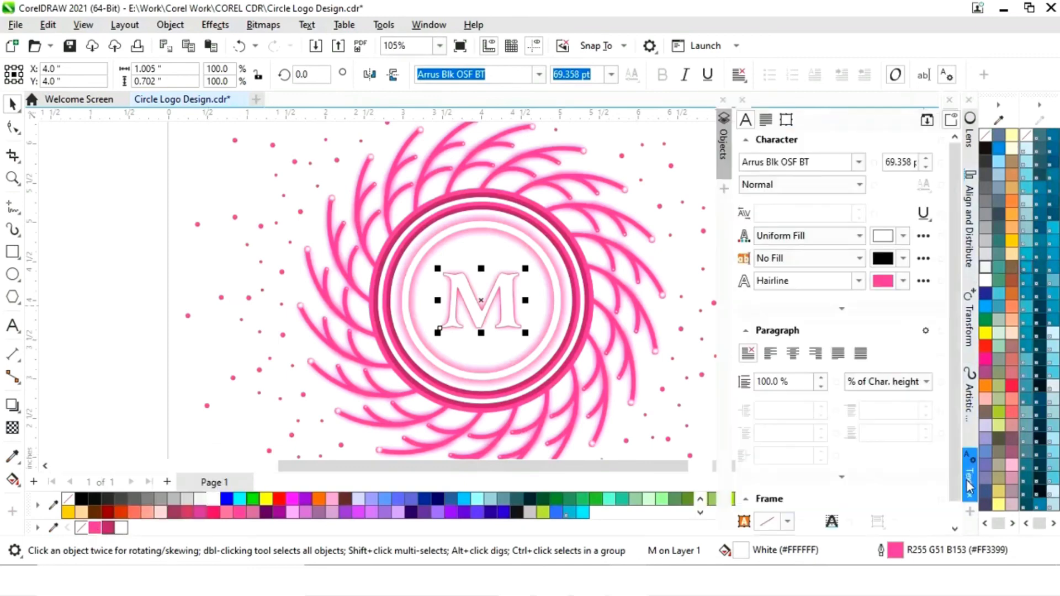
{"action": "left_click", "coordinate": [859, 281]}
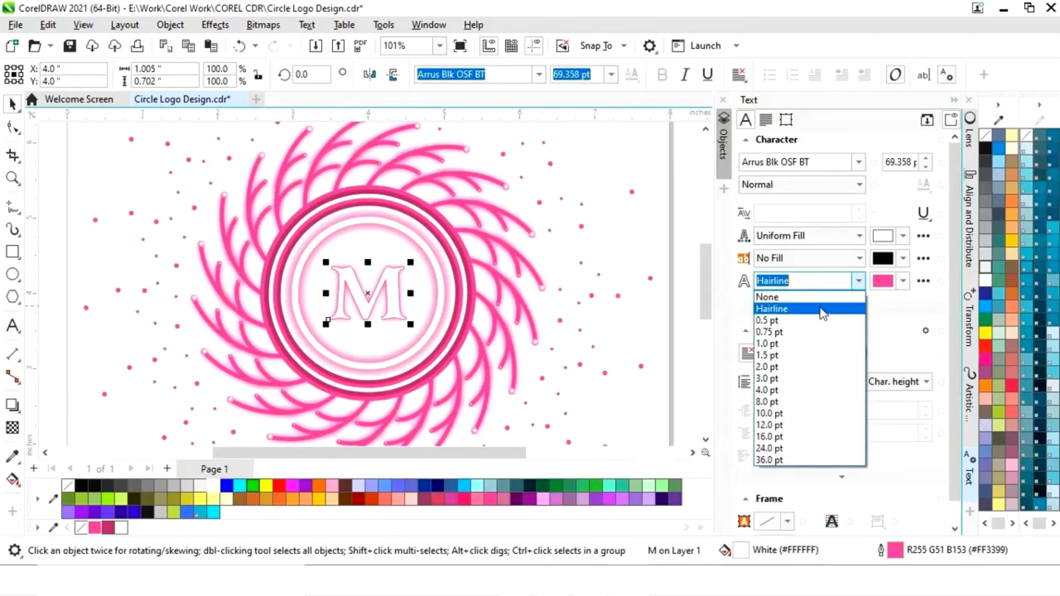
{"action": "left_click", "coordinate": [784, 343]}
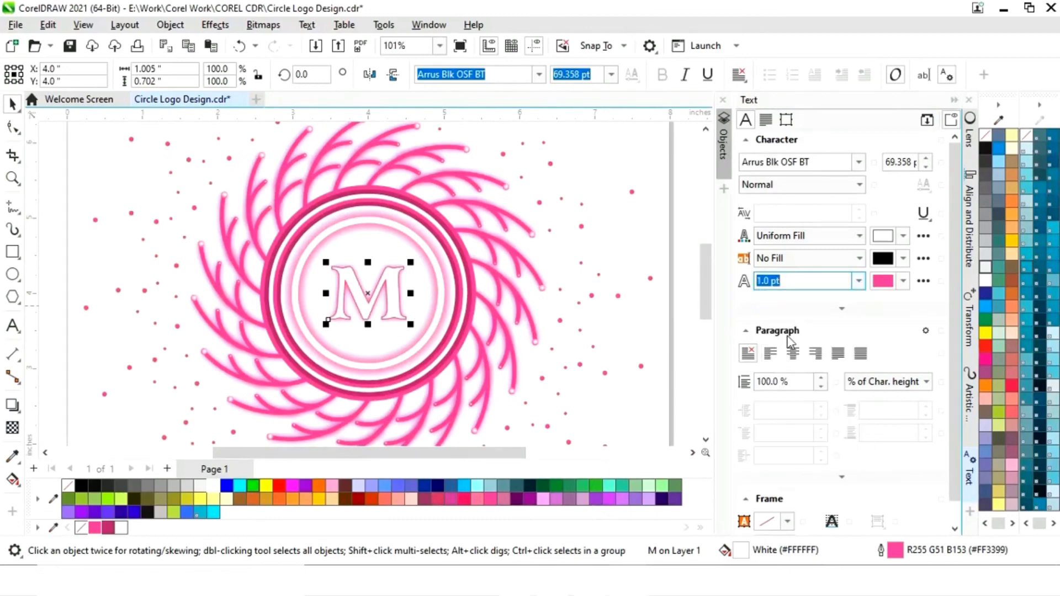
{"action": "left_click", "coordinate": [859, 281]}
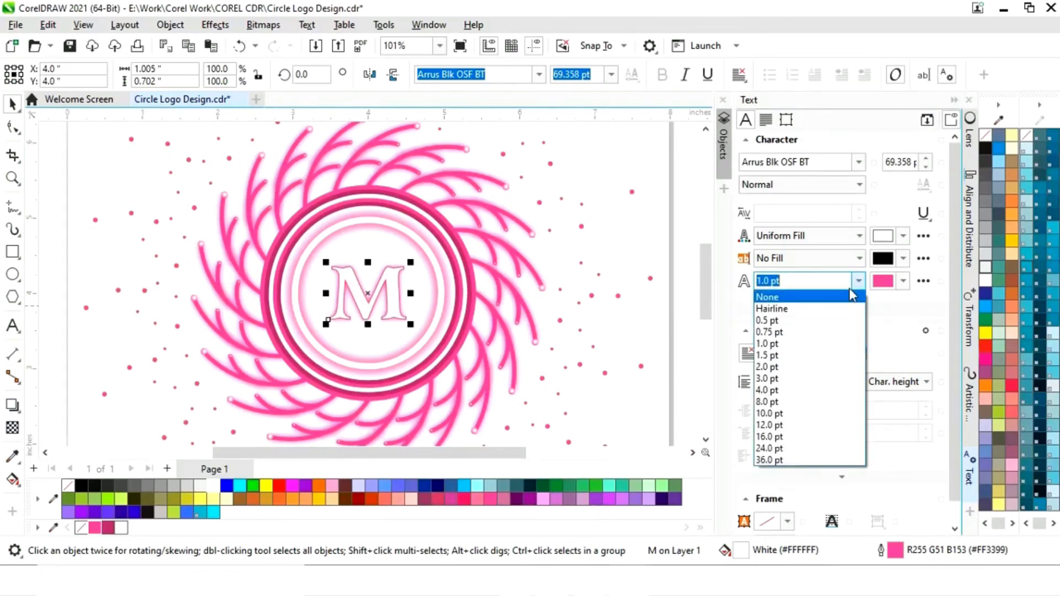
{"action": "left_click", "coordinate": [799, 367]}
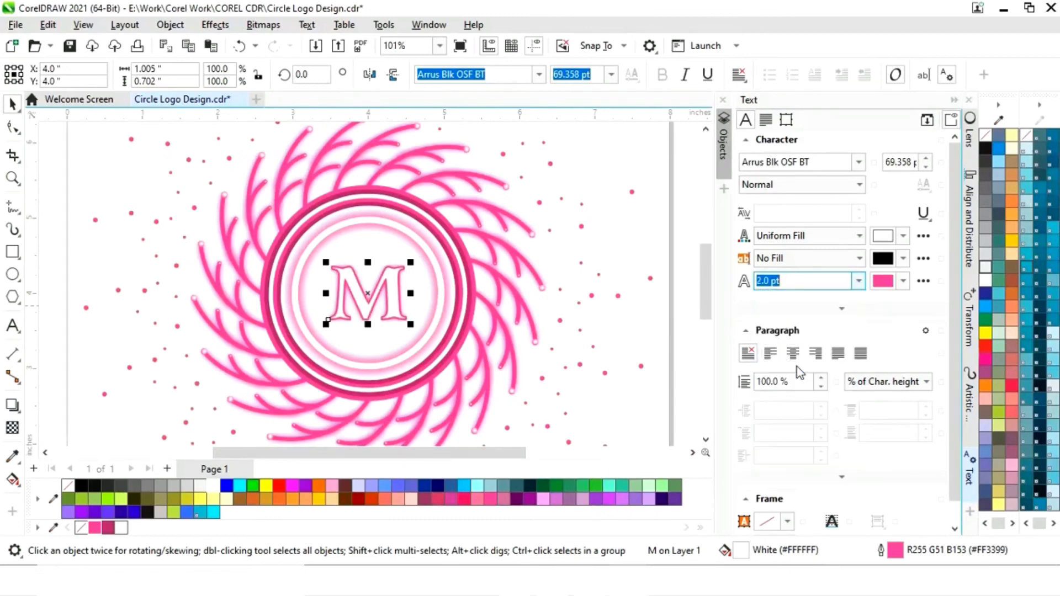
{"action": "left_click", "coordinate": [955, 101]}
{"action": "left_click", "coordinate": [815, 228]}
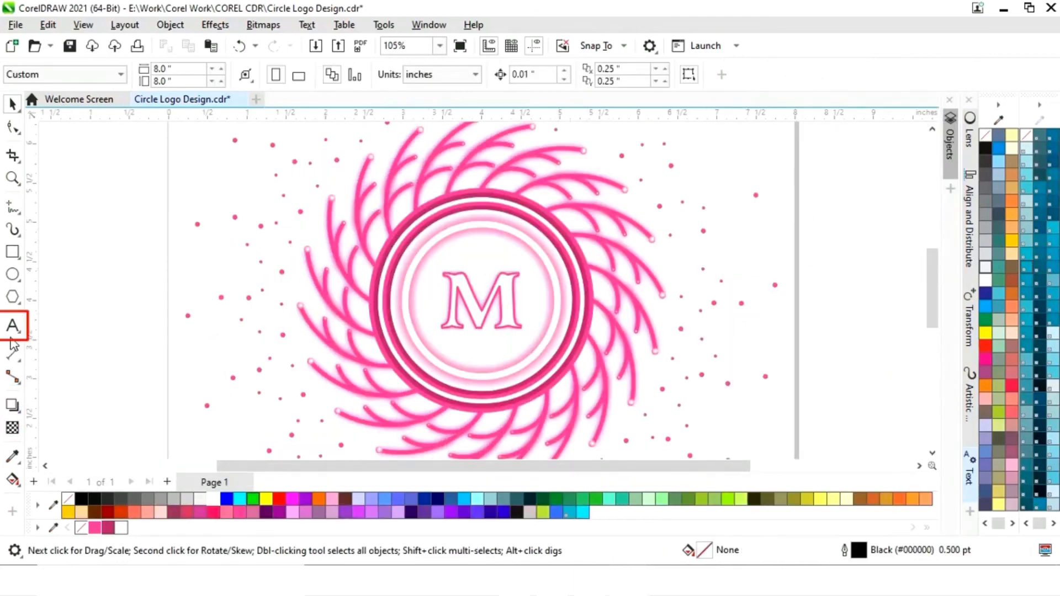
- Add the artistic text GRAPHICS in Arrus Blk OSF BT and place it directly beneath the M at about 11.9 pt
{"action": "left_click", "coordinate": [11, 330]}
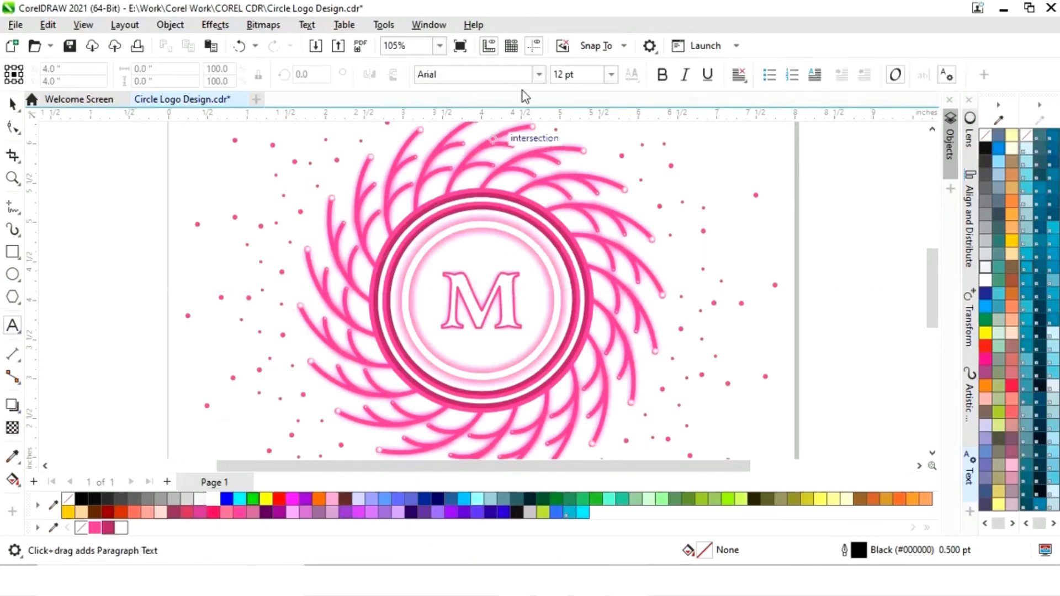
{"action": "left_click", "coordinate": [540, 76]}
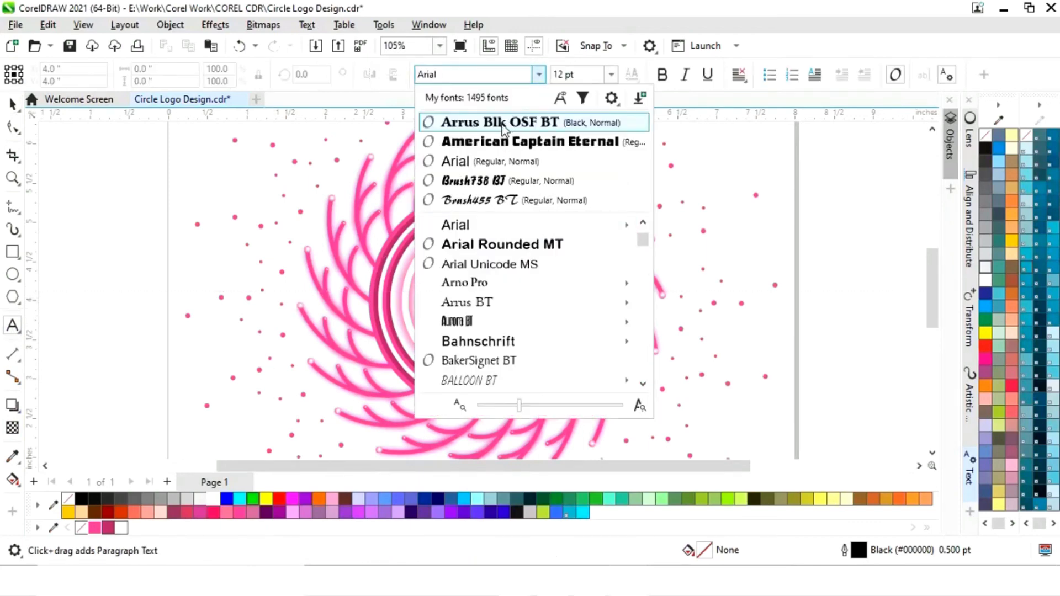
{"action": "left_click", "coordinate": [503, 124]}
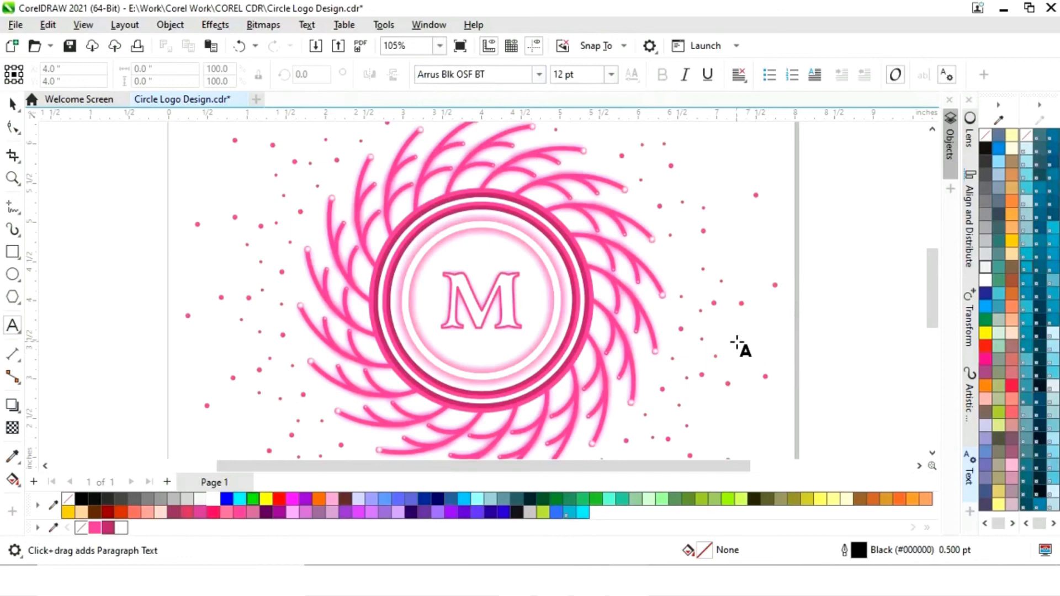
{"action": "left_click", "coordinate": [737, 348]}
{"action": "type", "text": "GRA"}
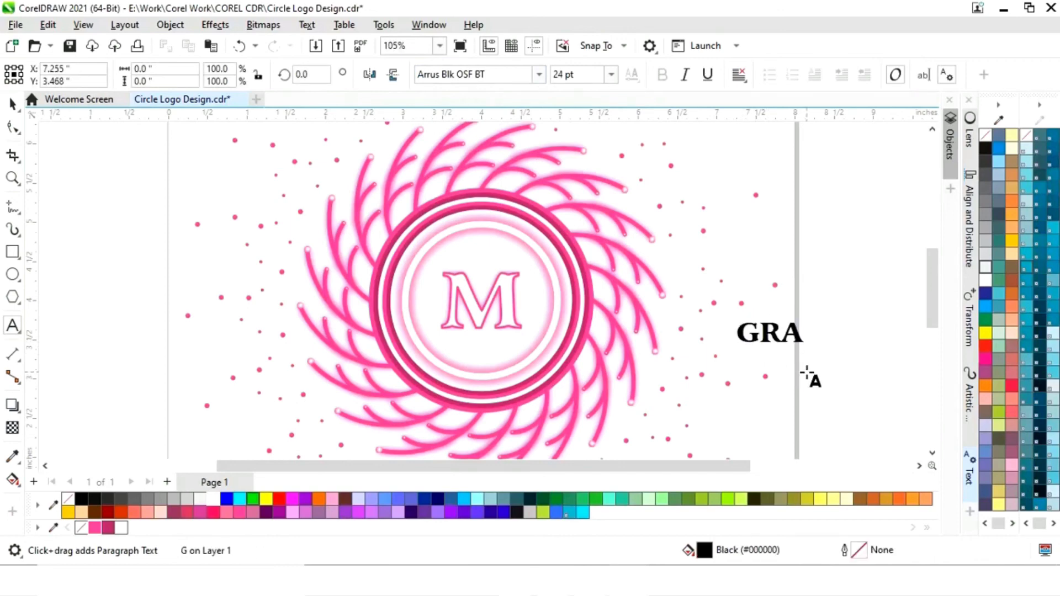
{"action": "type", "text": "PHICS"}
{"action": "key", "text": "ctrl+space"}
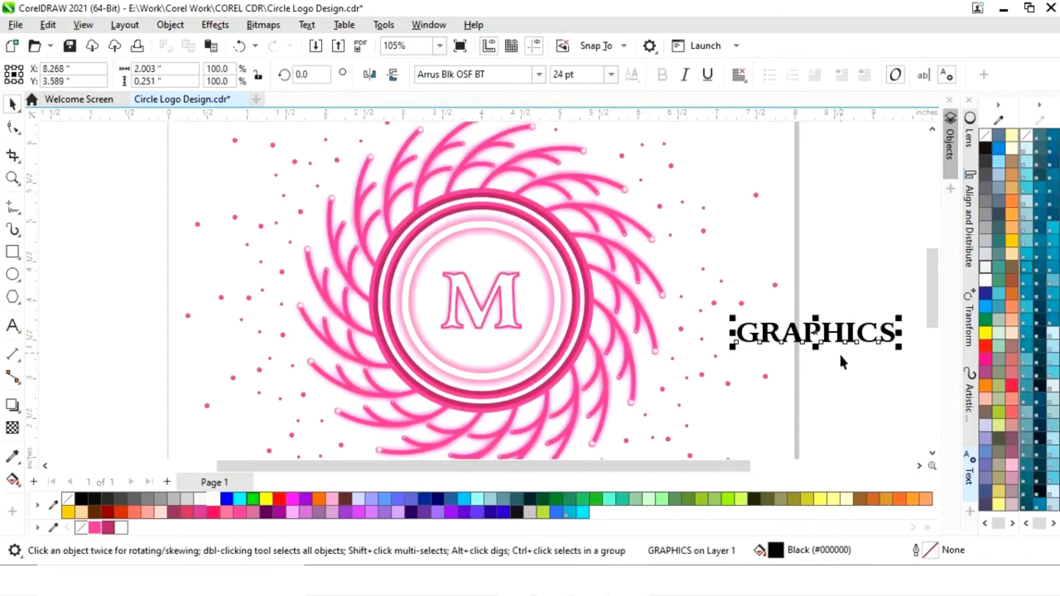
{"action": "left_click_drag", "start_coordinate": [839, 332], "coordinate": [483, 343]}
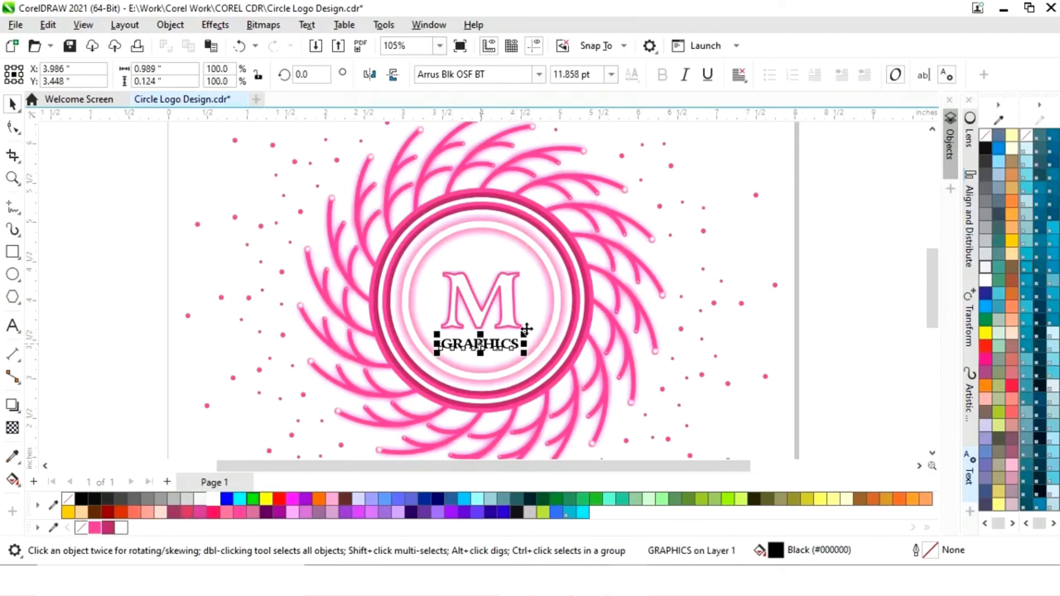
{"action": "left_click", "coordinate": [774, 234]}
- Group the outlined M with its blurred glow and move the group slightly up to about Y 4.15 inches
{"action": "left_click", "coordinate": [505, 280]}
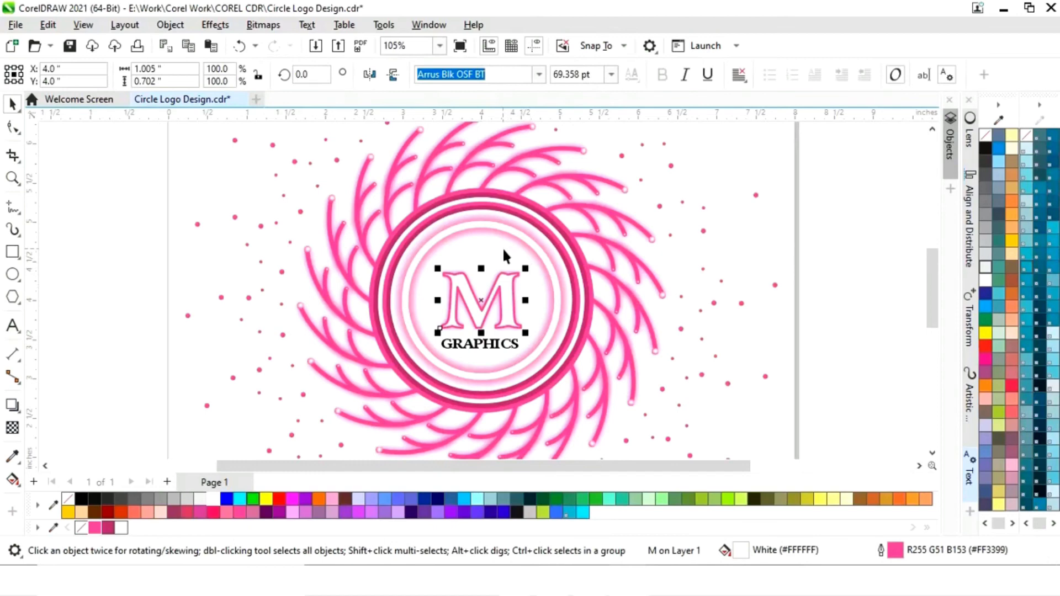
{"action": "left_click", "coordinate": [457, 246]}
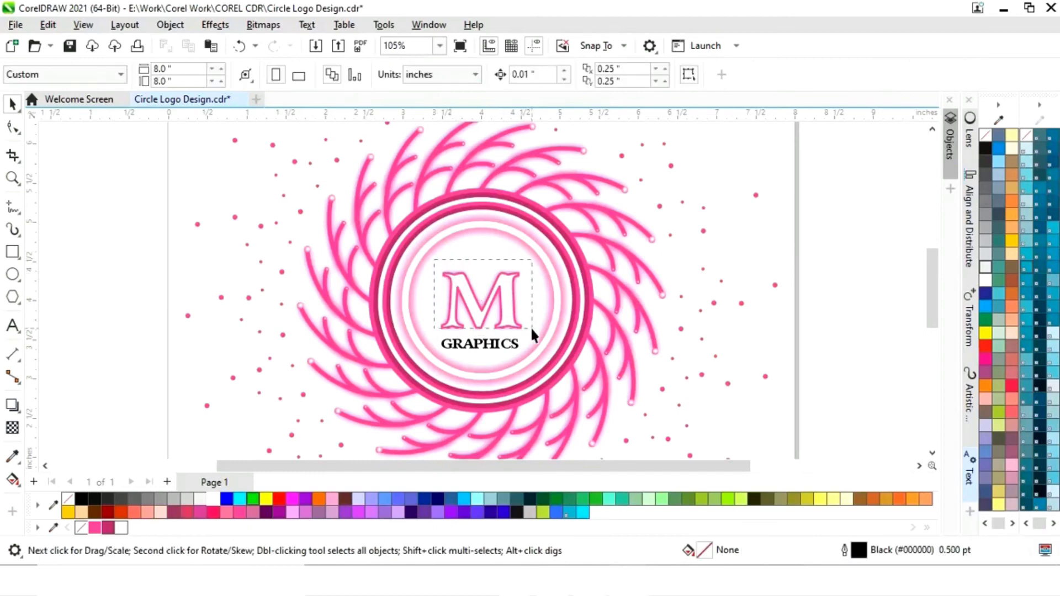
{"action": "left_click_drag", "start_coordinate": [532, 339], "coordinate": [532, 339]}
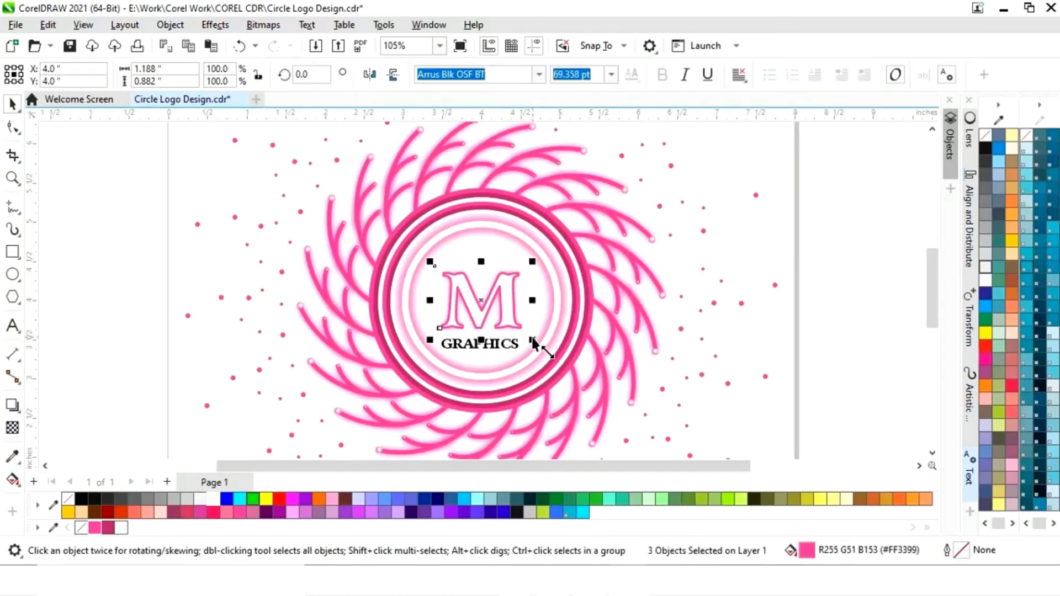
{"action": "key", "text": "ctrl+g"}
{"action": "left_click_drag", "start_coordinate": [482, 309], "coordinate": [483, 290]}
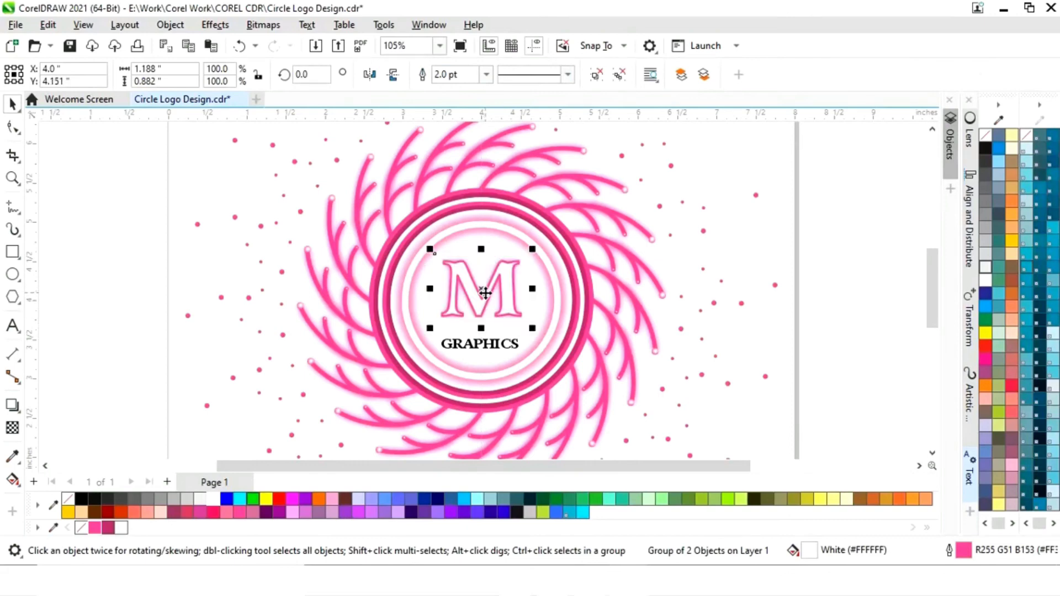
{"action": "left_click", "coordinate": [791, 312]}
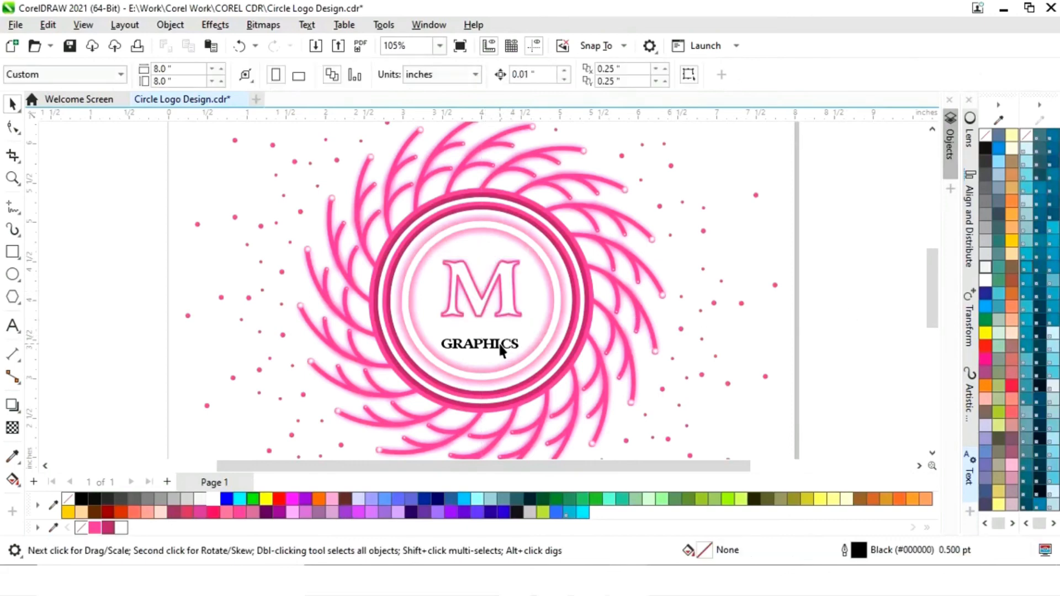
- Enlarge the word GRAPHICS from its center to about 14.5 pt and move it up closer beneath the M
{"action": "left_click", "coordinate": [474, 346]}
{"action": "left_click_drag", "start_coordinate": [524, 334], "coordinate": [549, 347]}
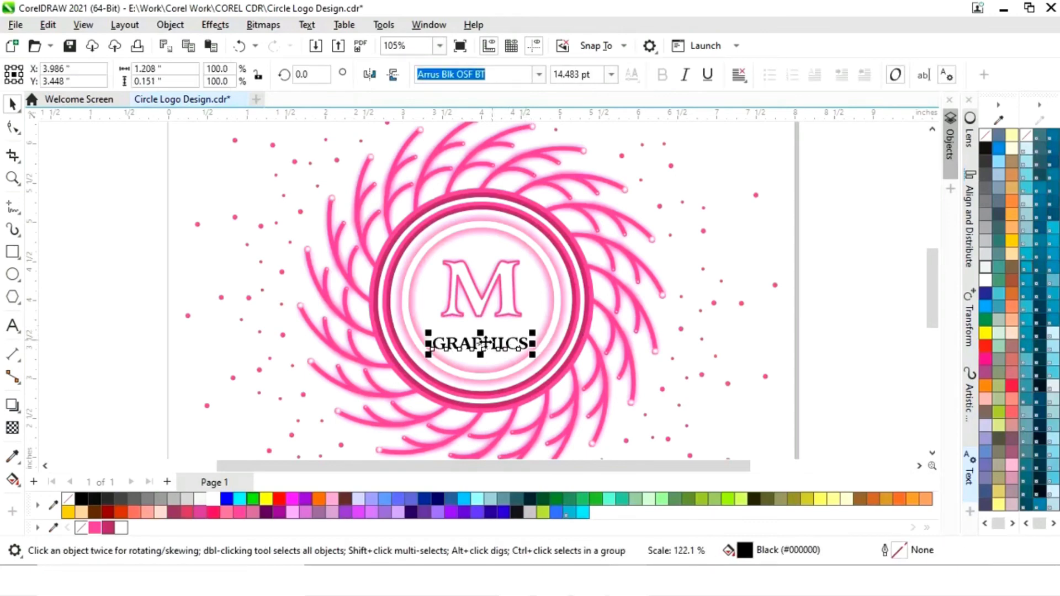
{"action": "mouse_move", "coordinate": [484, 352]}
{"action": "left_mouse_down"}
{"action": "mouse_move", "coordinate": [483, 332]}
{"action": "mouse_move", "coordinate": [485, 347]}
{"action": "left_mouse_up"}
- Give the word GRAPHICS a pink #FF3399 fill and outline, and view the whole page
{"action": "left_click", "coordinate": [94, 529]}
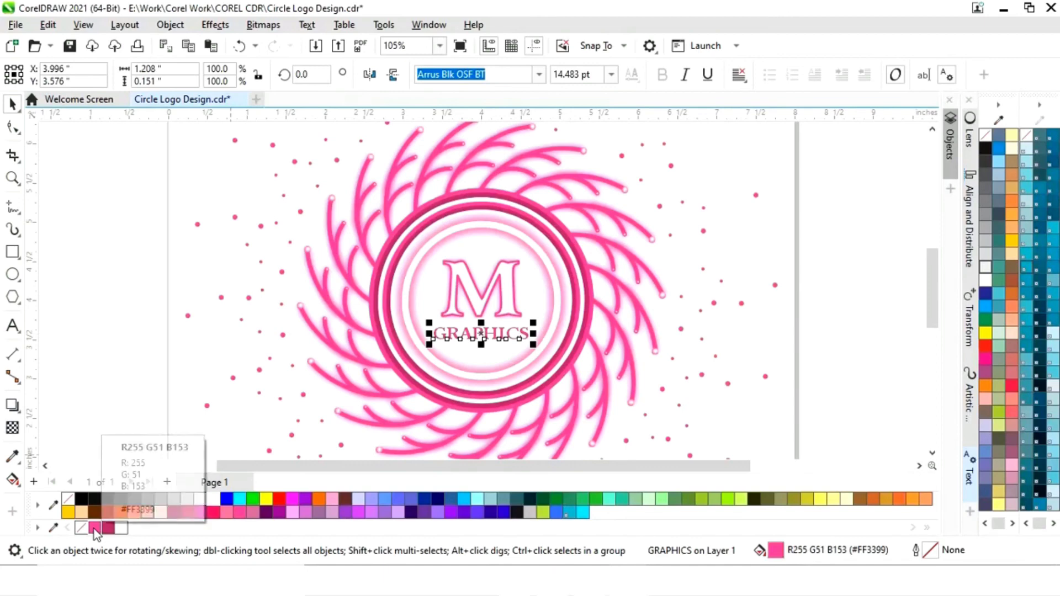
{"action": "right_click", "coordinate": [94, 529]}
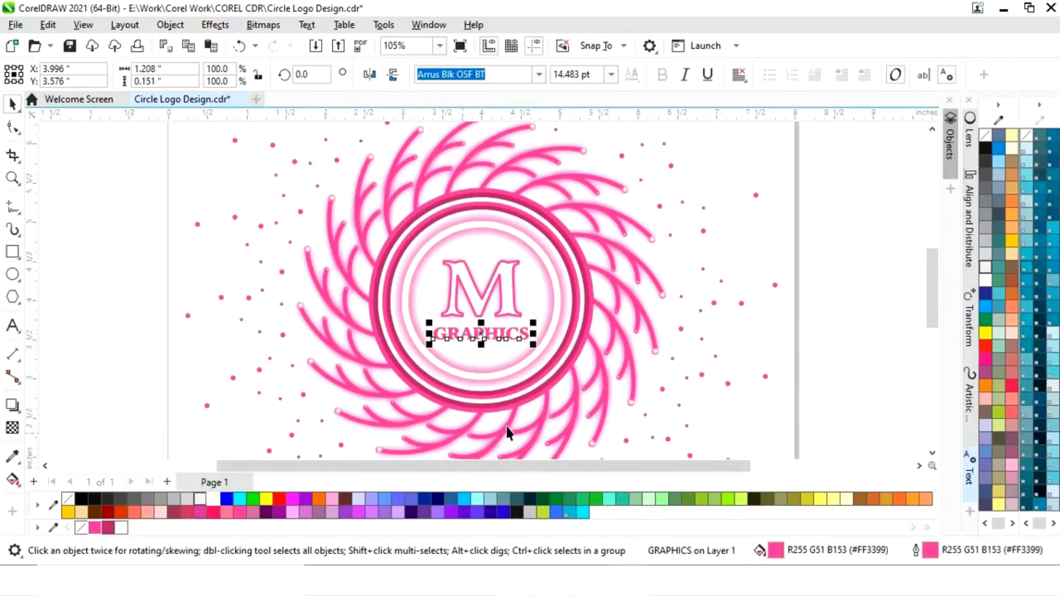
{"action": "left_click", "coordinate": [835, 313]}
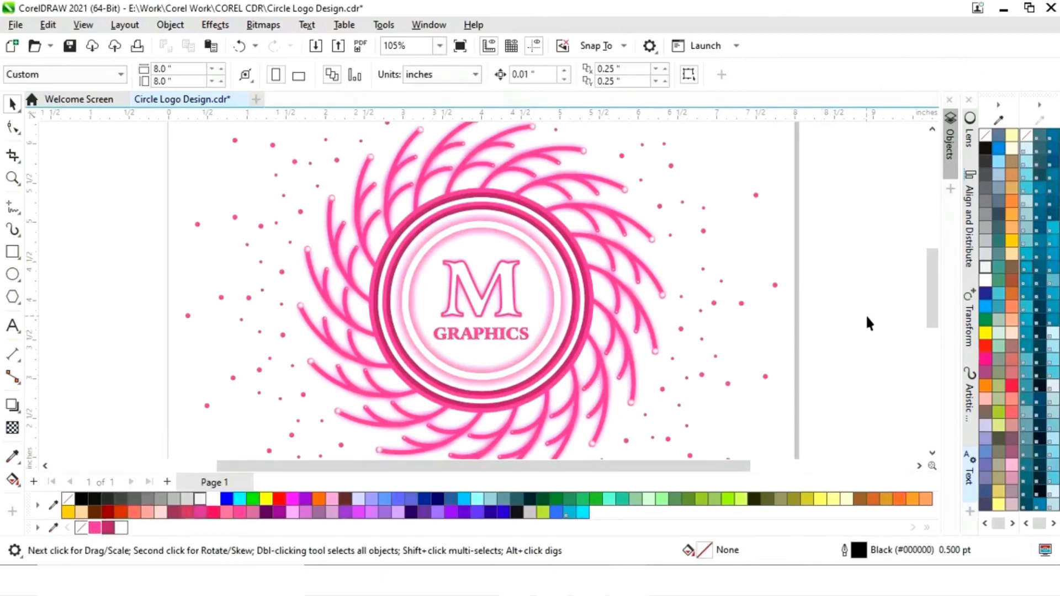
{"action": "key", "text": "shift+F4"}
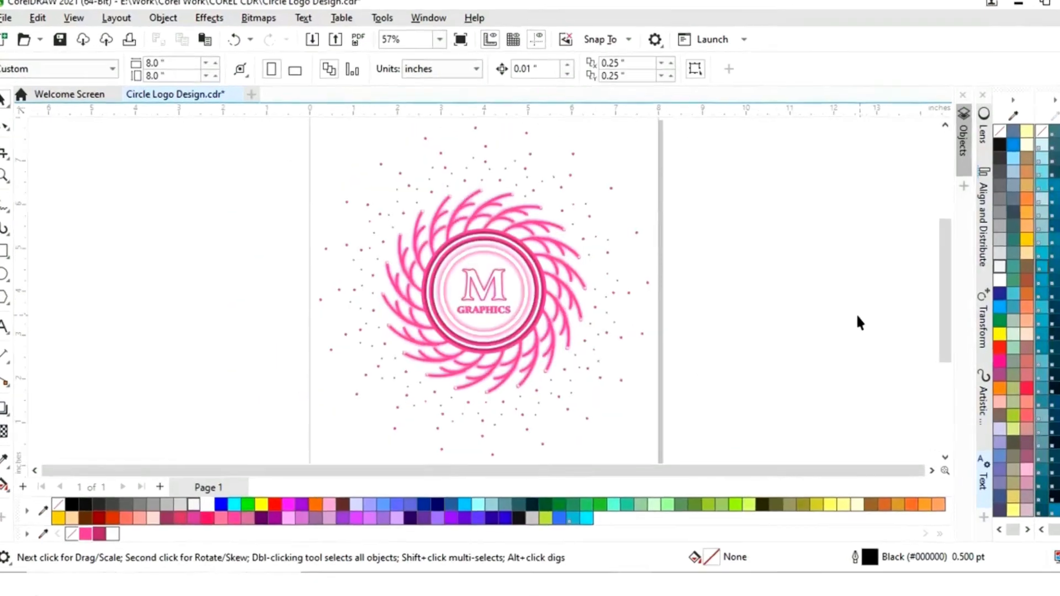